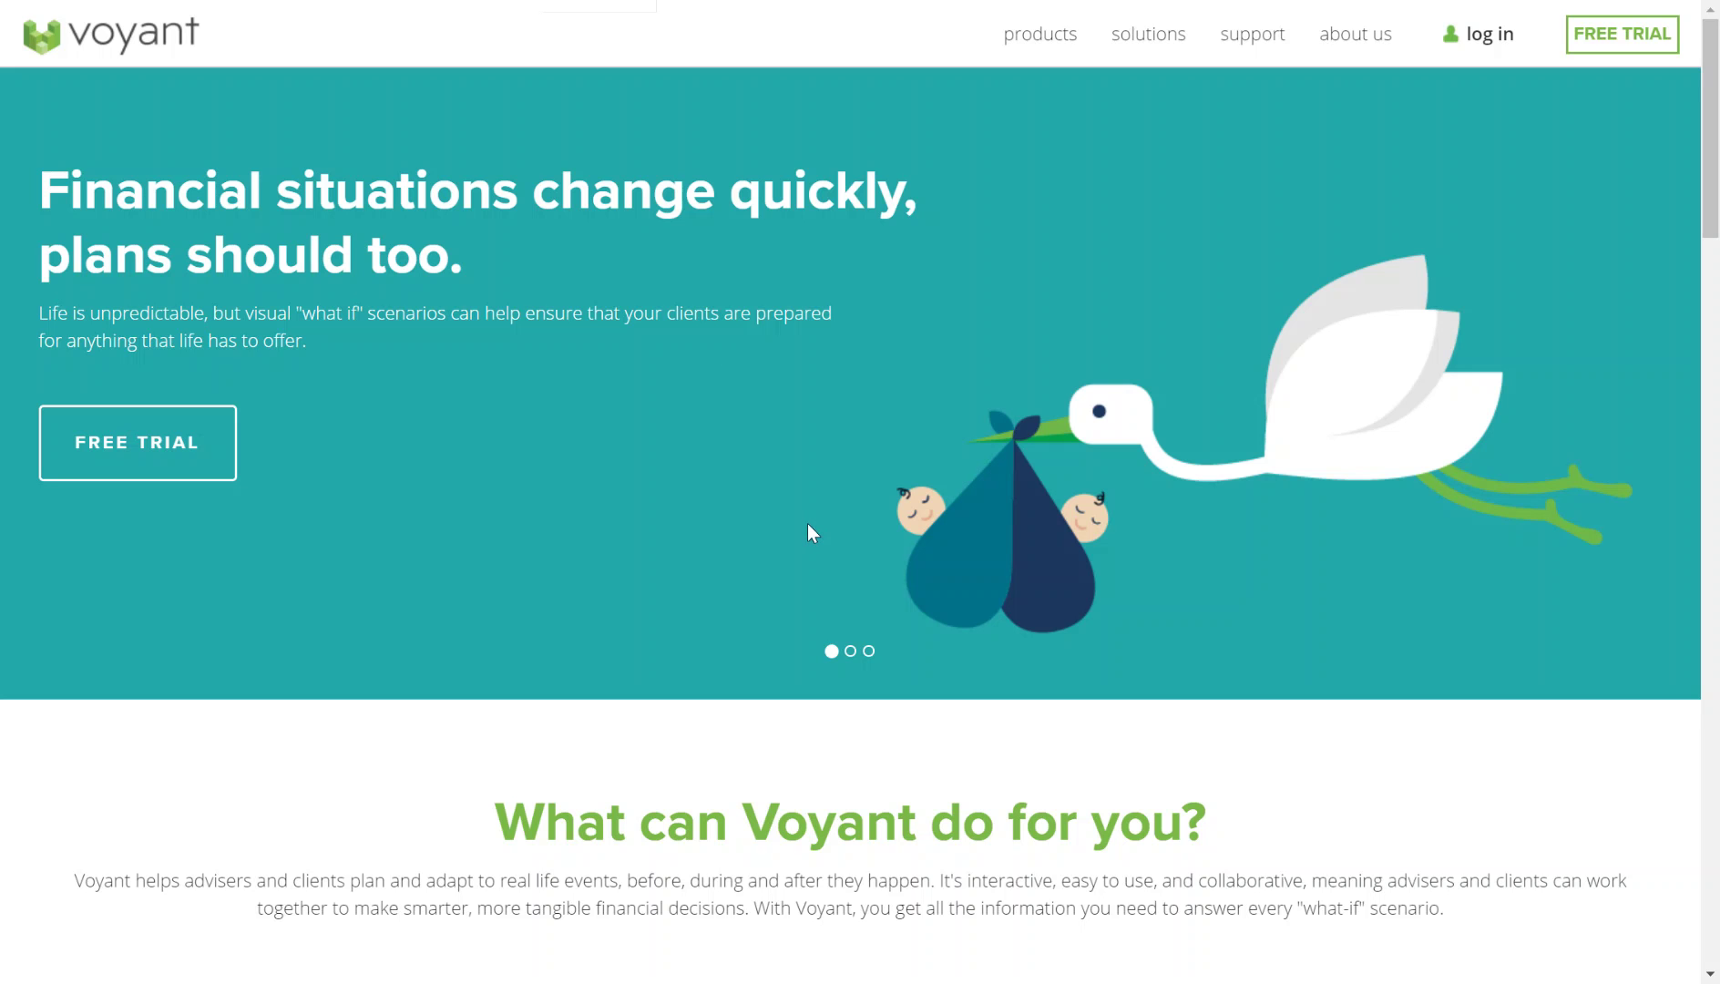
Sign in to the Voyant adviser account from the homepage.
left_click(1480, 41)
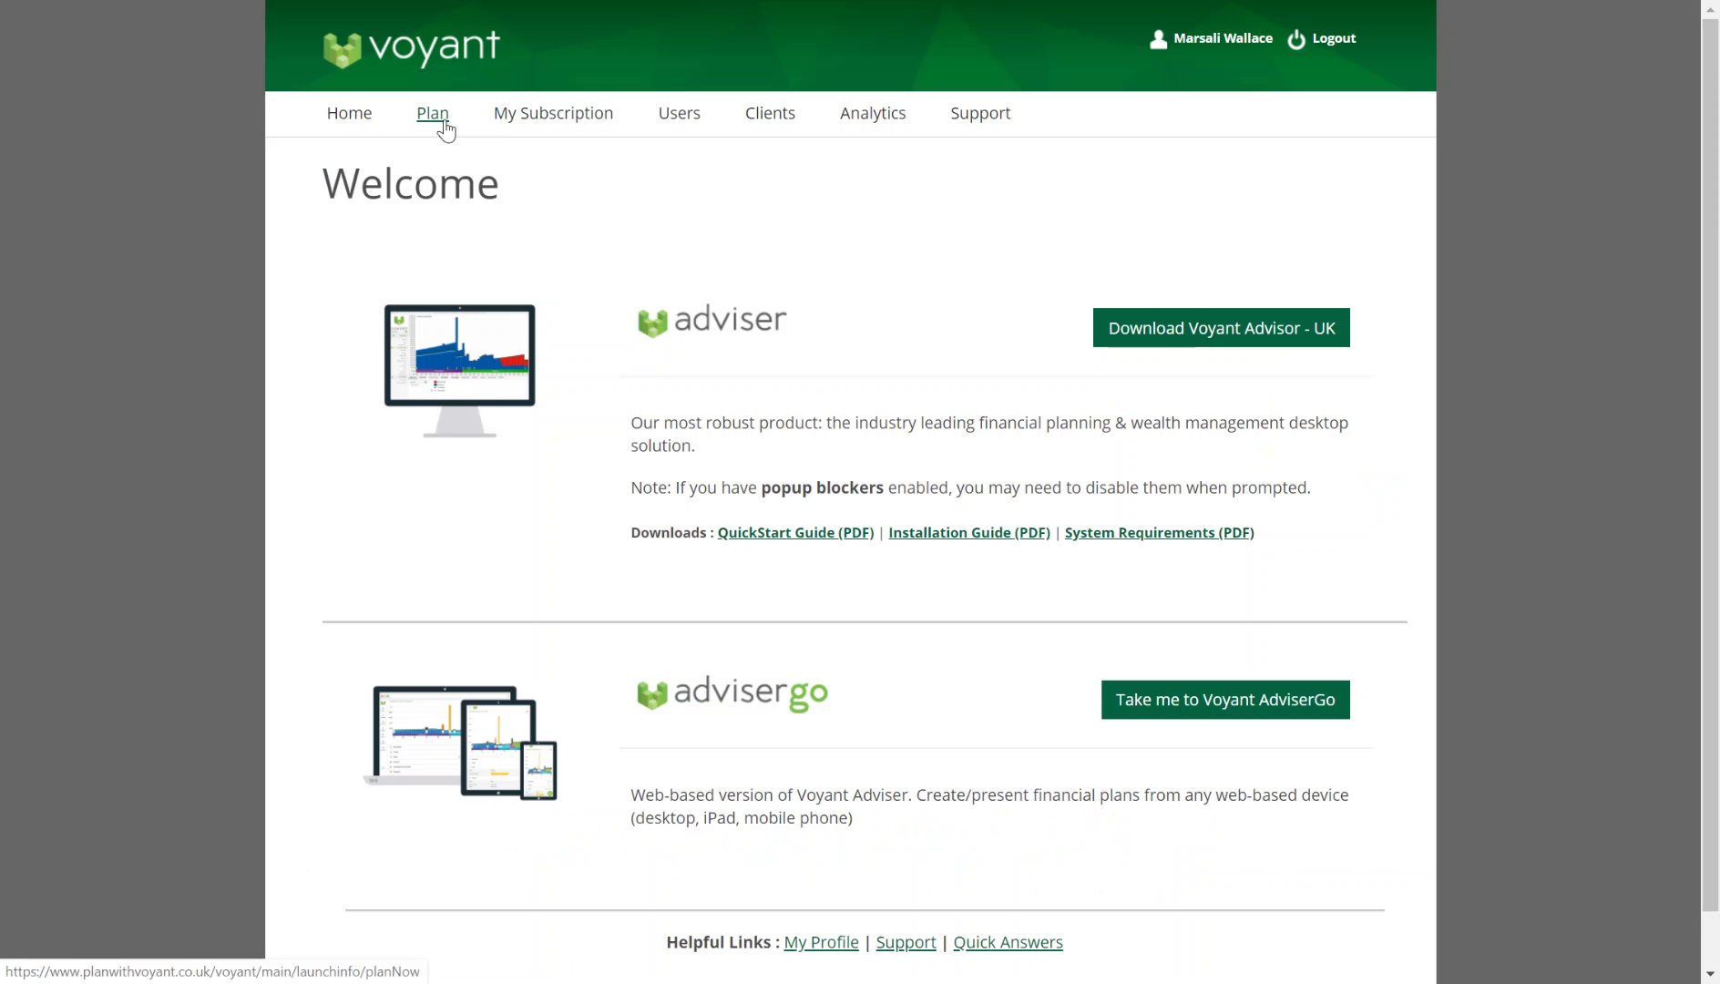
Launch AdviserGo and start a client import from Intelligent Office (Beta).
left_click(1203, 709)
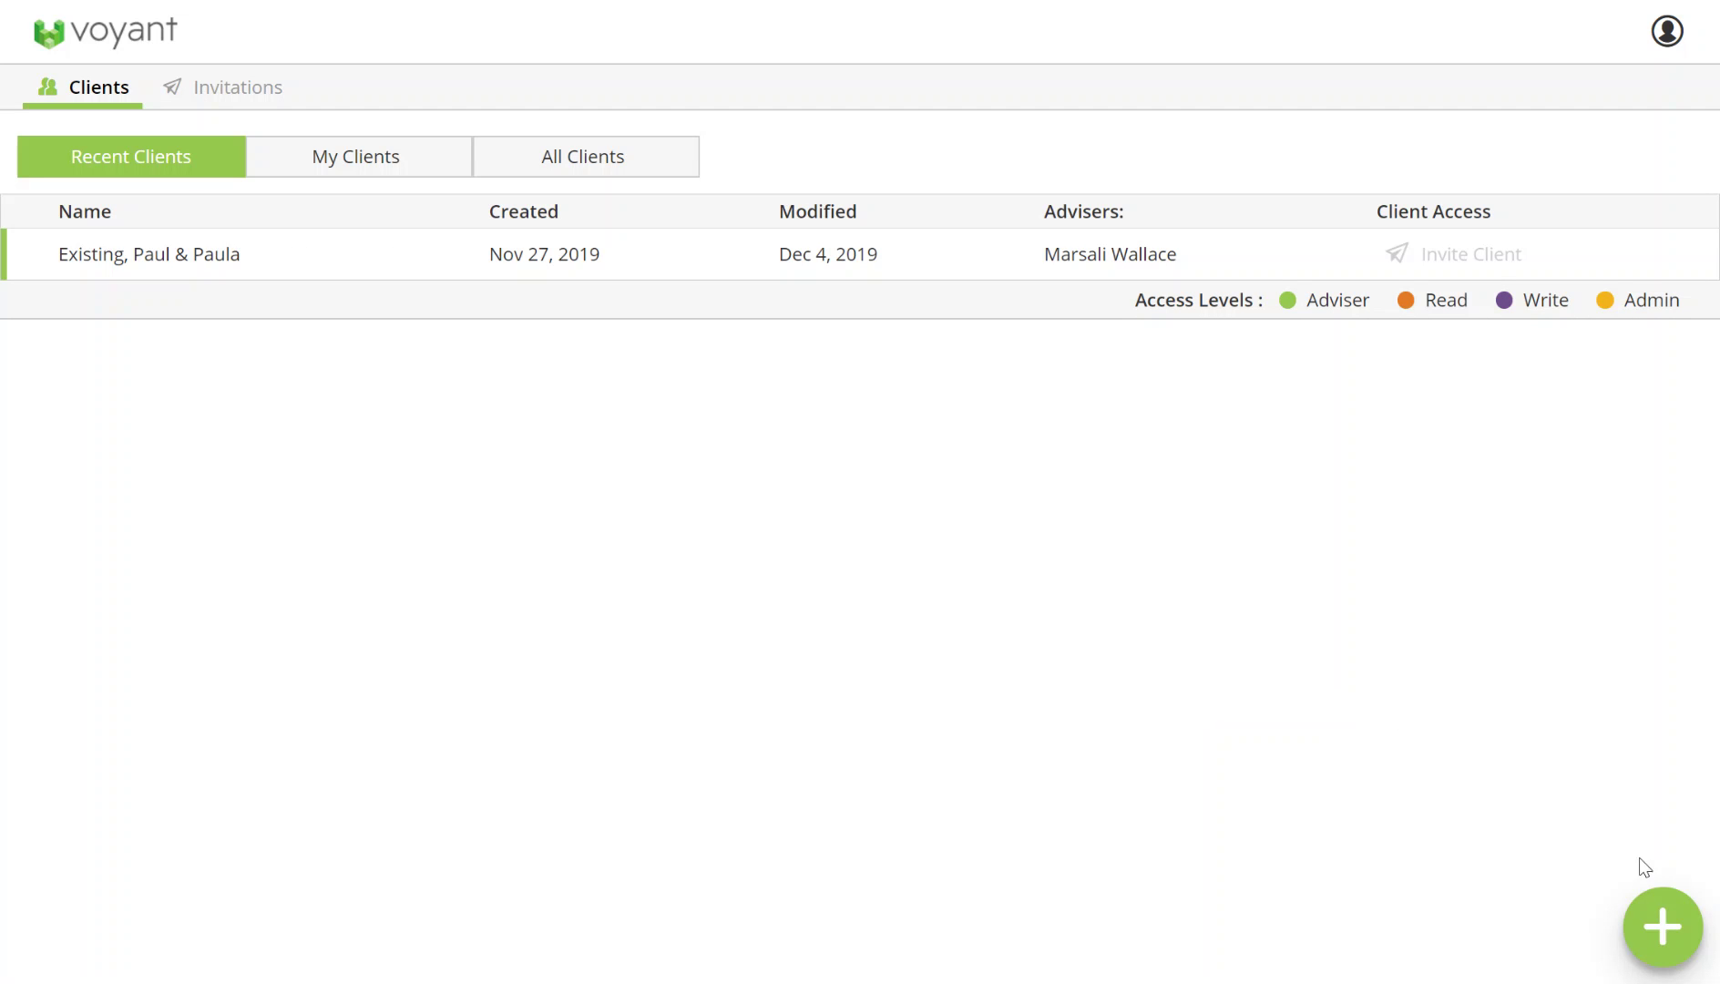
left_click(1660, 926)
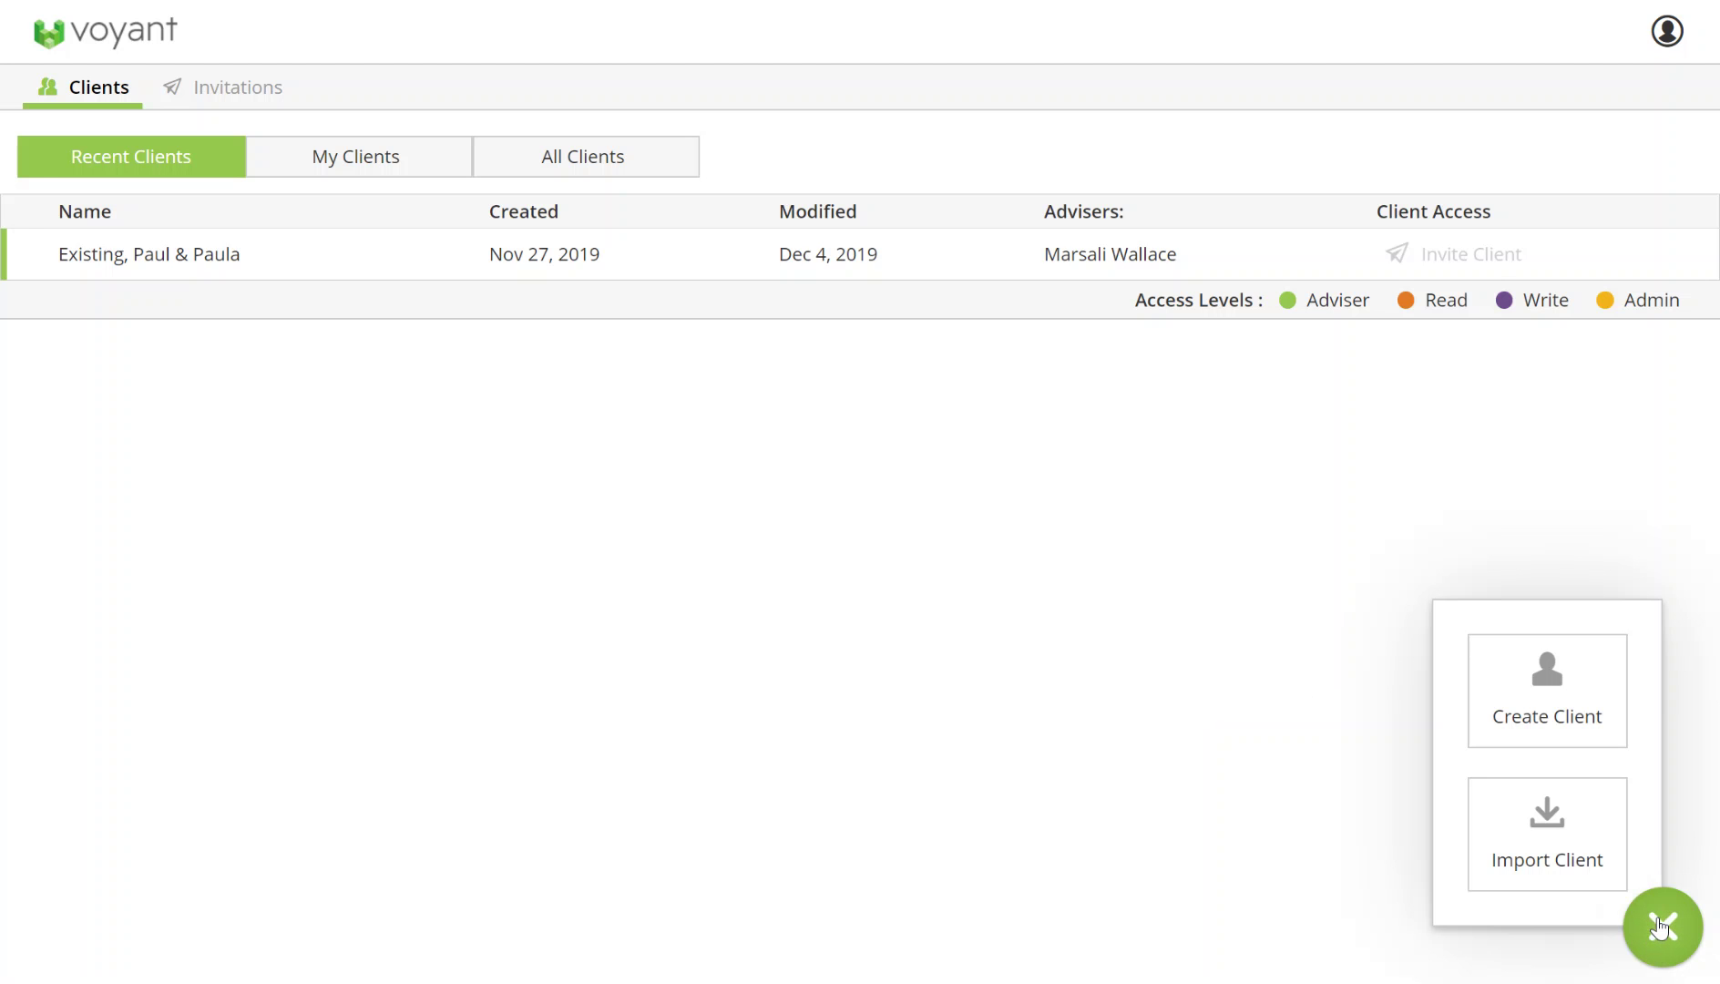
left_click(1565, 852)
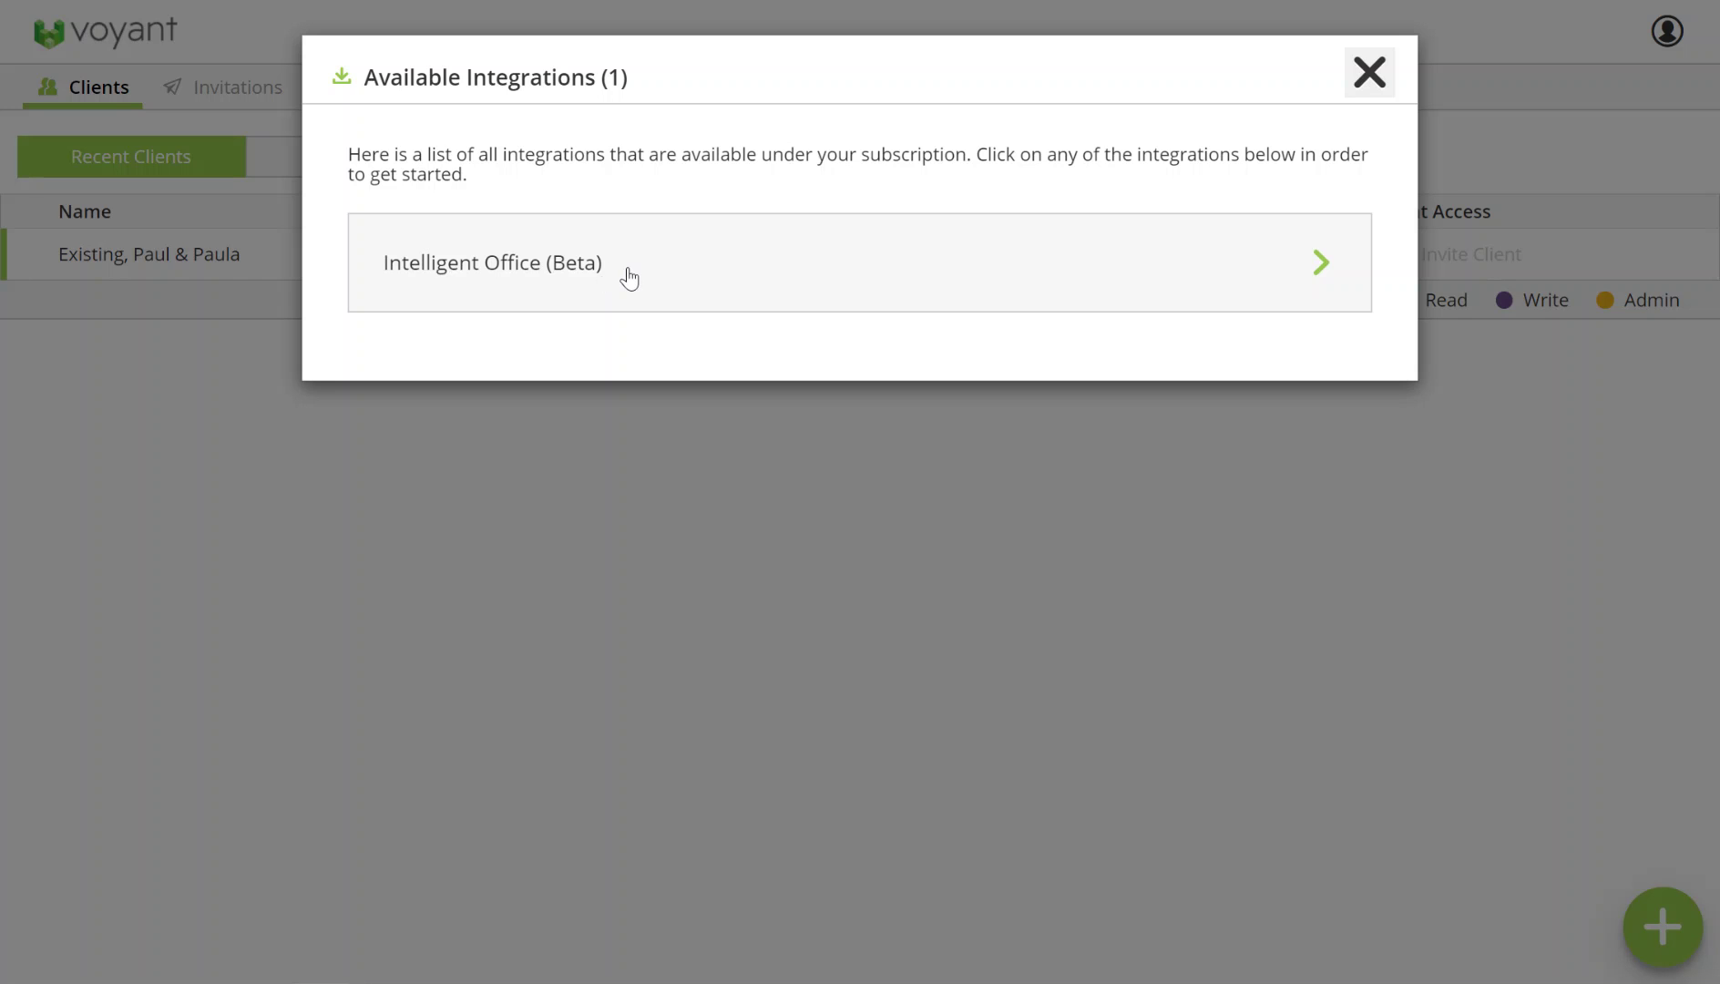
left_click(628, 278)
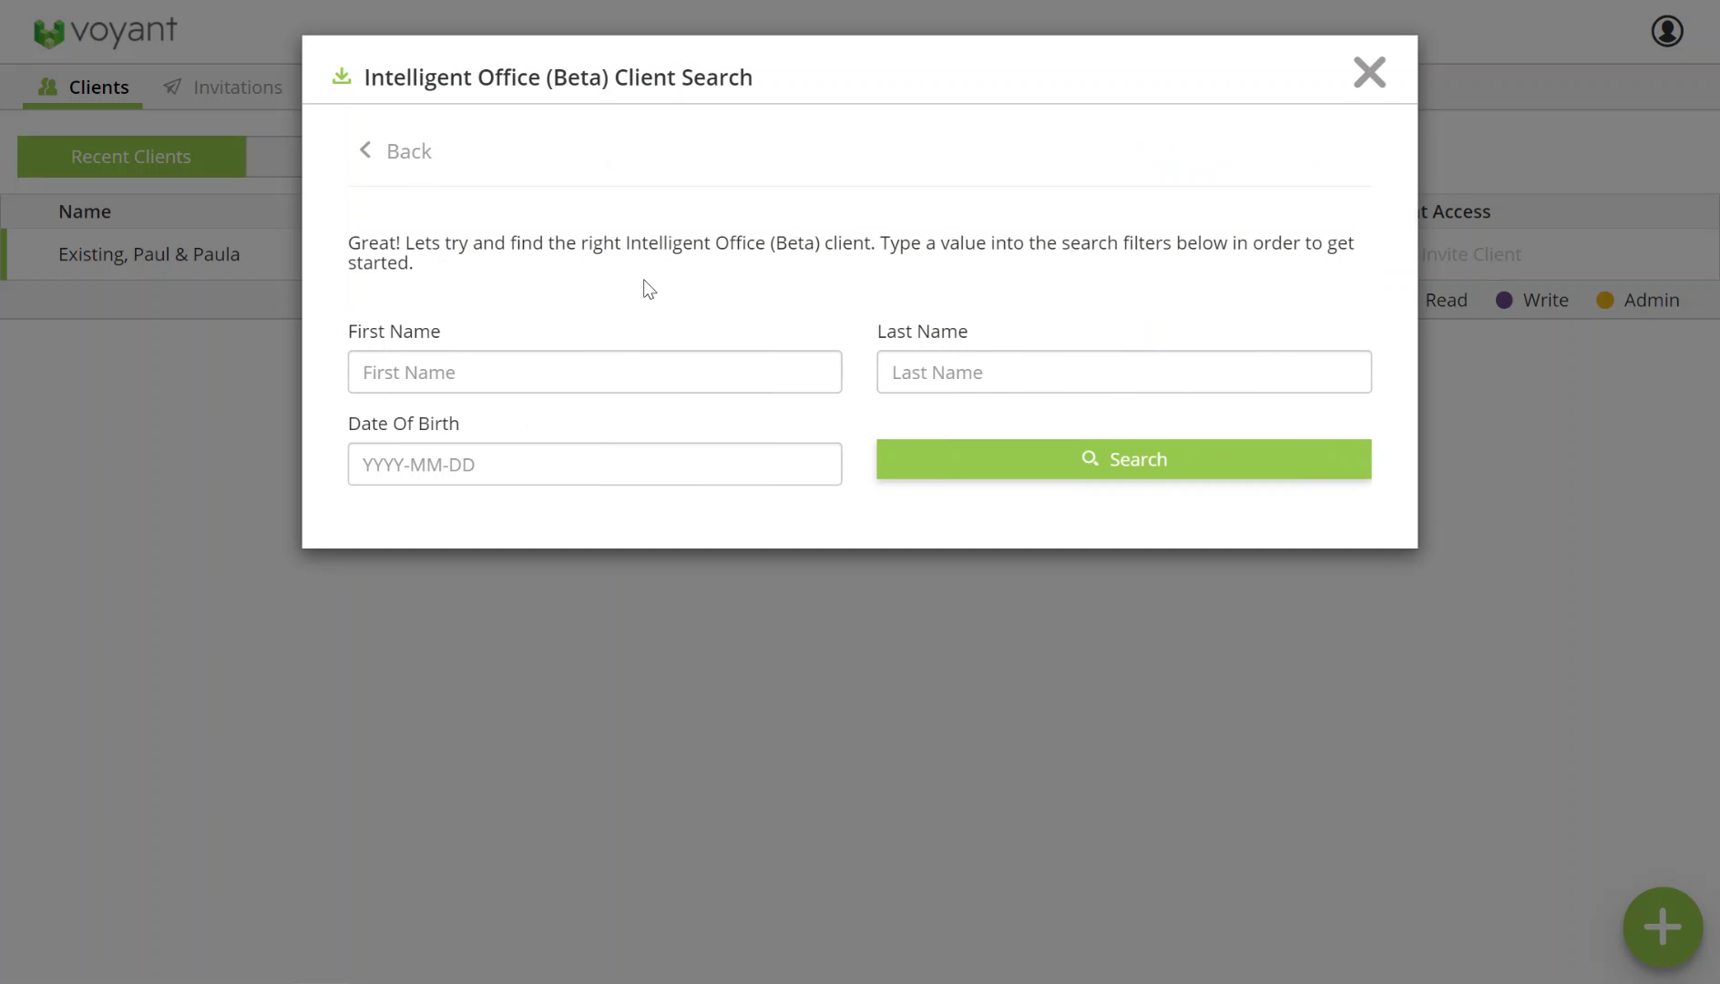
Search Intelligent Office by the client's last name and select the matching client.
left_click(953, 373)
type("de")
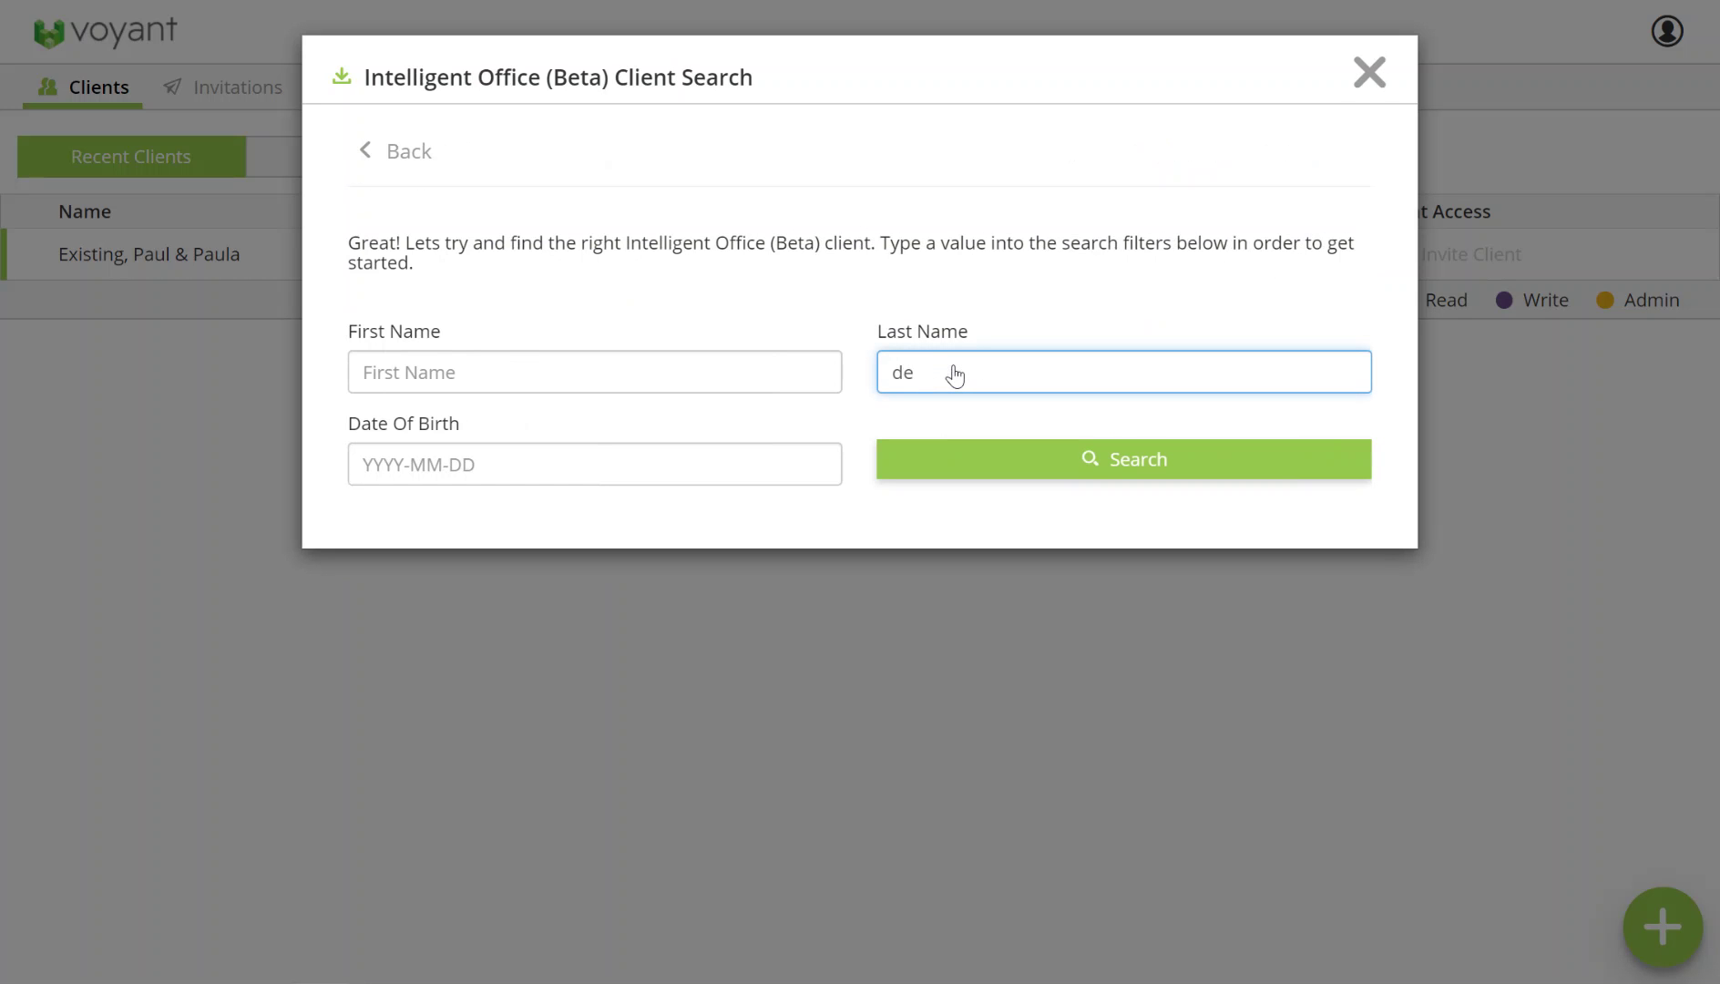
type("mo")
left_click(1029, 462)
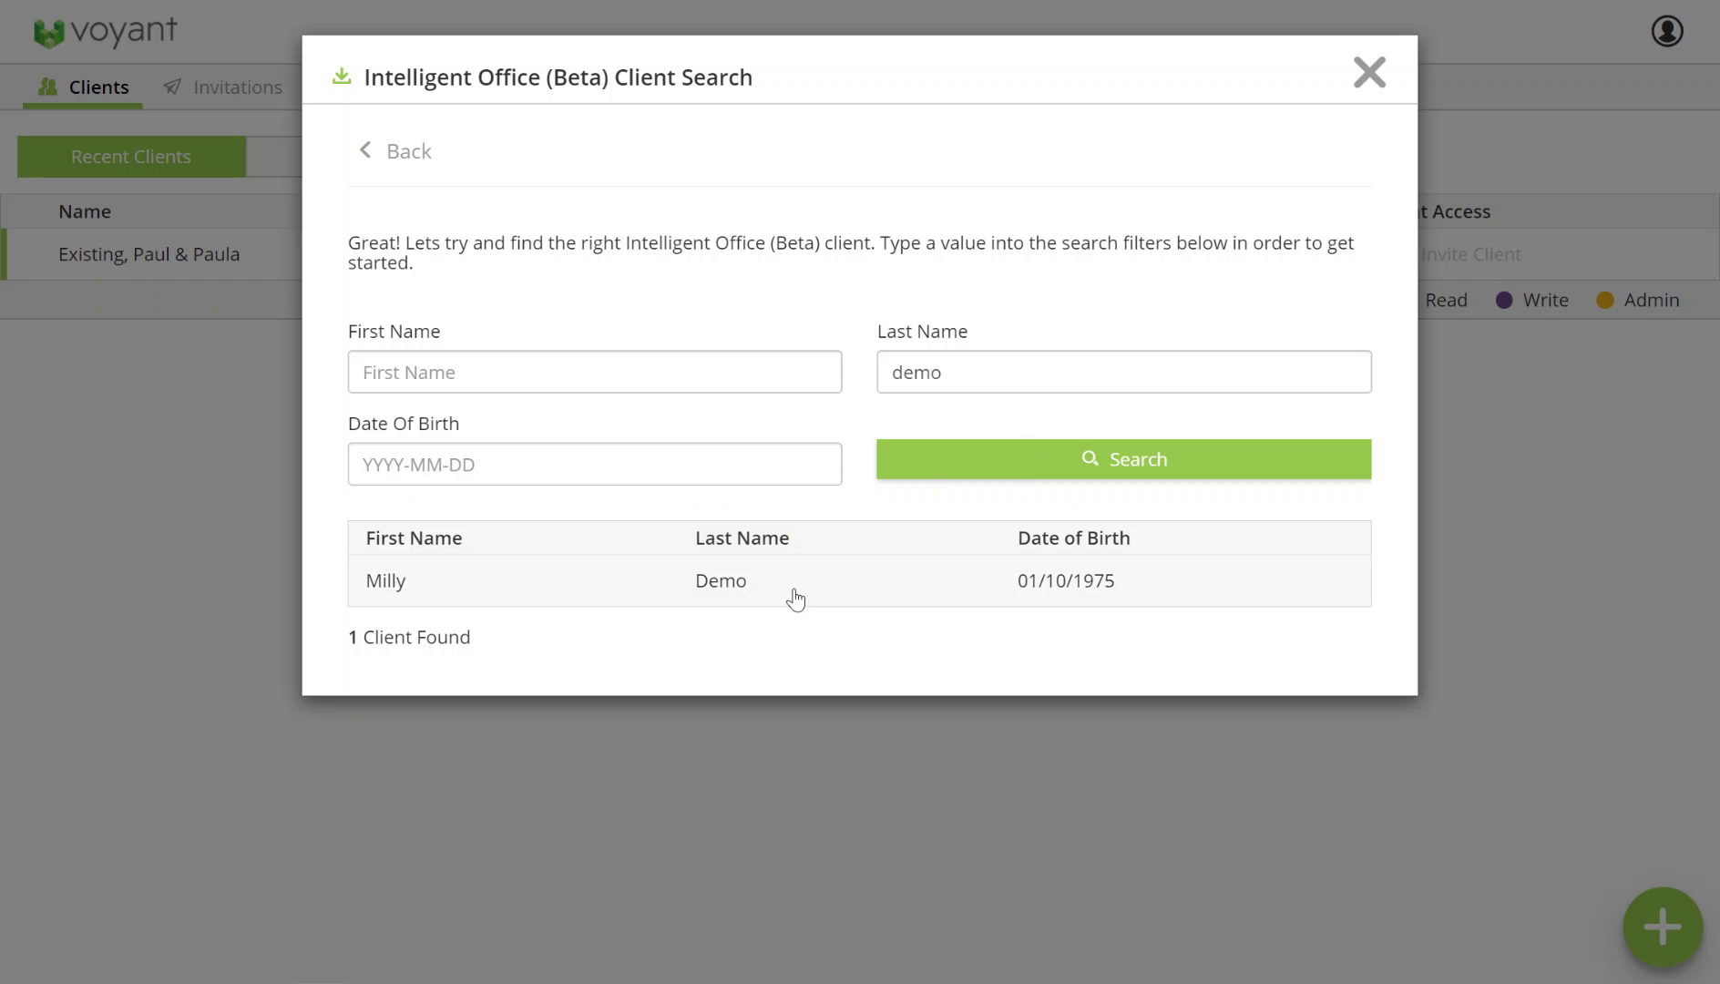
left_click(795, 598)
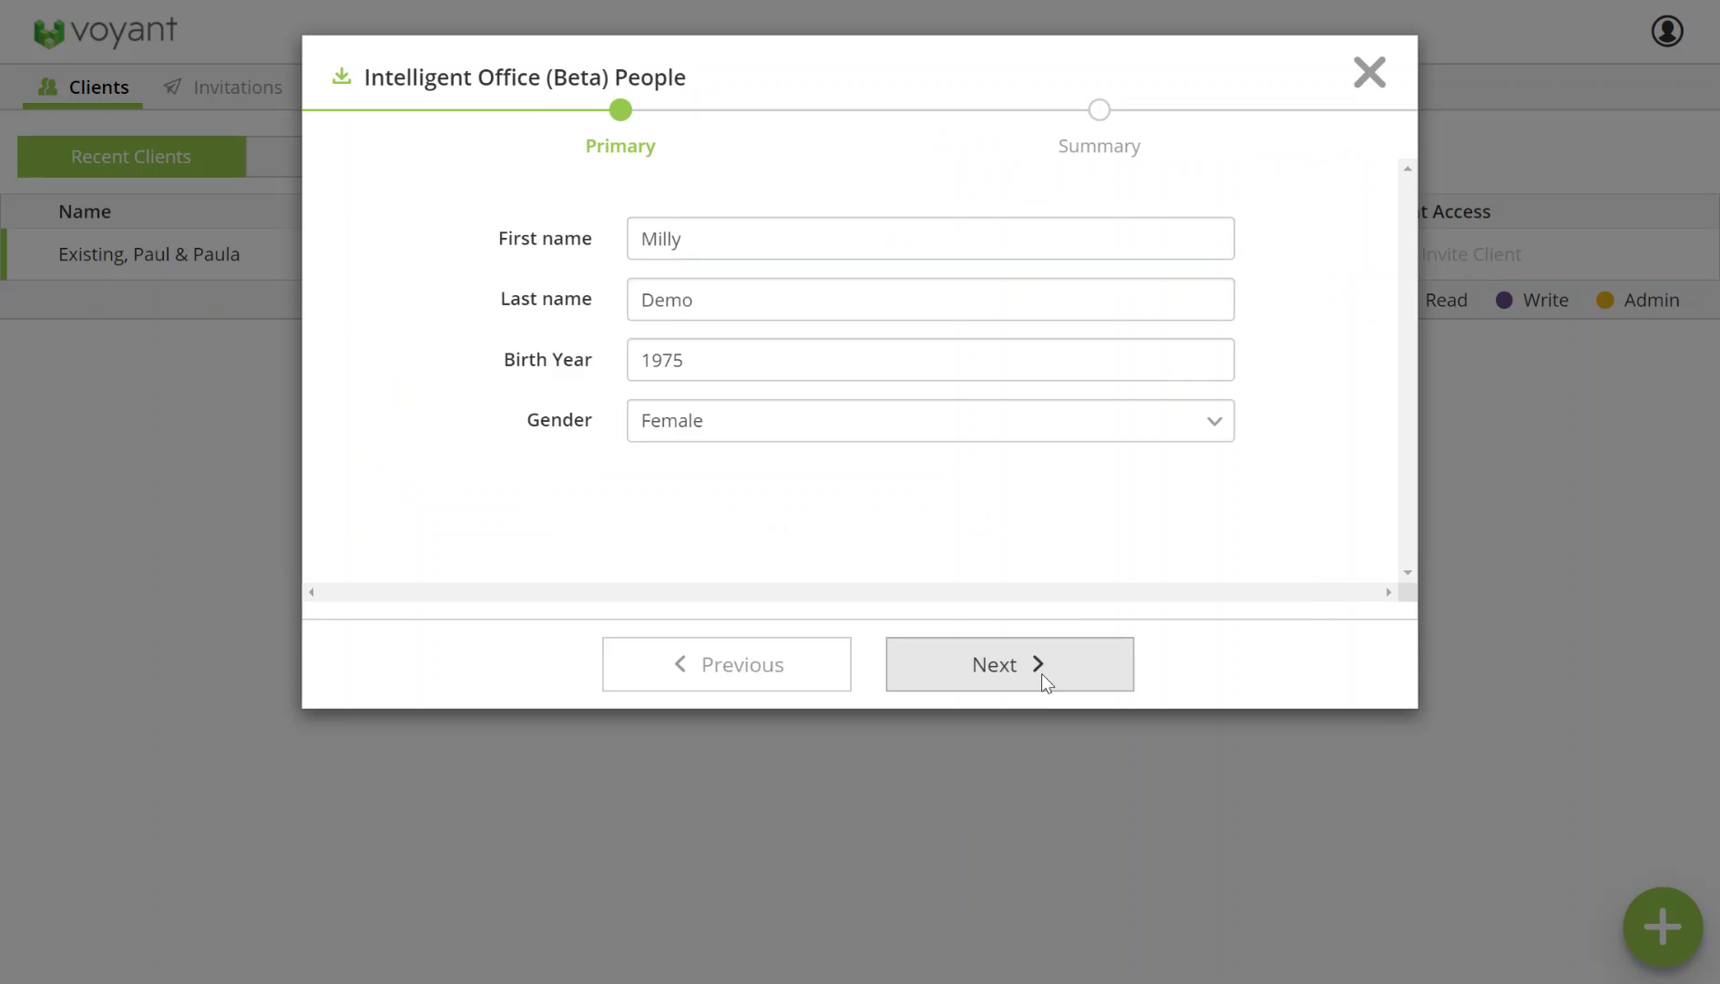
Continue to the Import Summary, keeping the £60,000 Actuary employment income set to Add.
left_click(1041, 673)
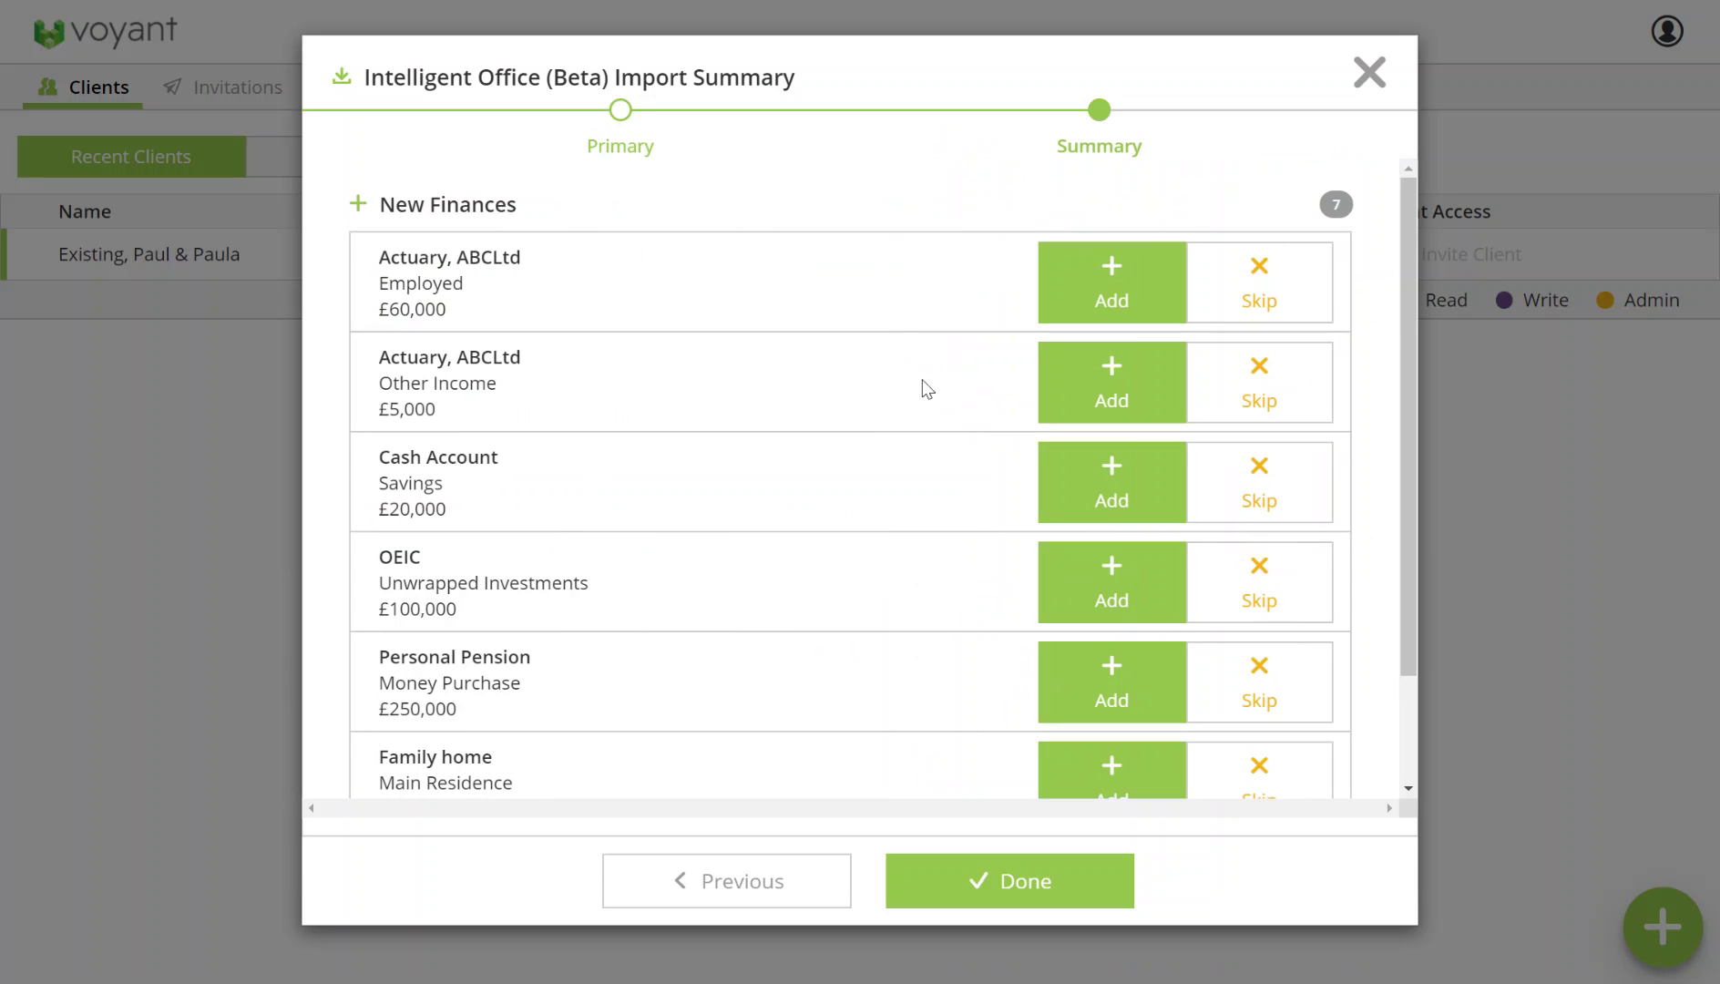
left_click(1255, 286)
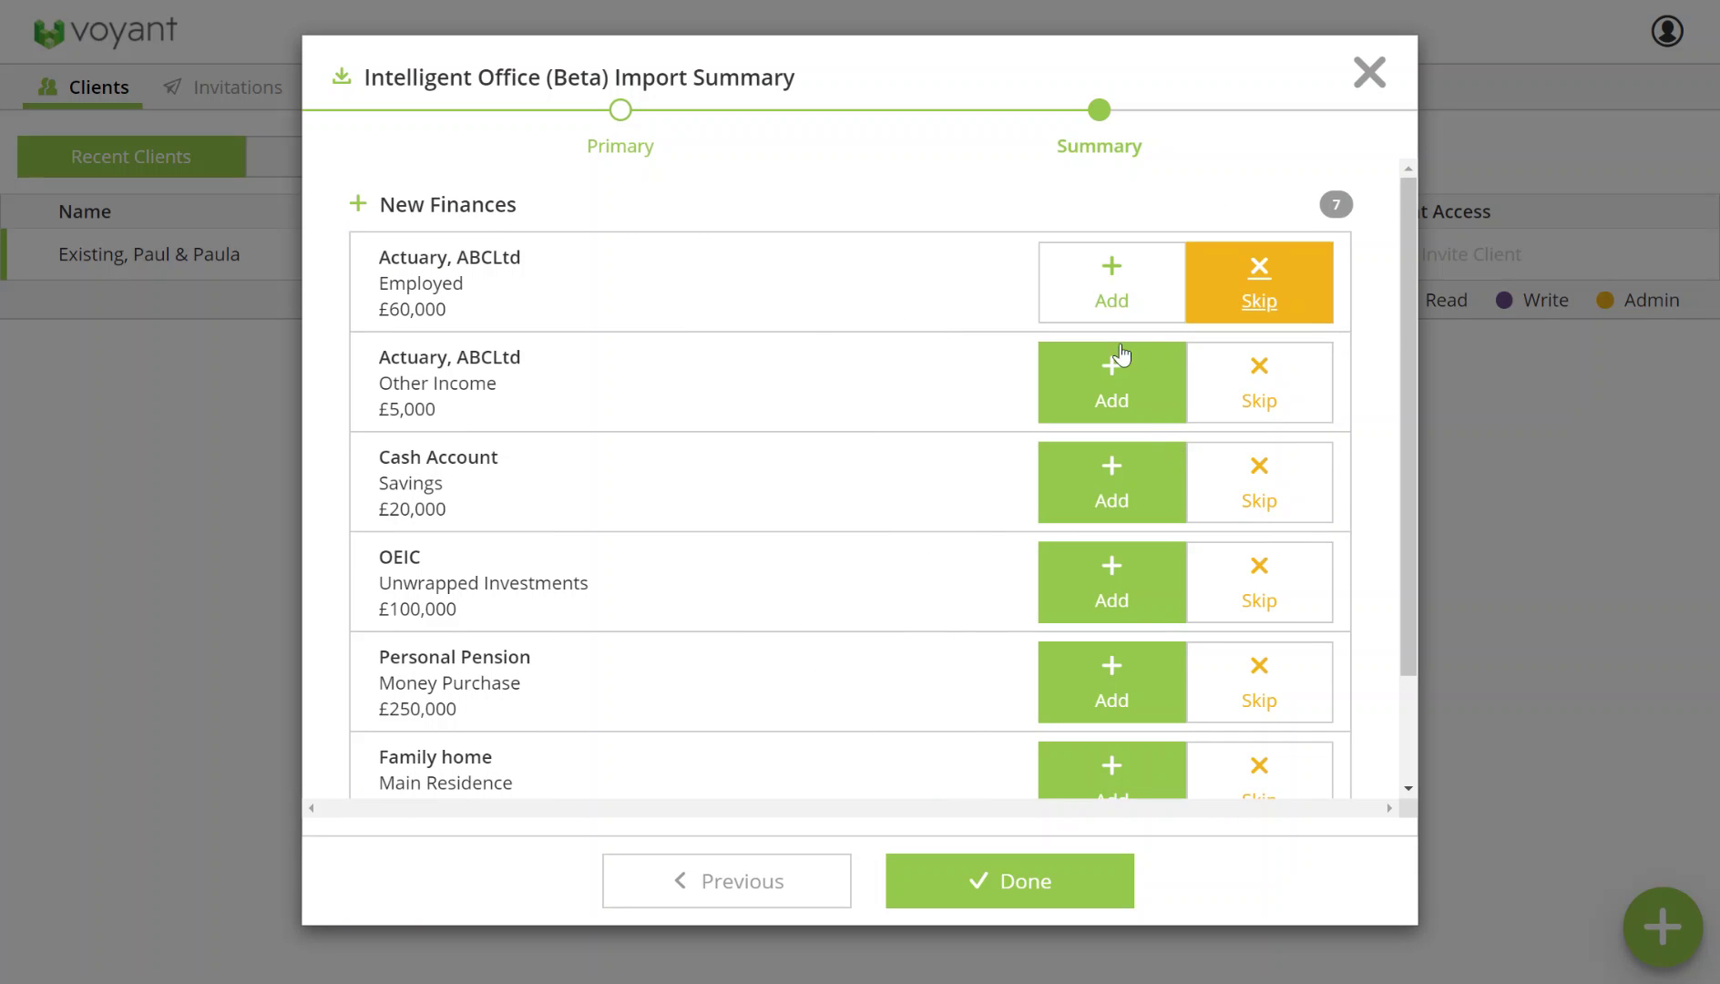
left_click(1107, 299)
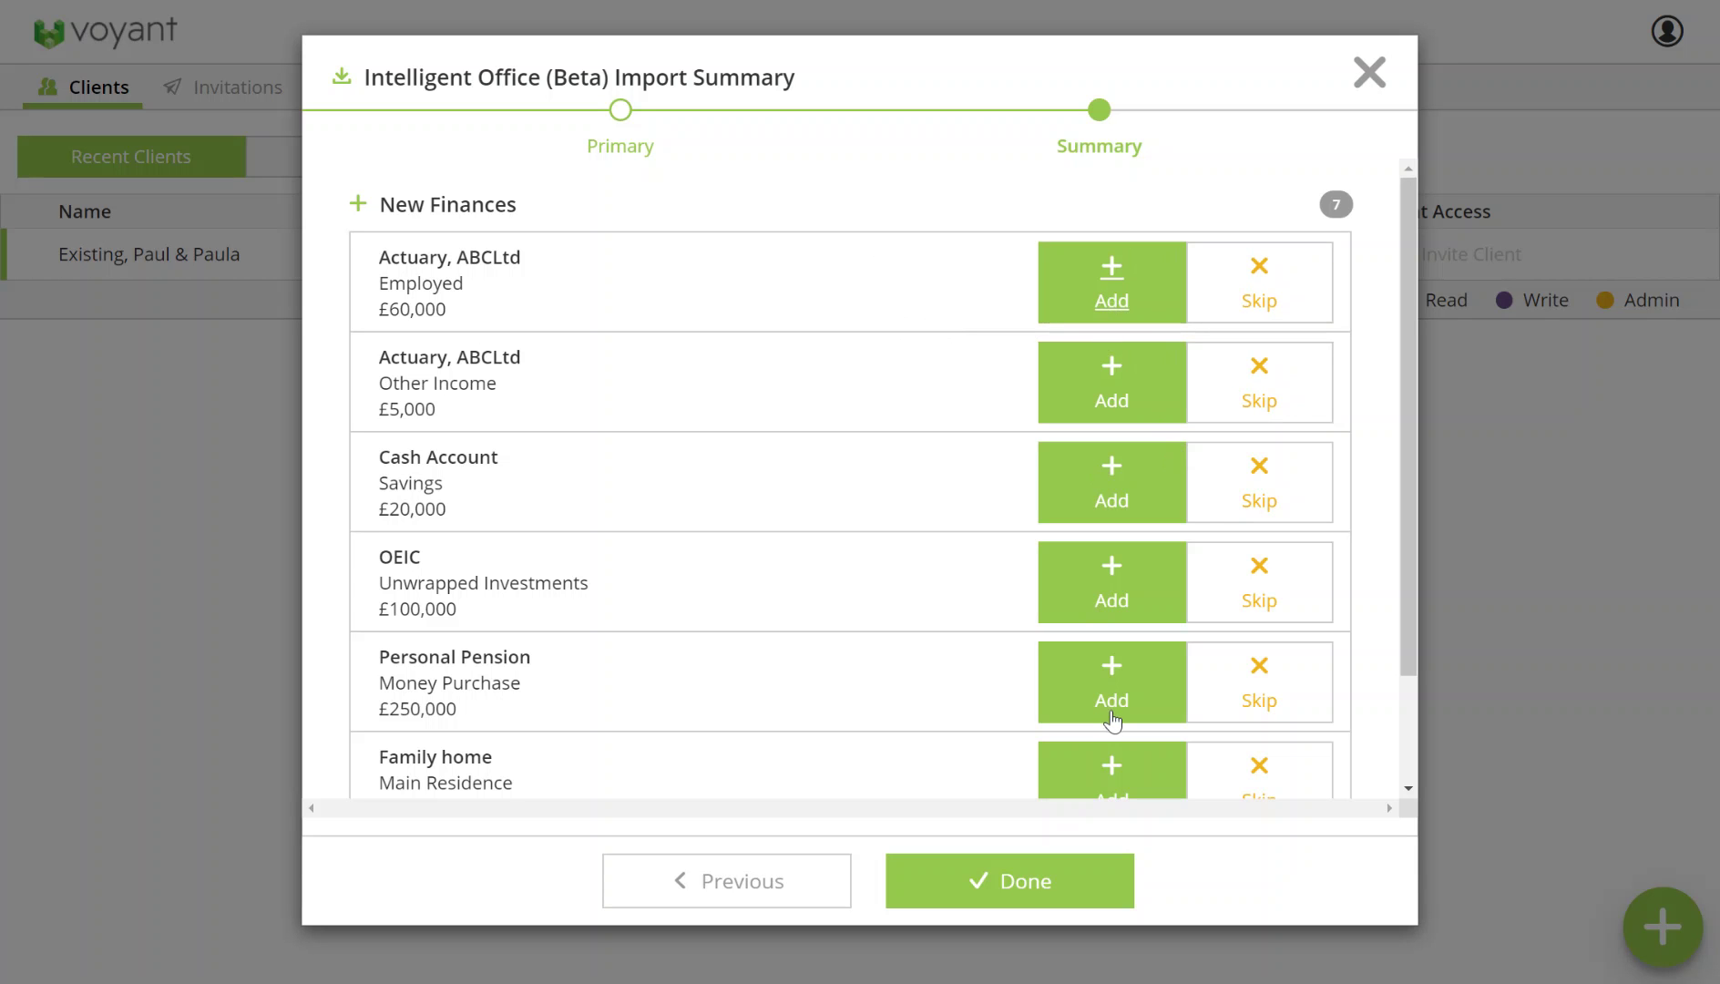
Finish the import and expand all dashboard sections to reveal imported income, savings, property and pensions.
left_click(978, 875)
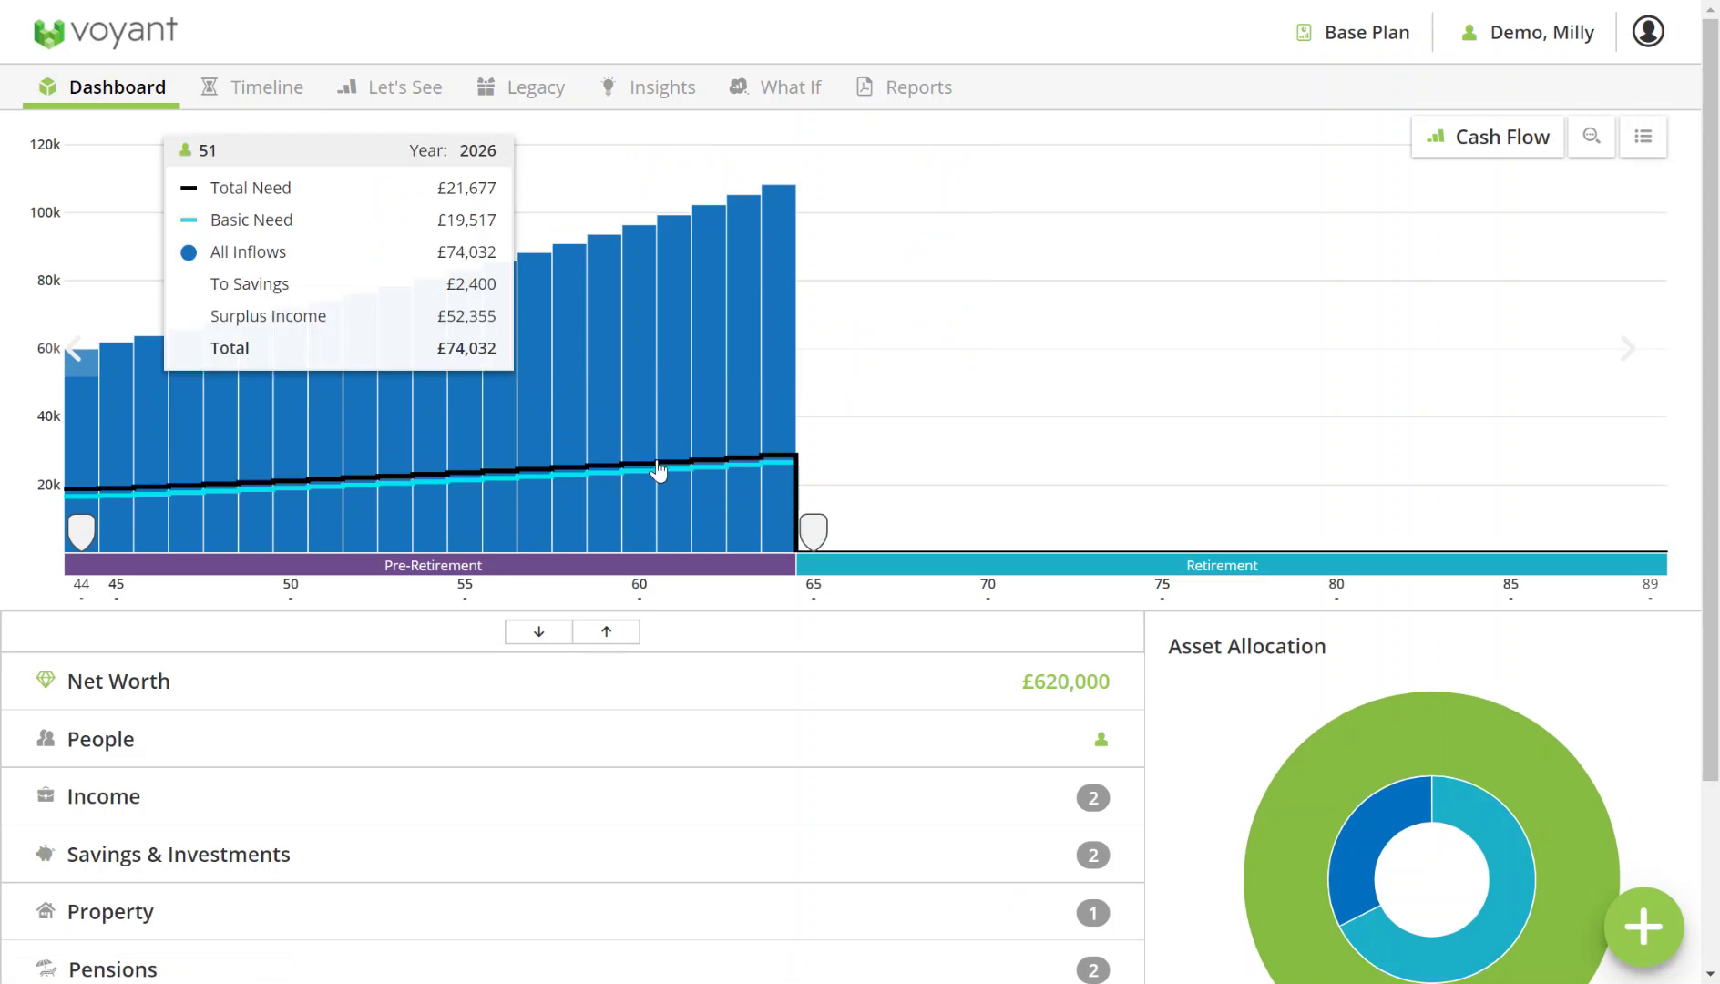
left_click(539, 633)
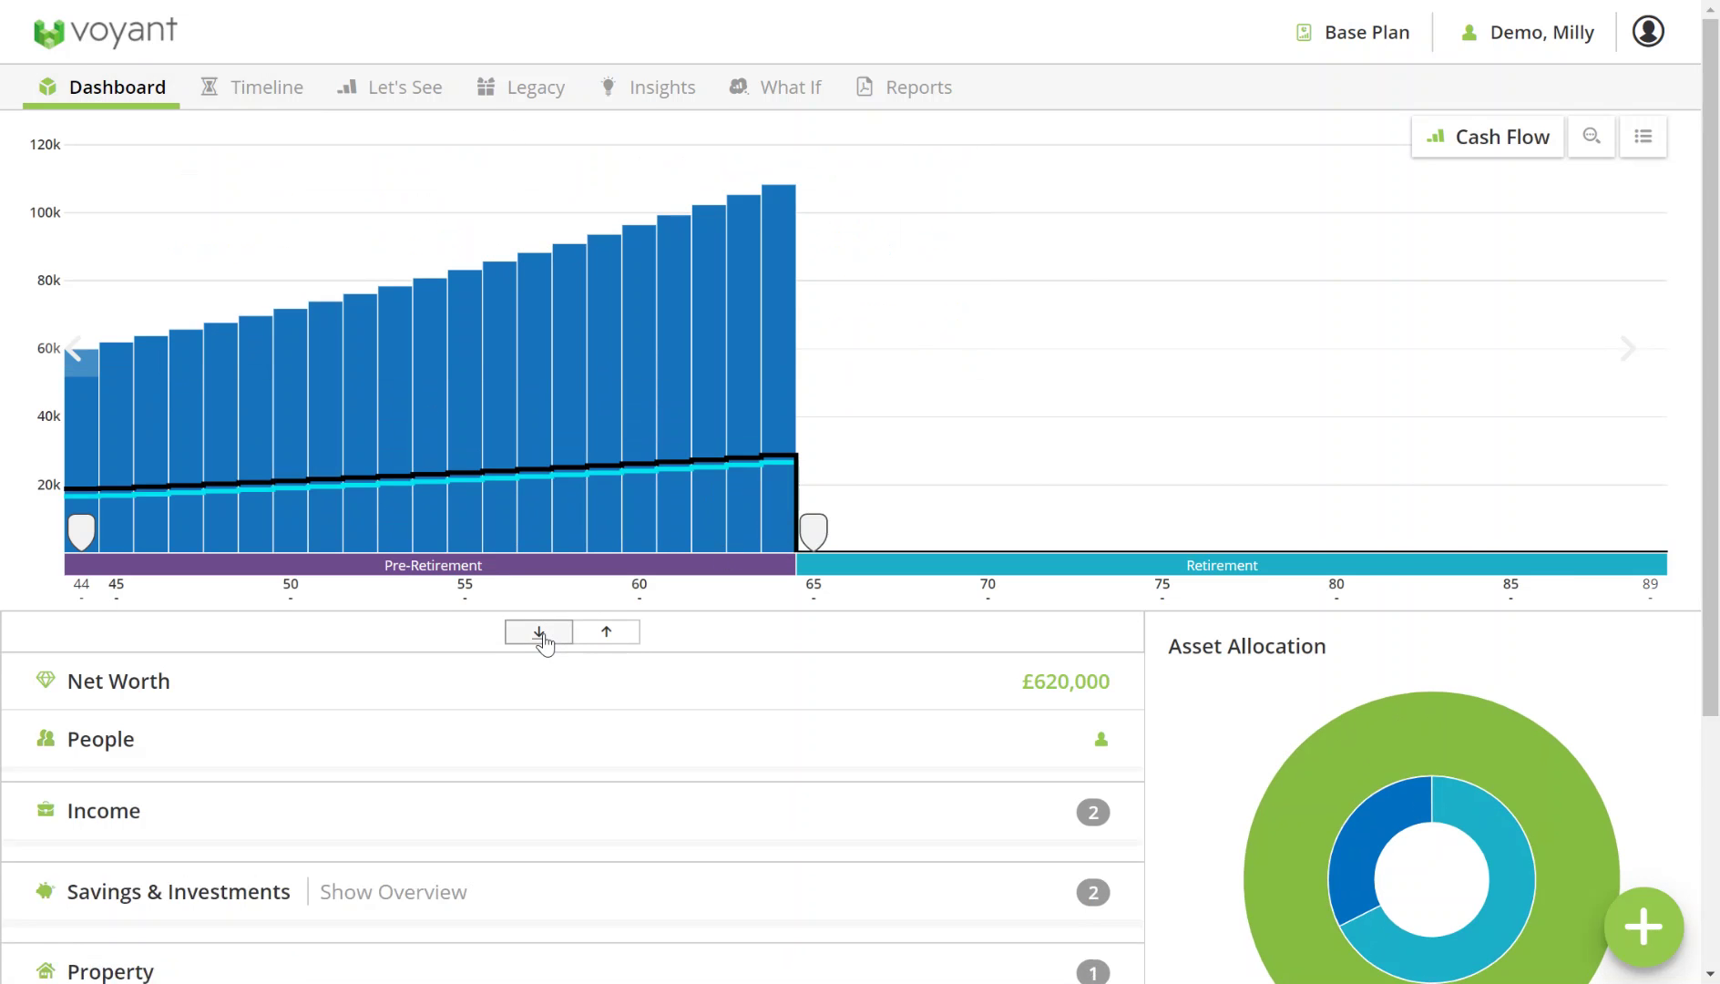
scroll(625, 640, "down", 5)
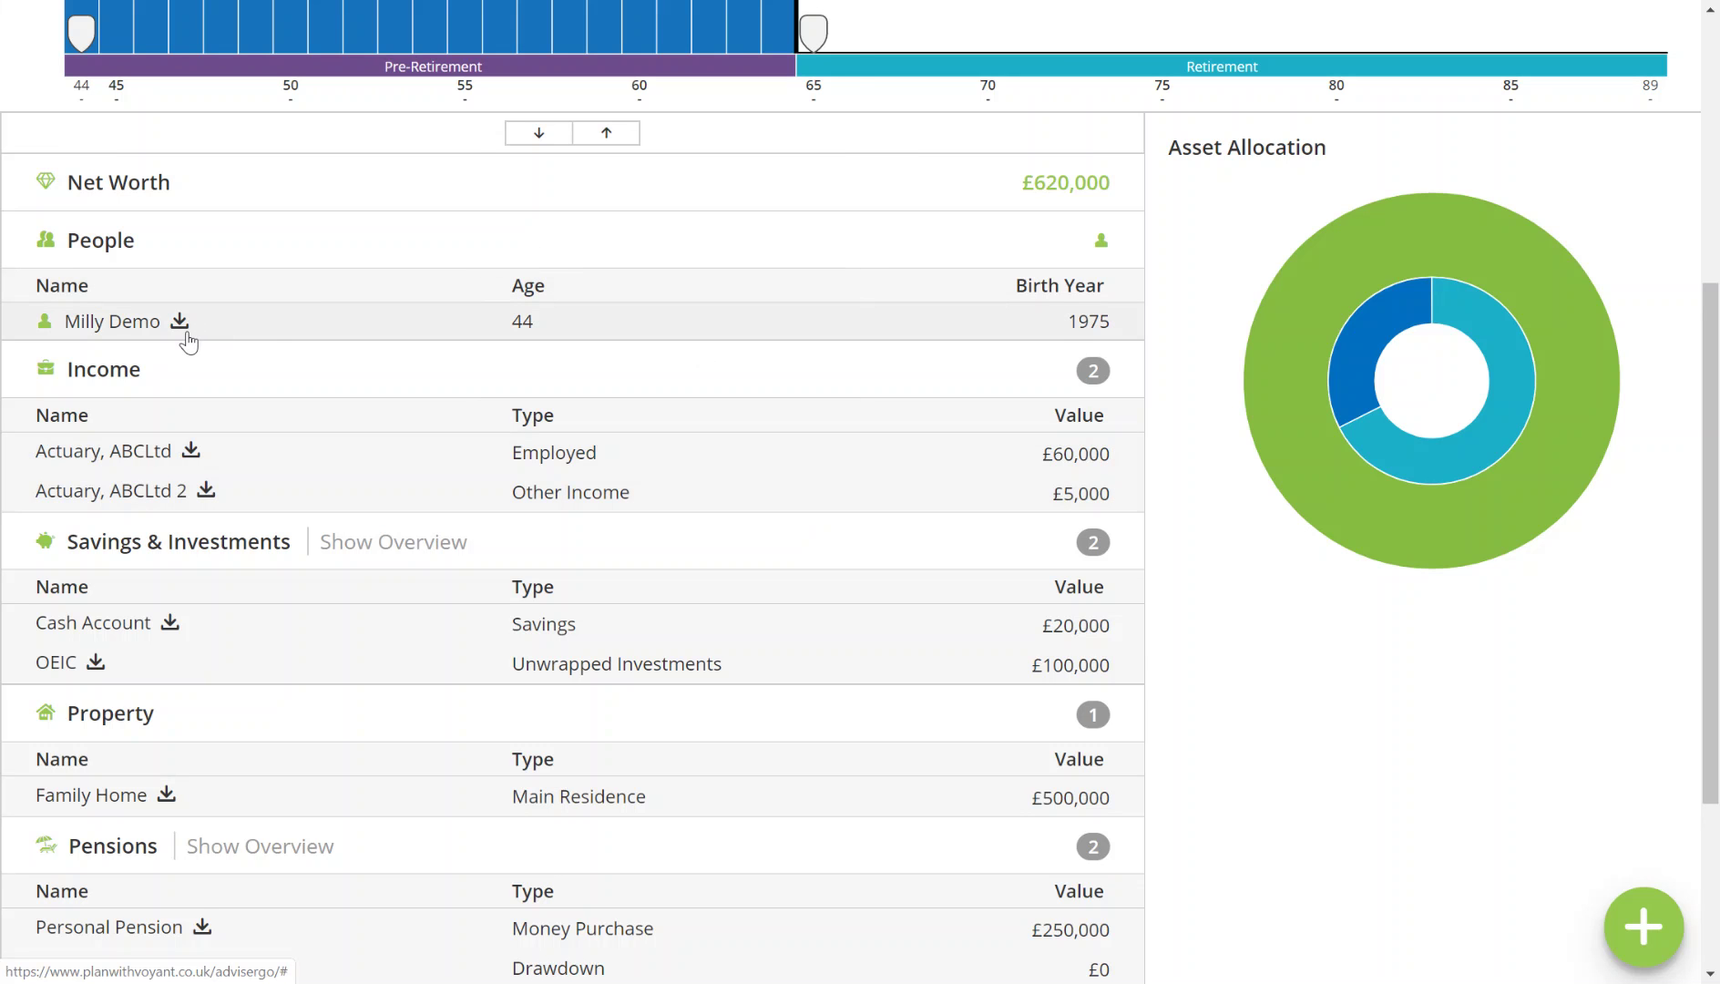
mouse_move(182, 336)
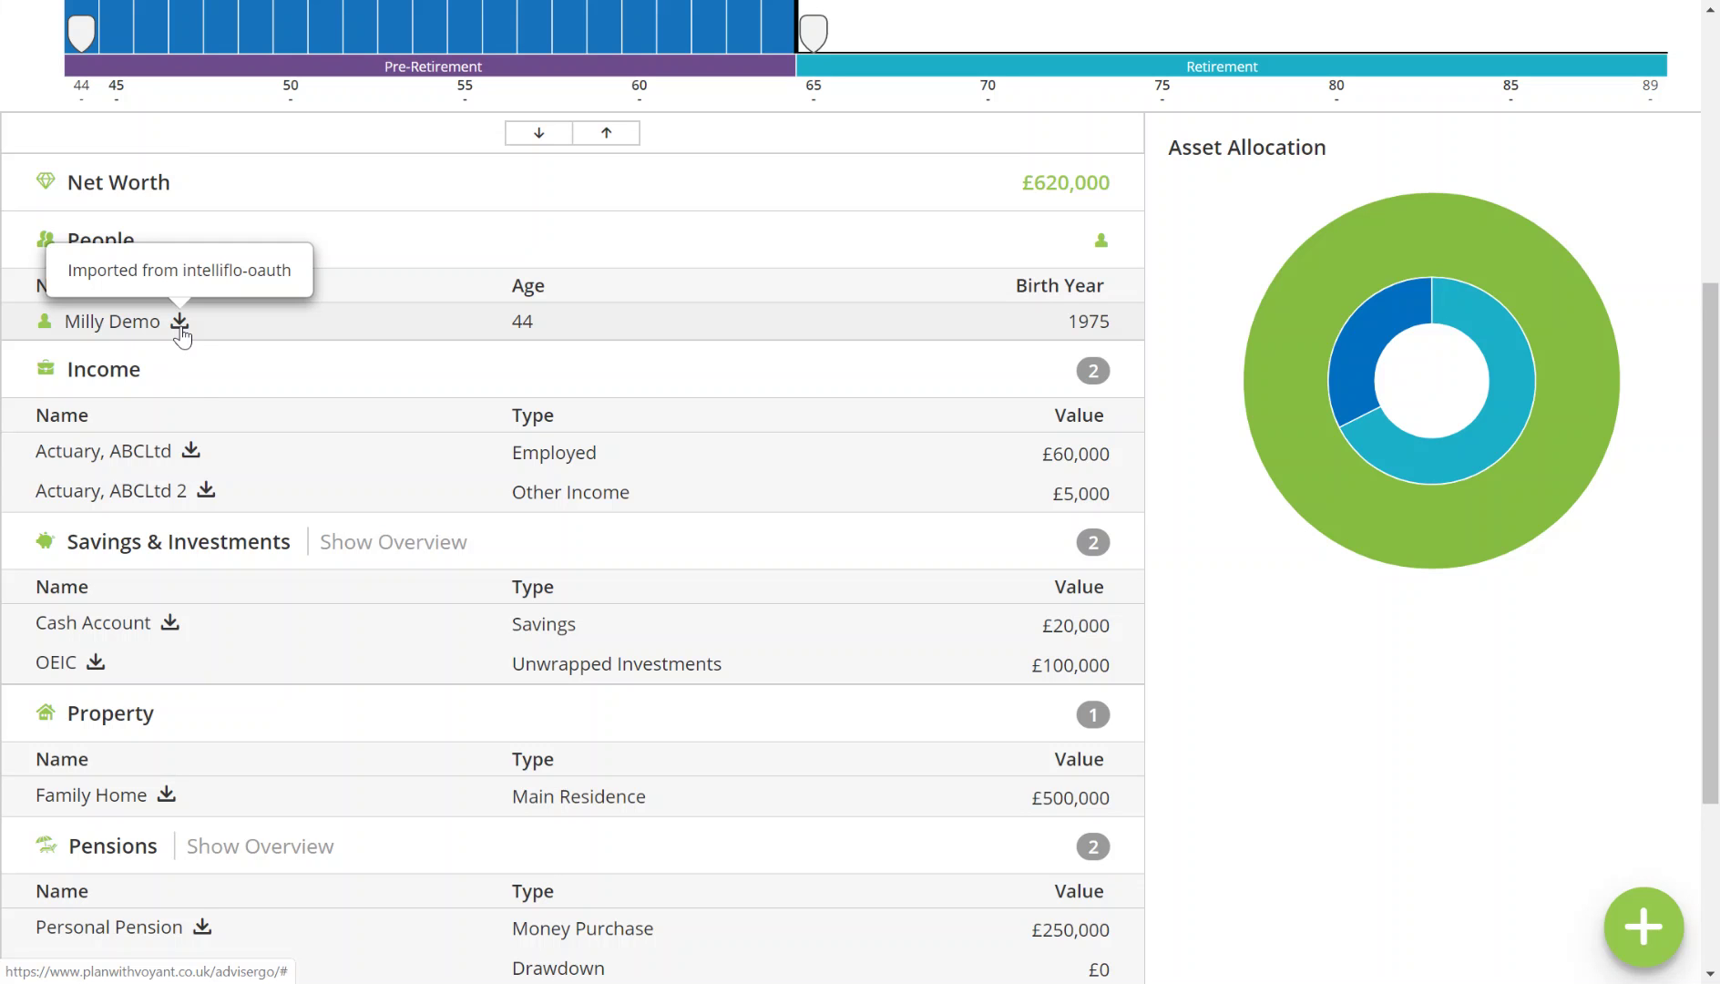
left_click(583, 466)
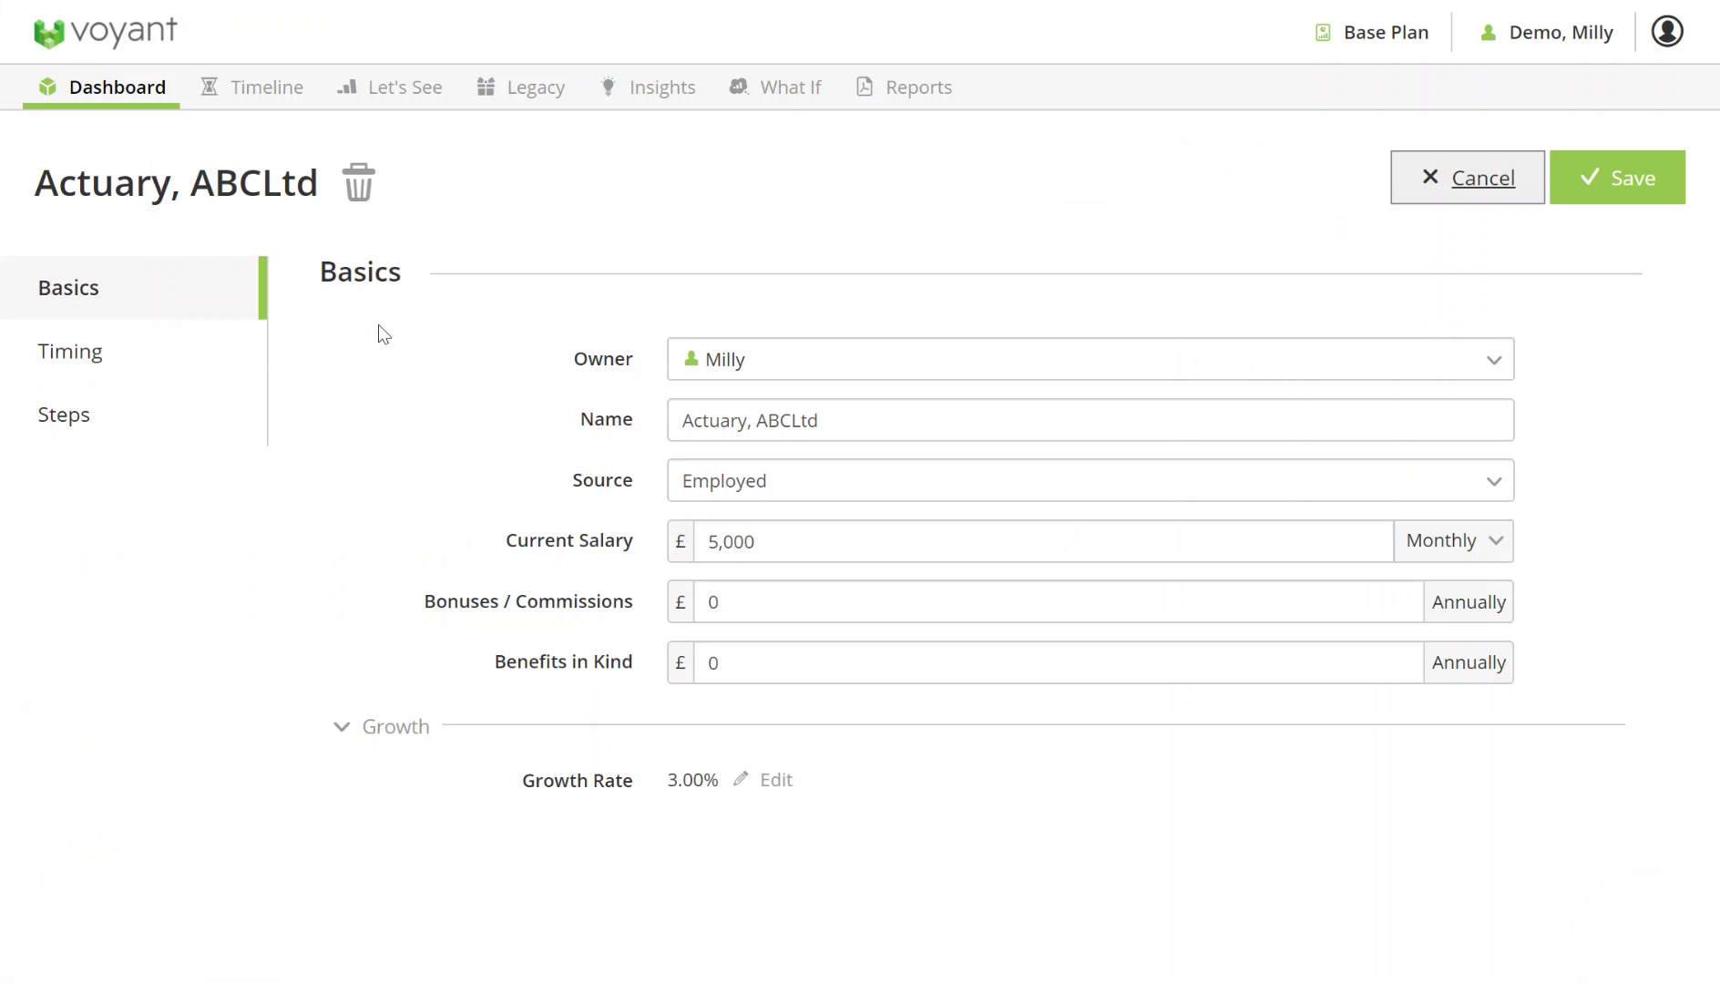
left_click(83, 363)
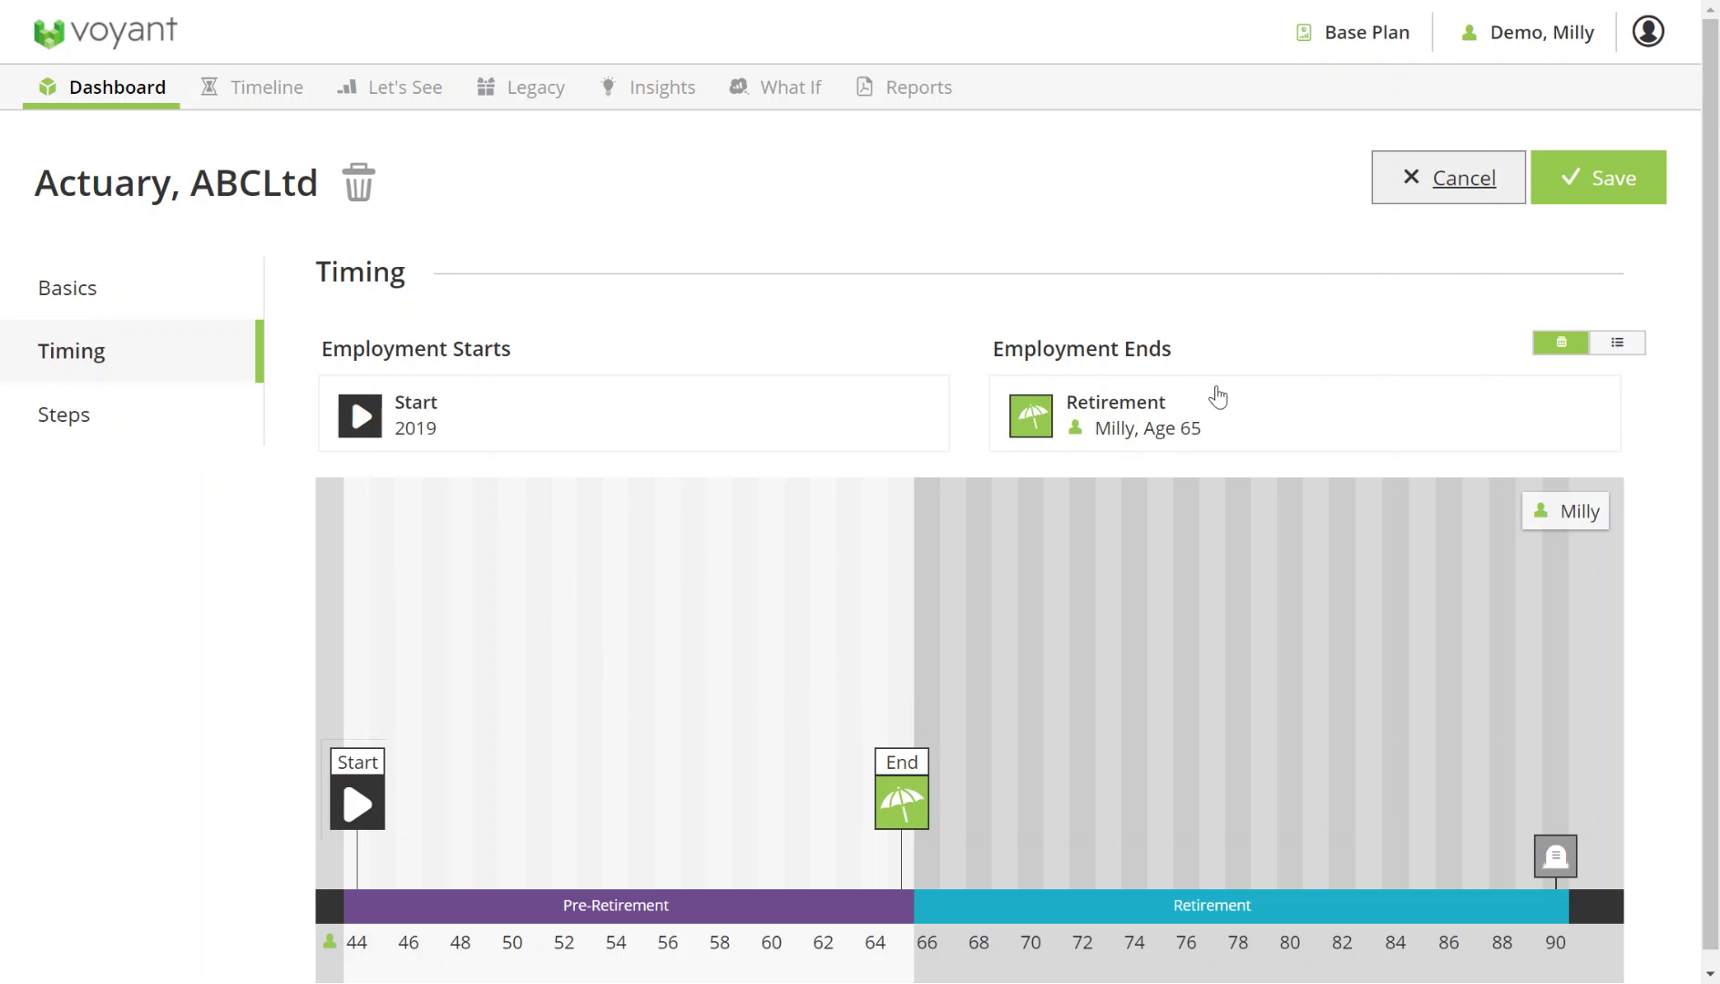
left_click(1447, 198)
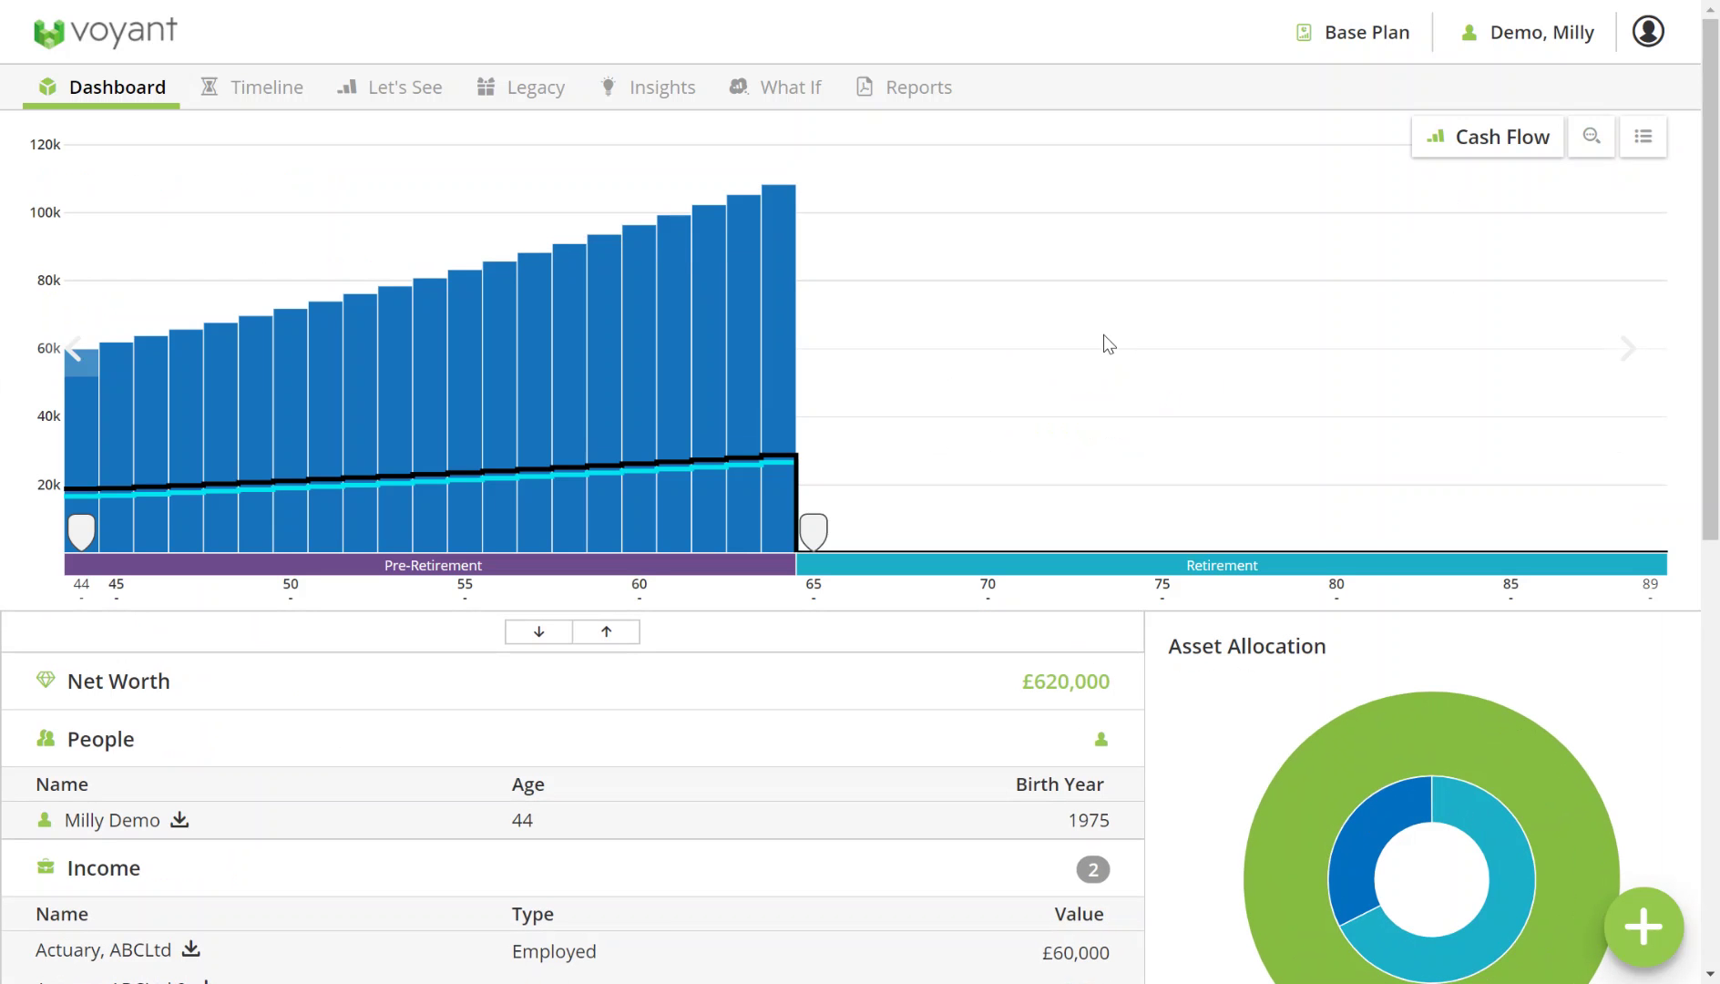
left_click(1649, 145)
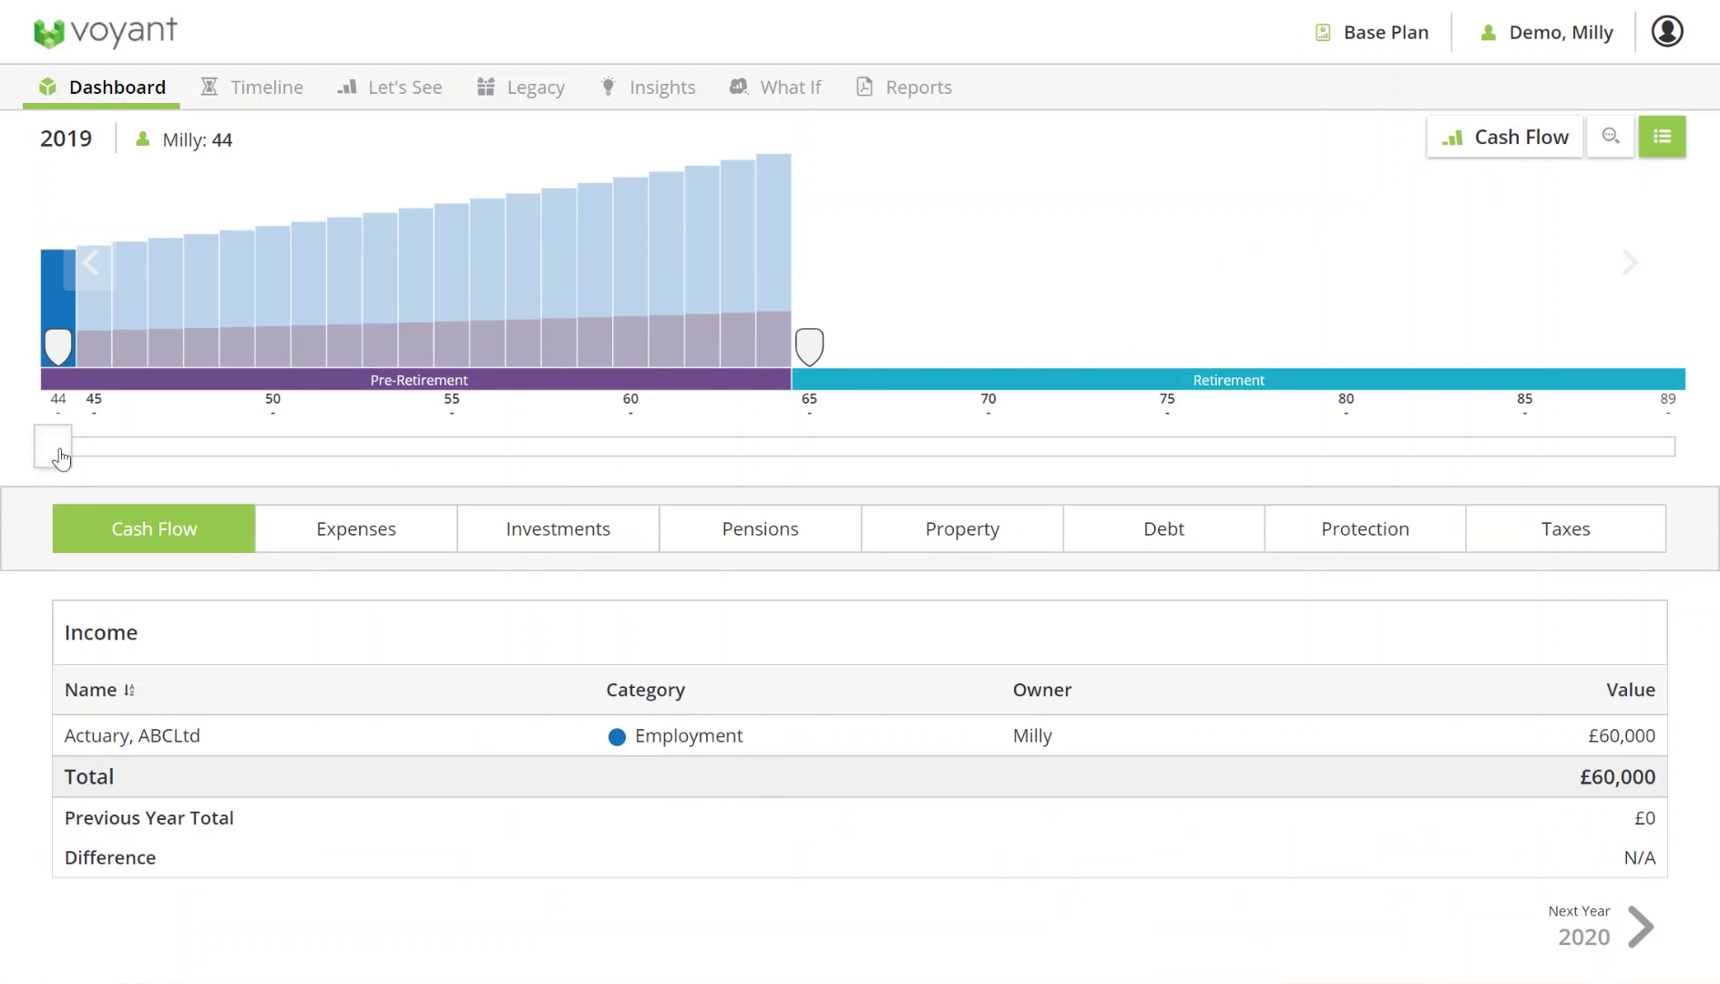
left_click_drag(61, 455, 175, 465)
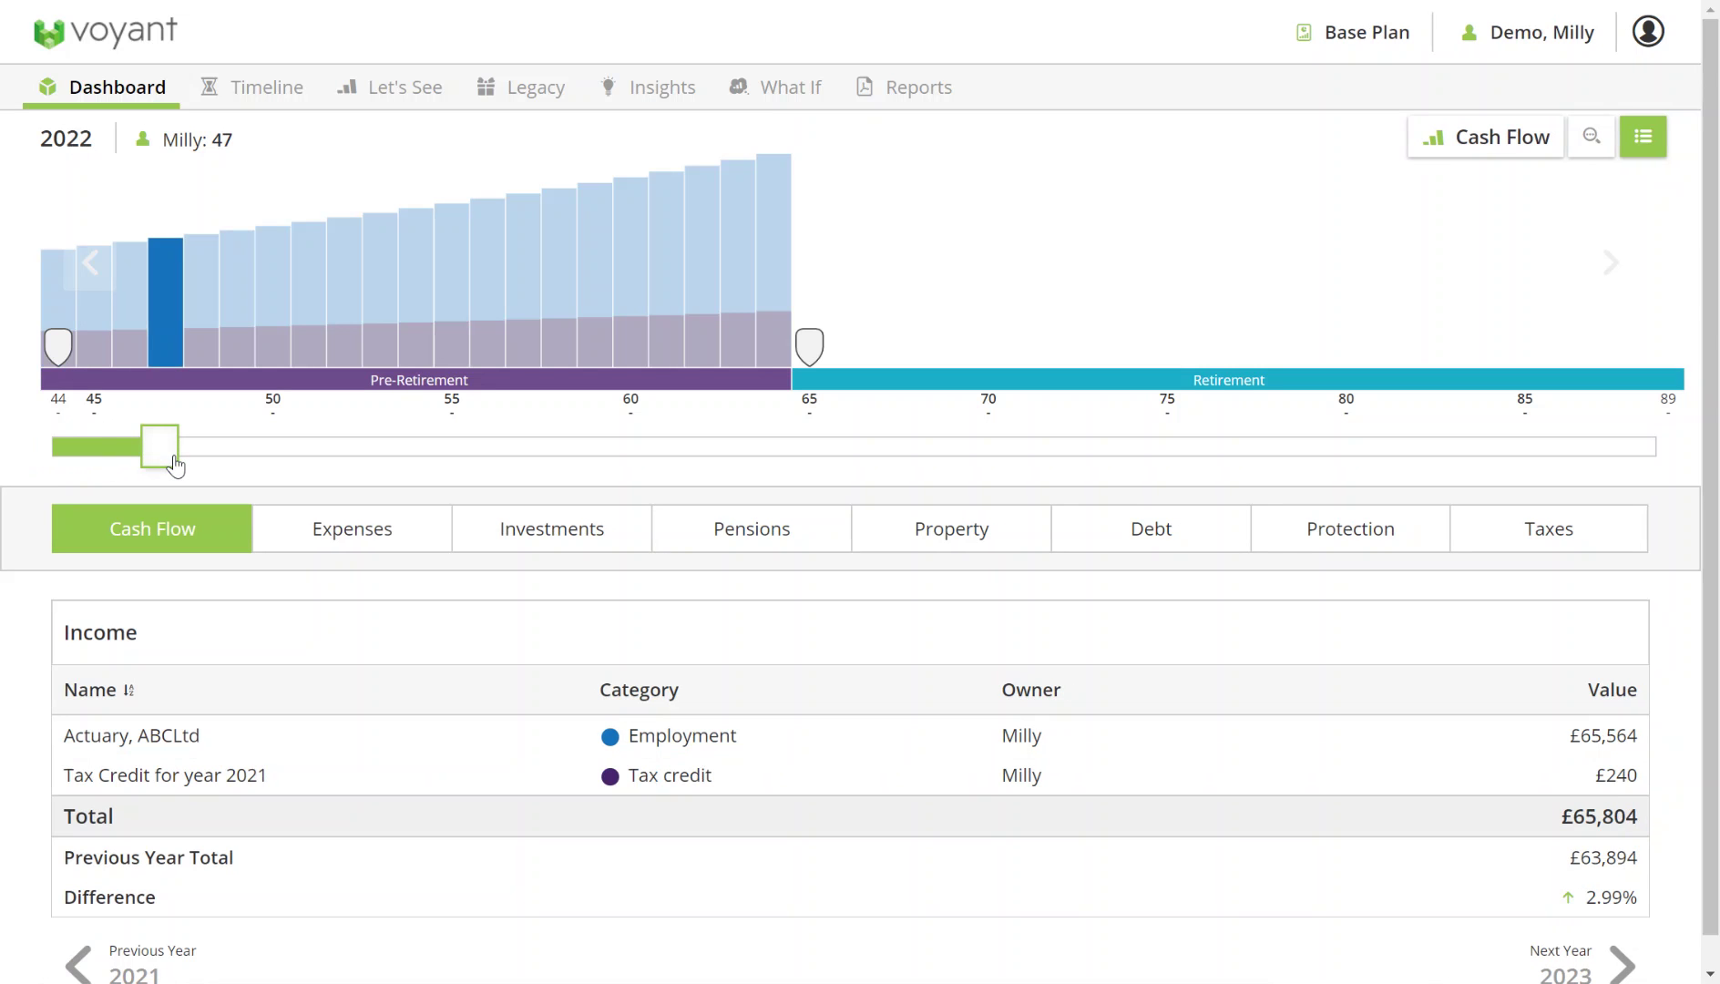
left_click(347, 543)
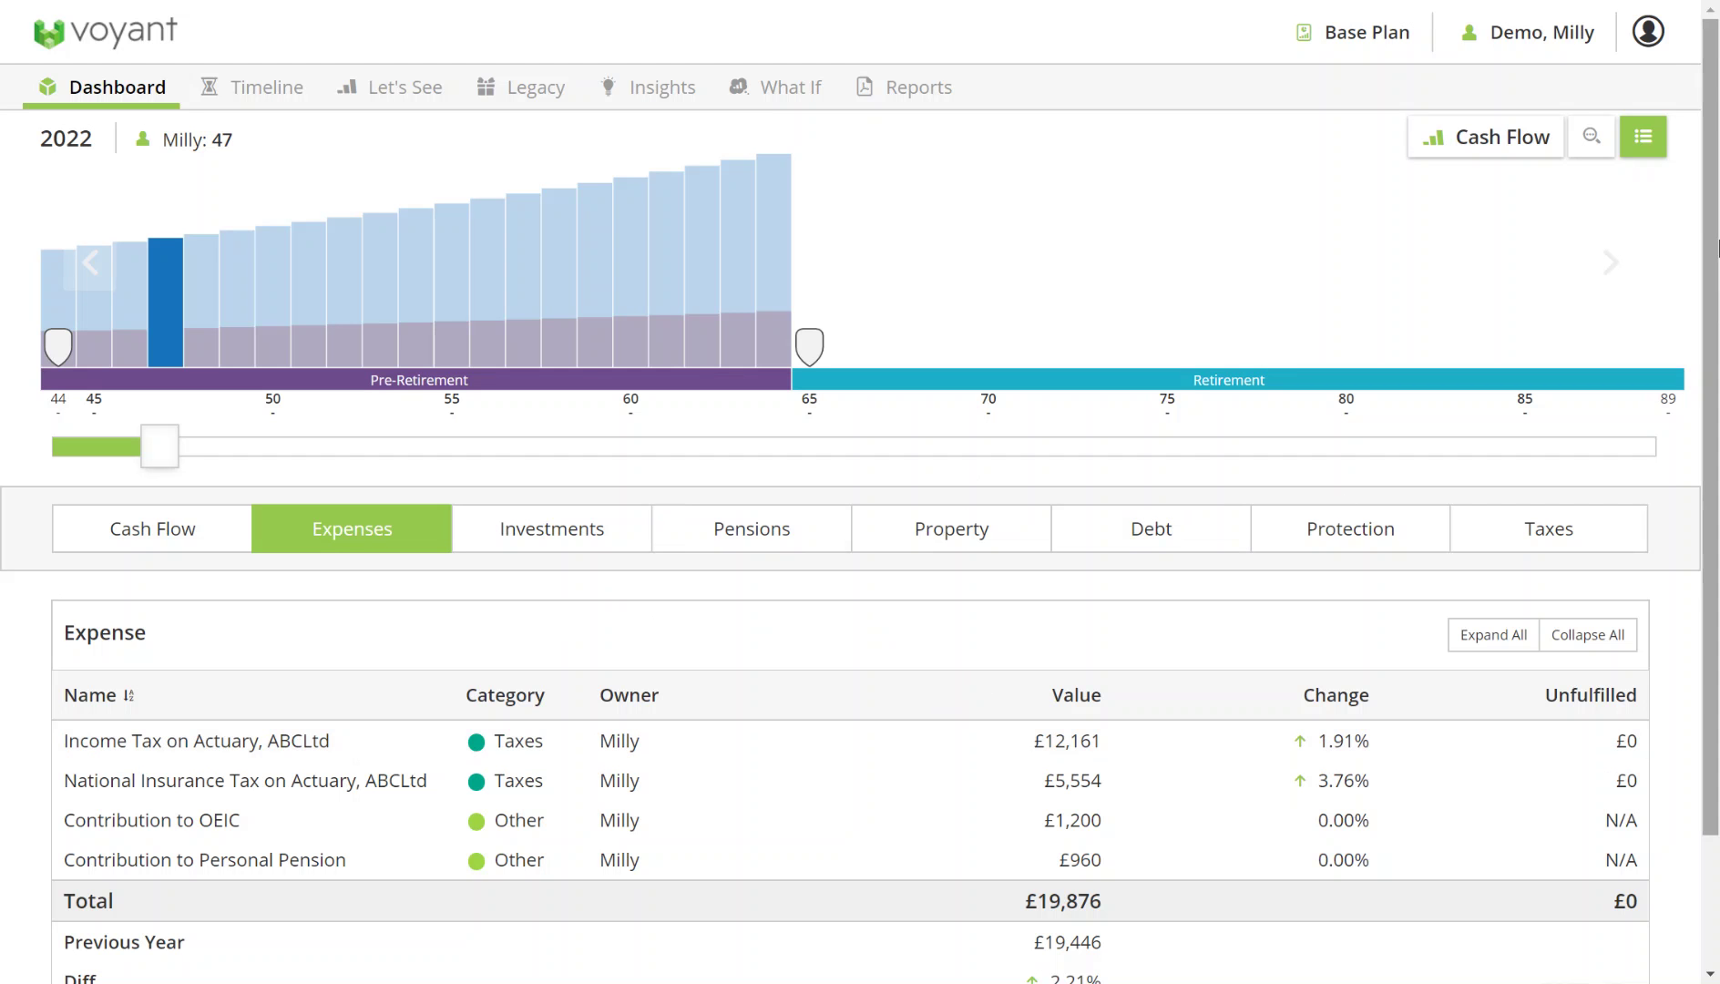
left_click(1645, 144)
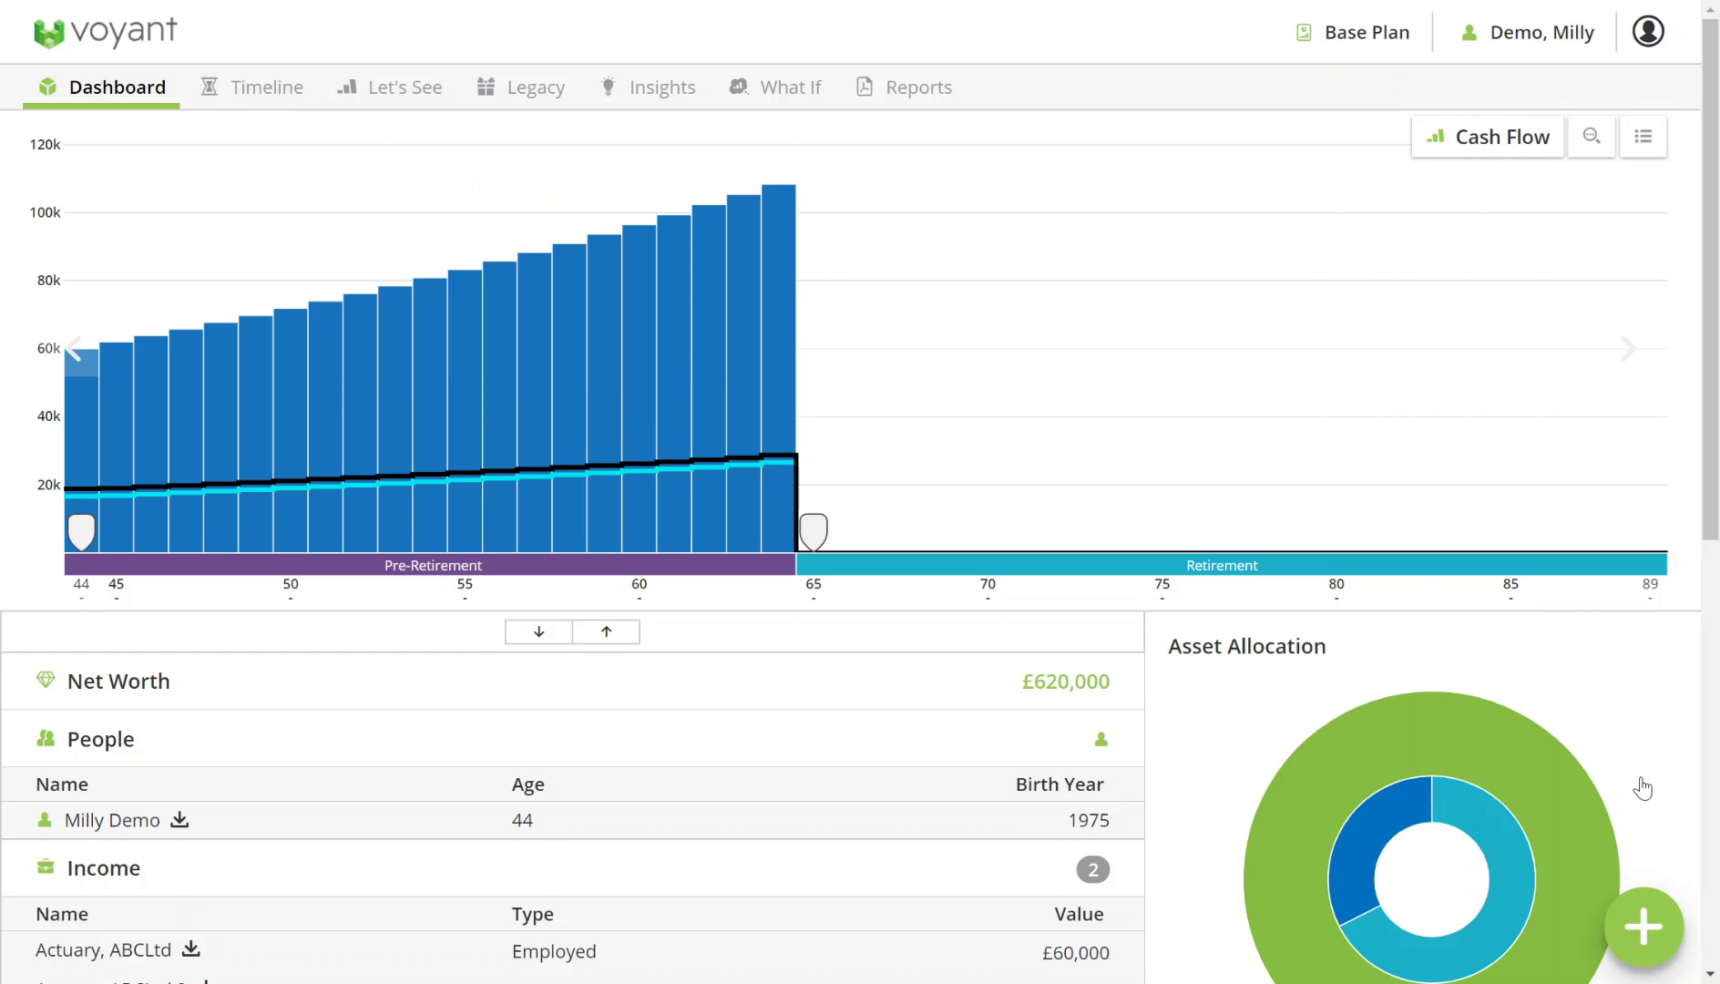
Add a basic expense named 'Basic living expense' at £30,000 annually.
left_click(1657, 929)
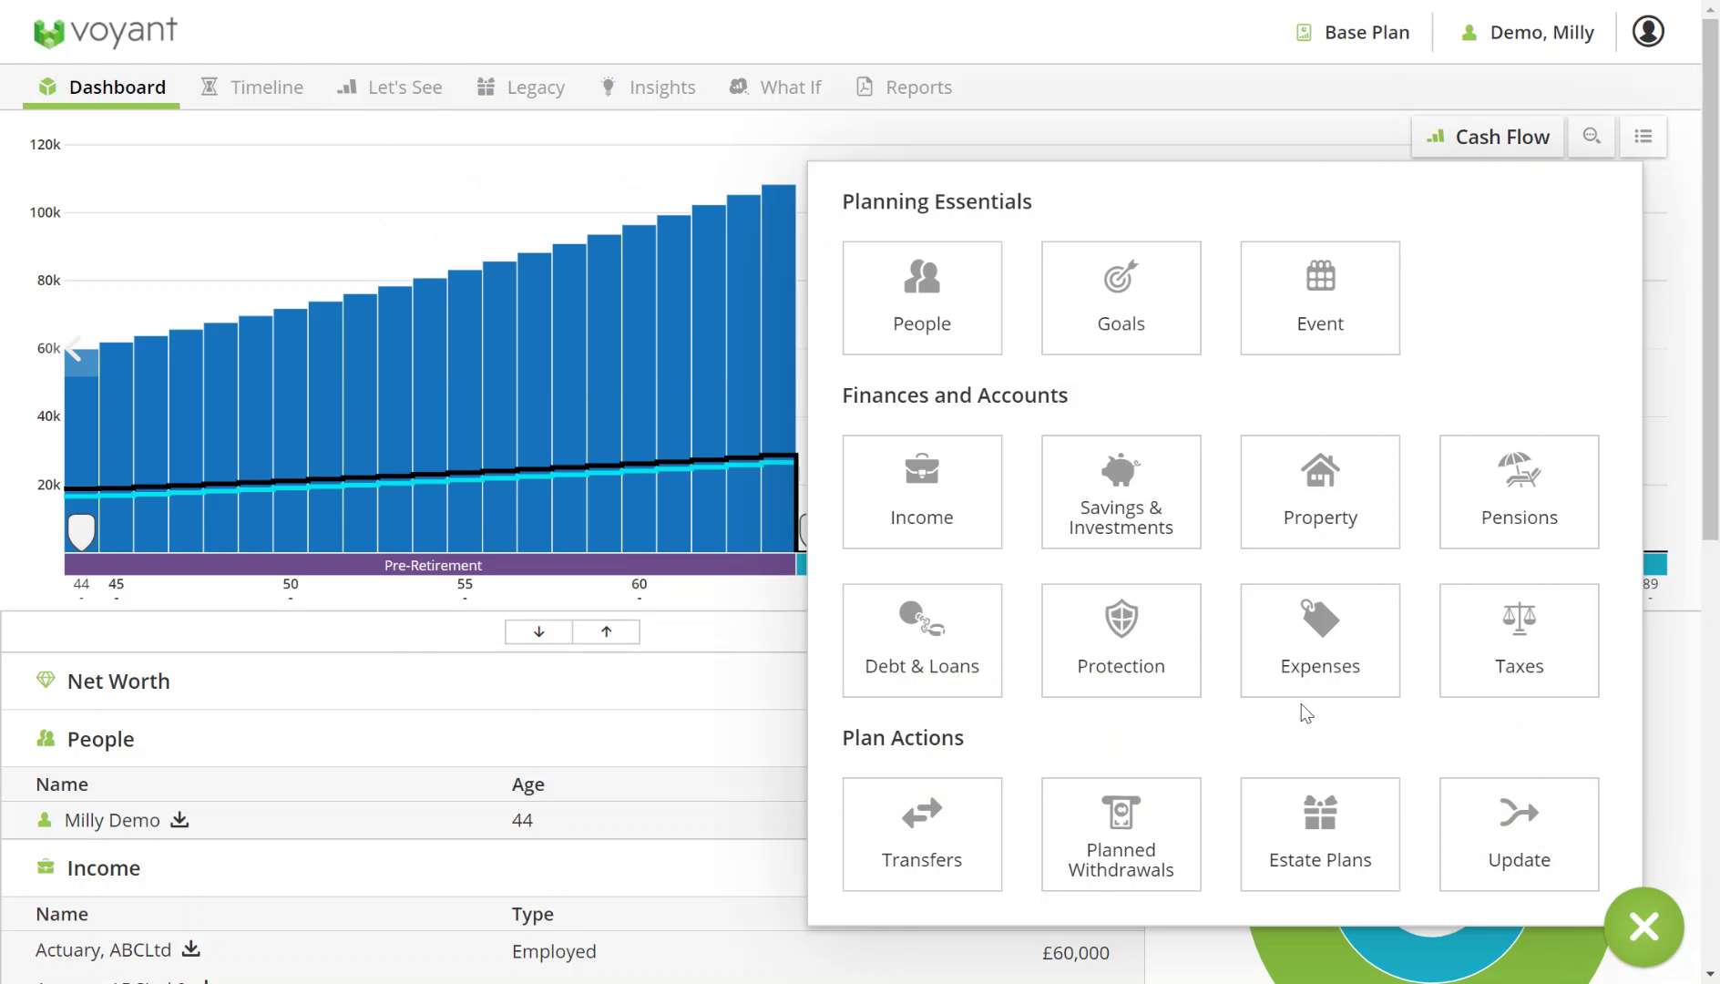
left_click(1344, 651)
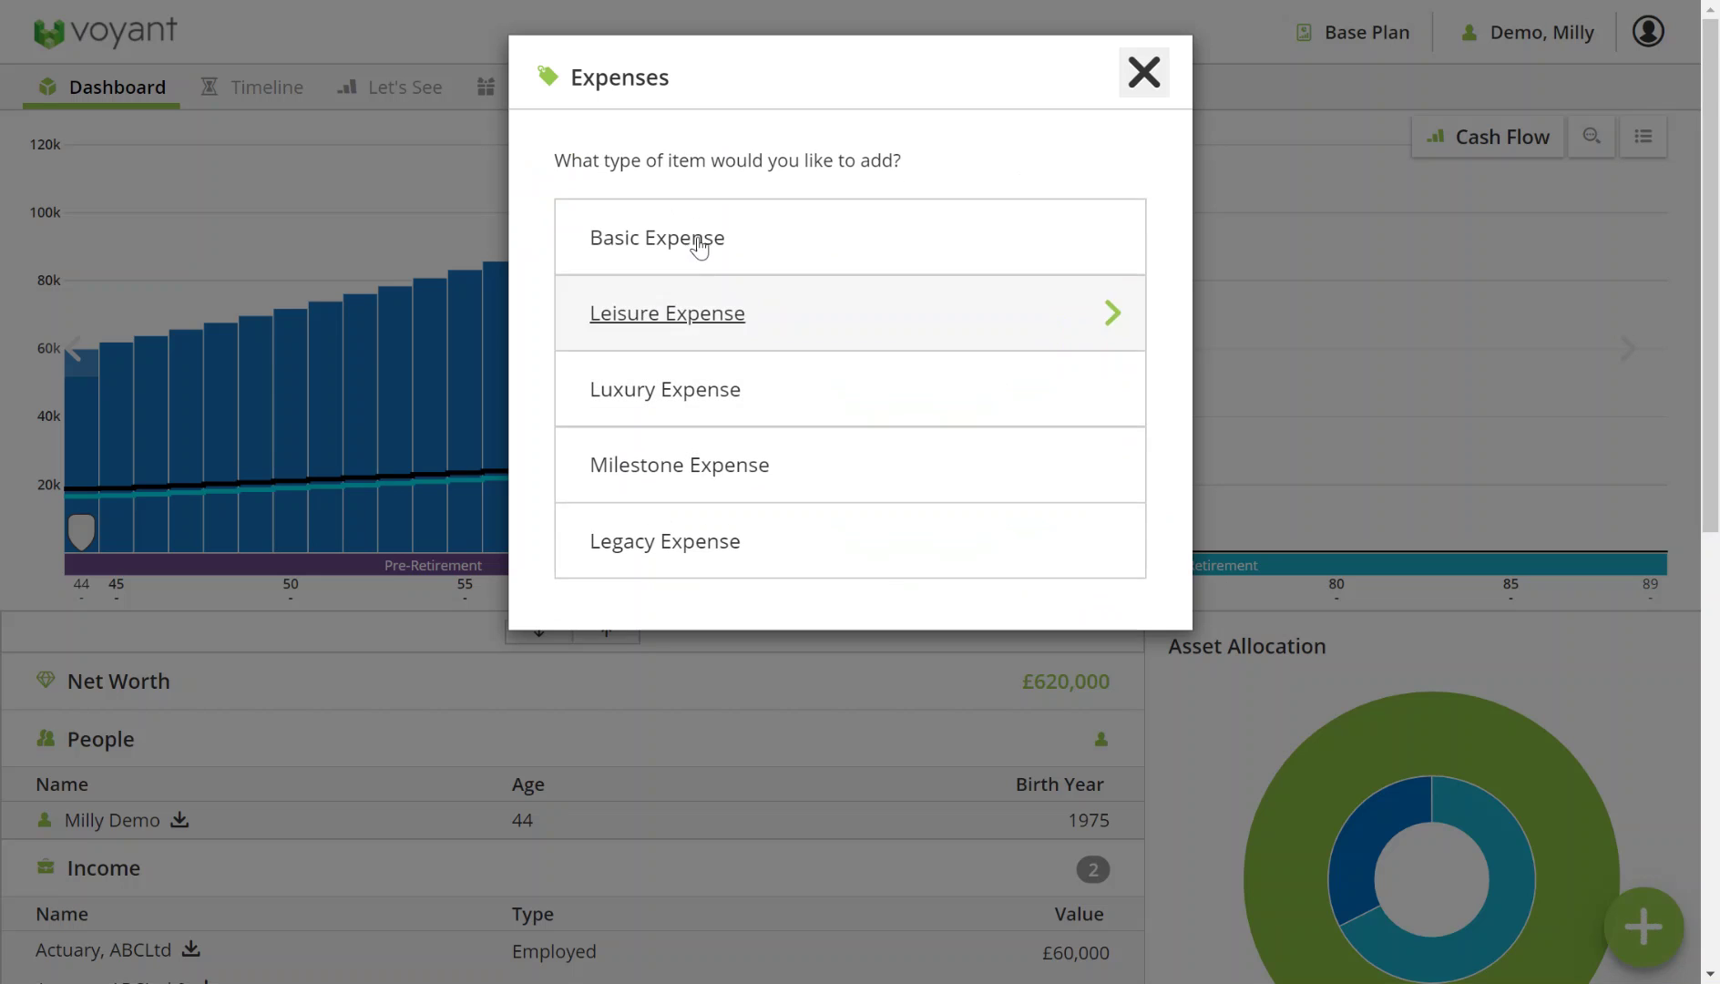
left_click(751, 238)
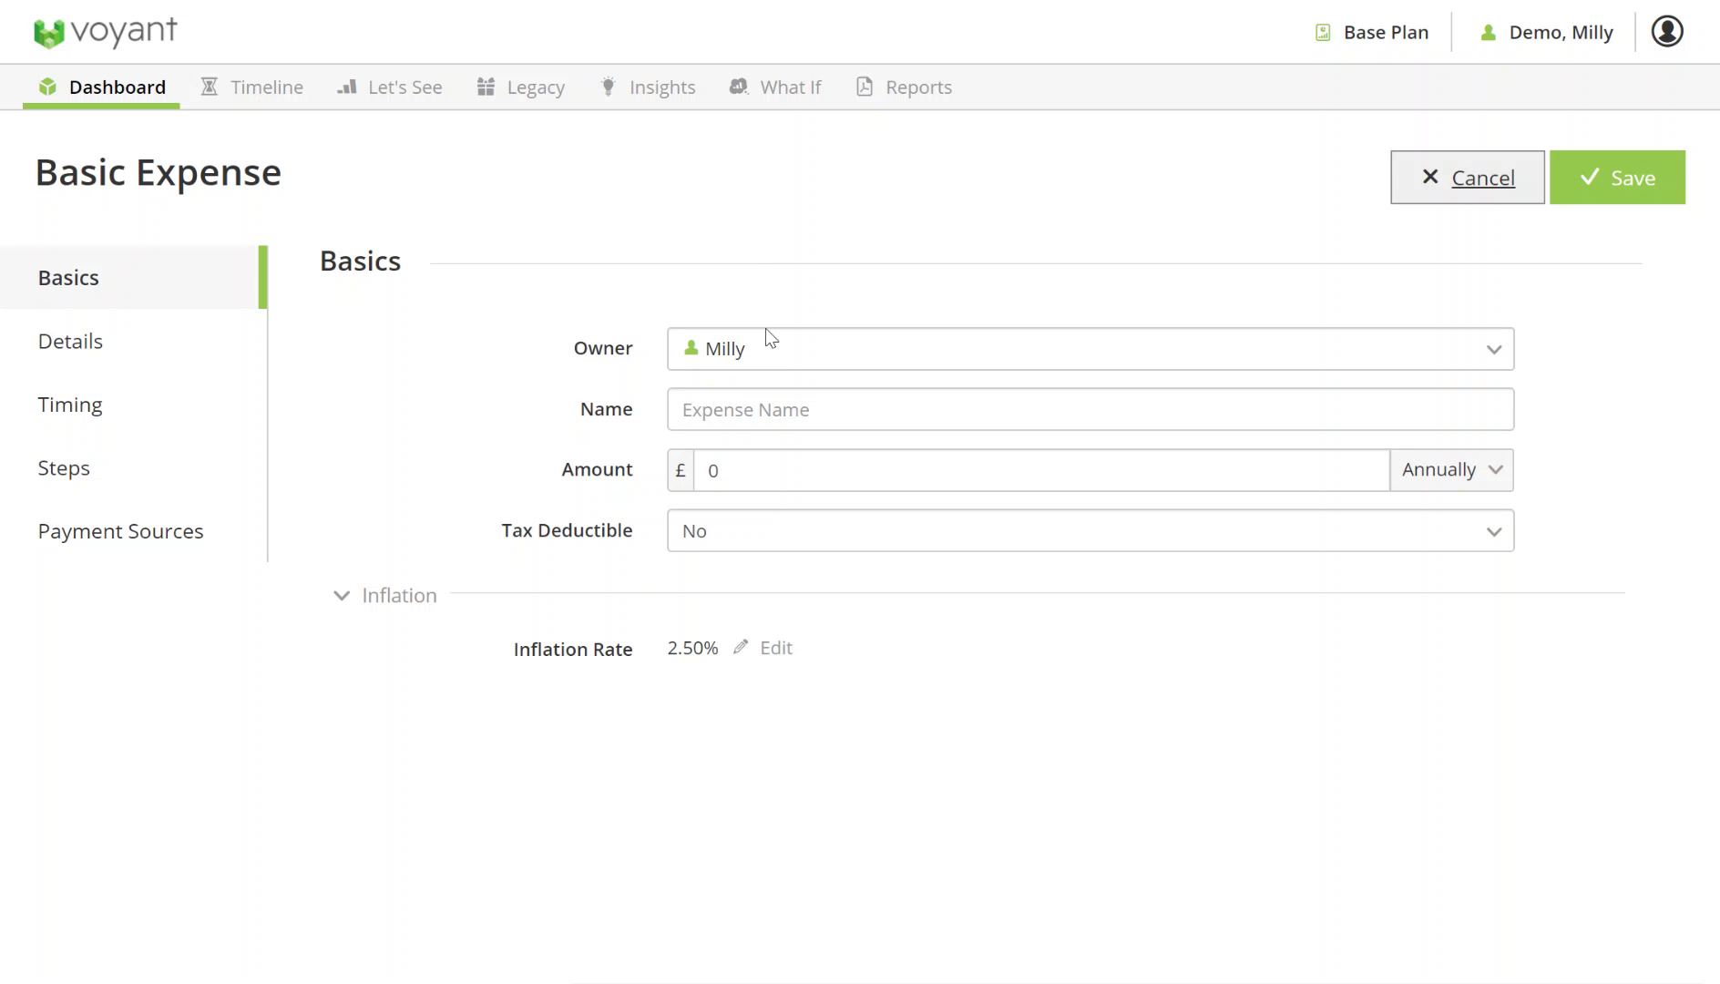
left_click(806, 412)
type("Basi")
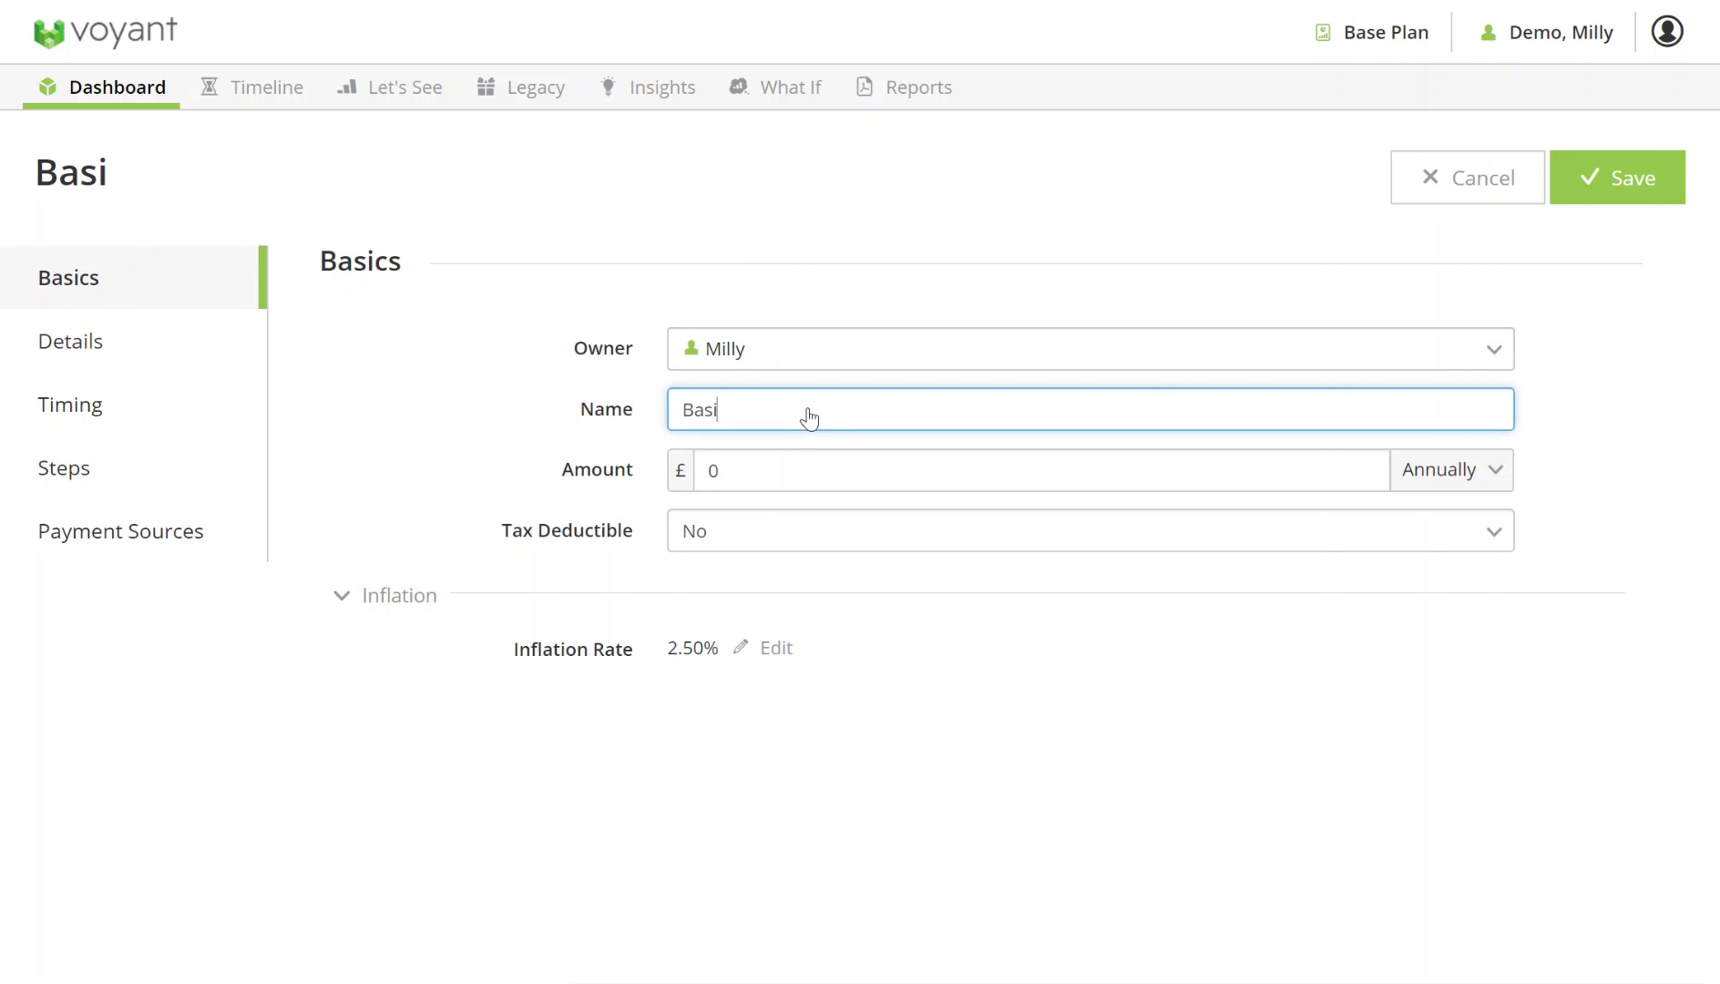
type("c living ")
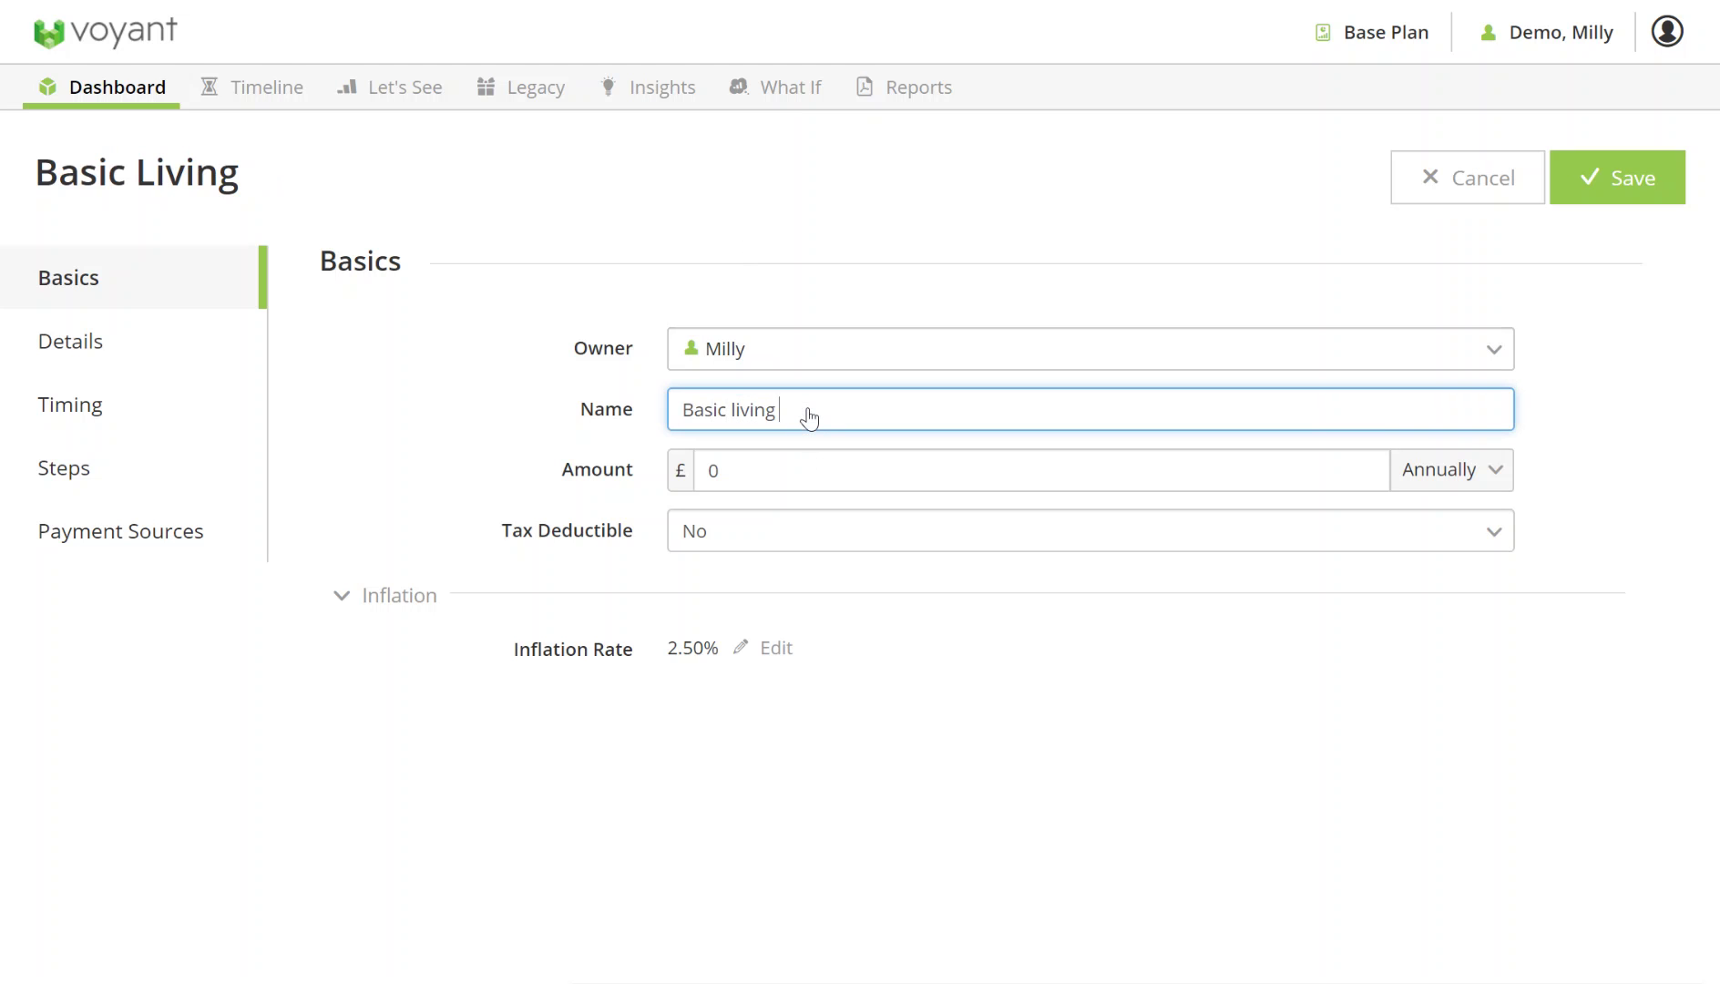
type("expense")
left_click(765, 470)
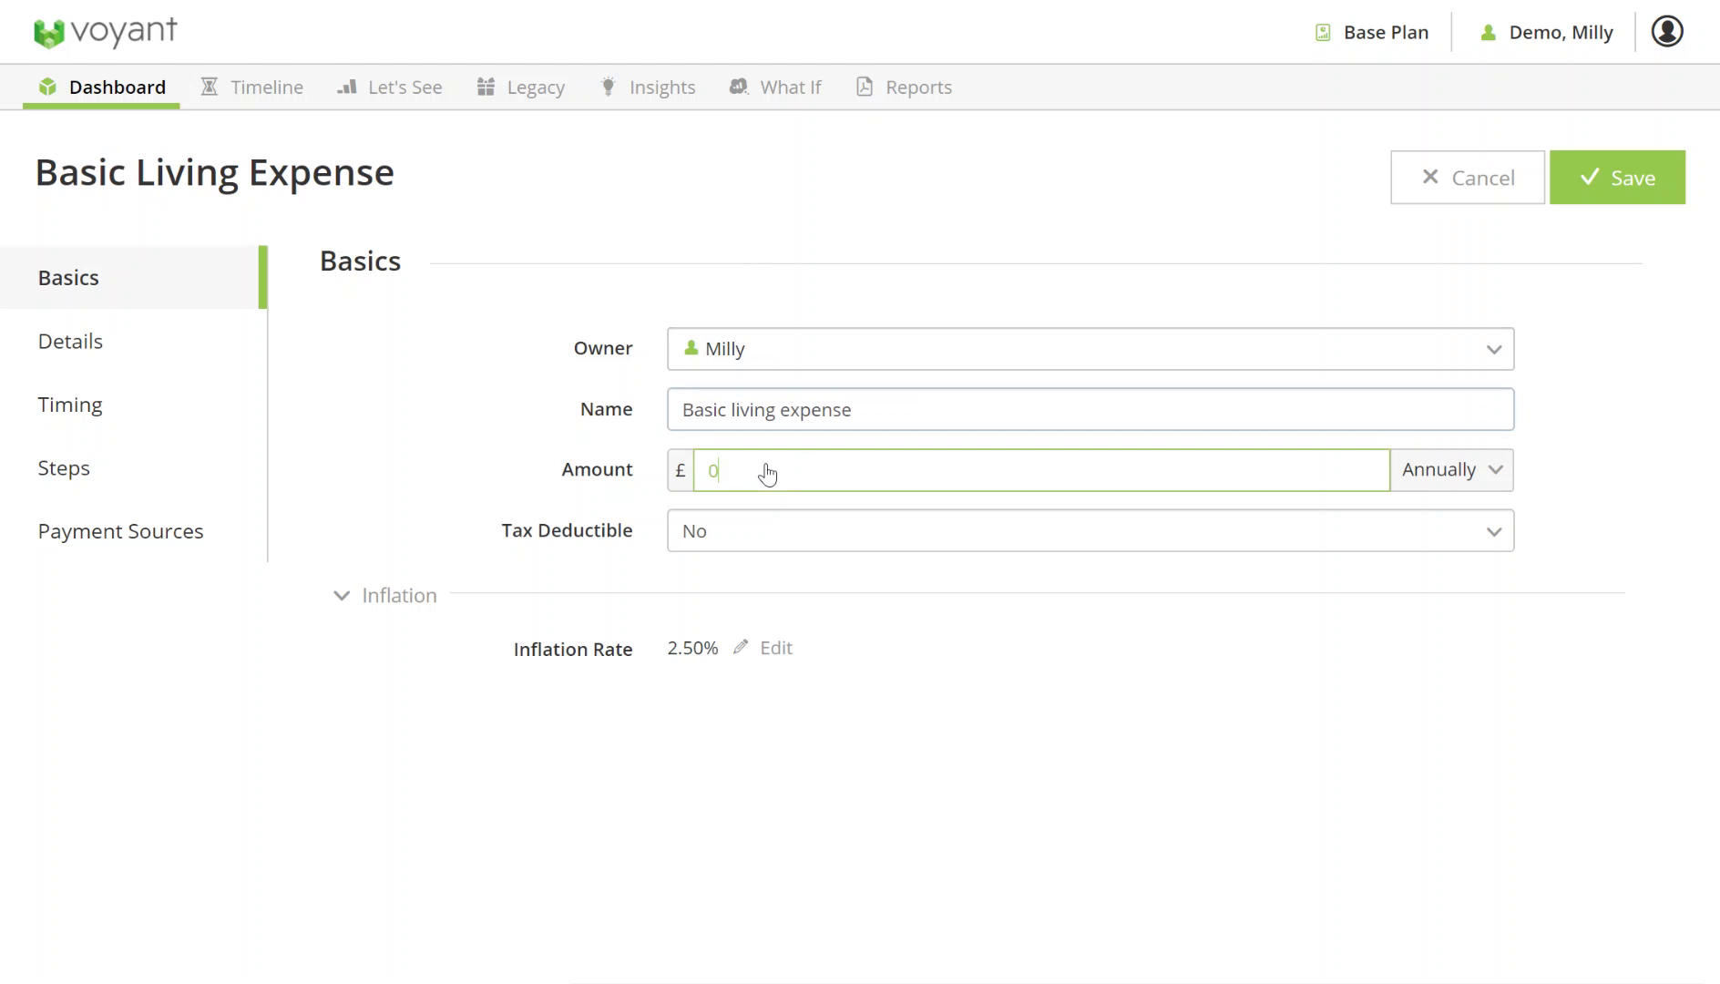
type("30,000")
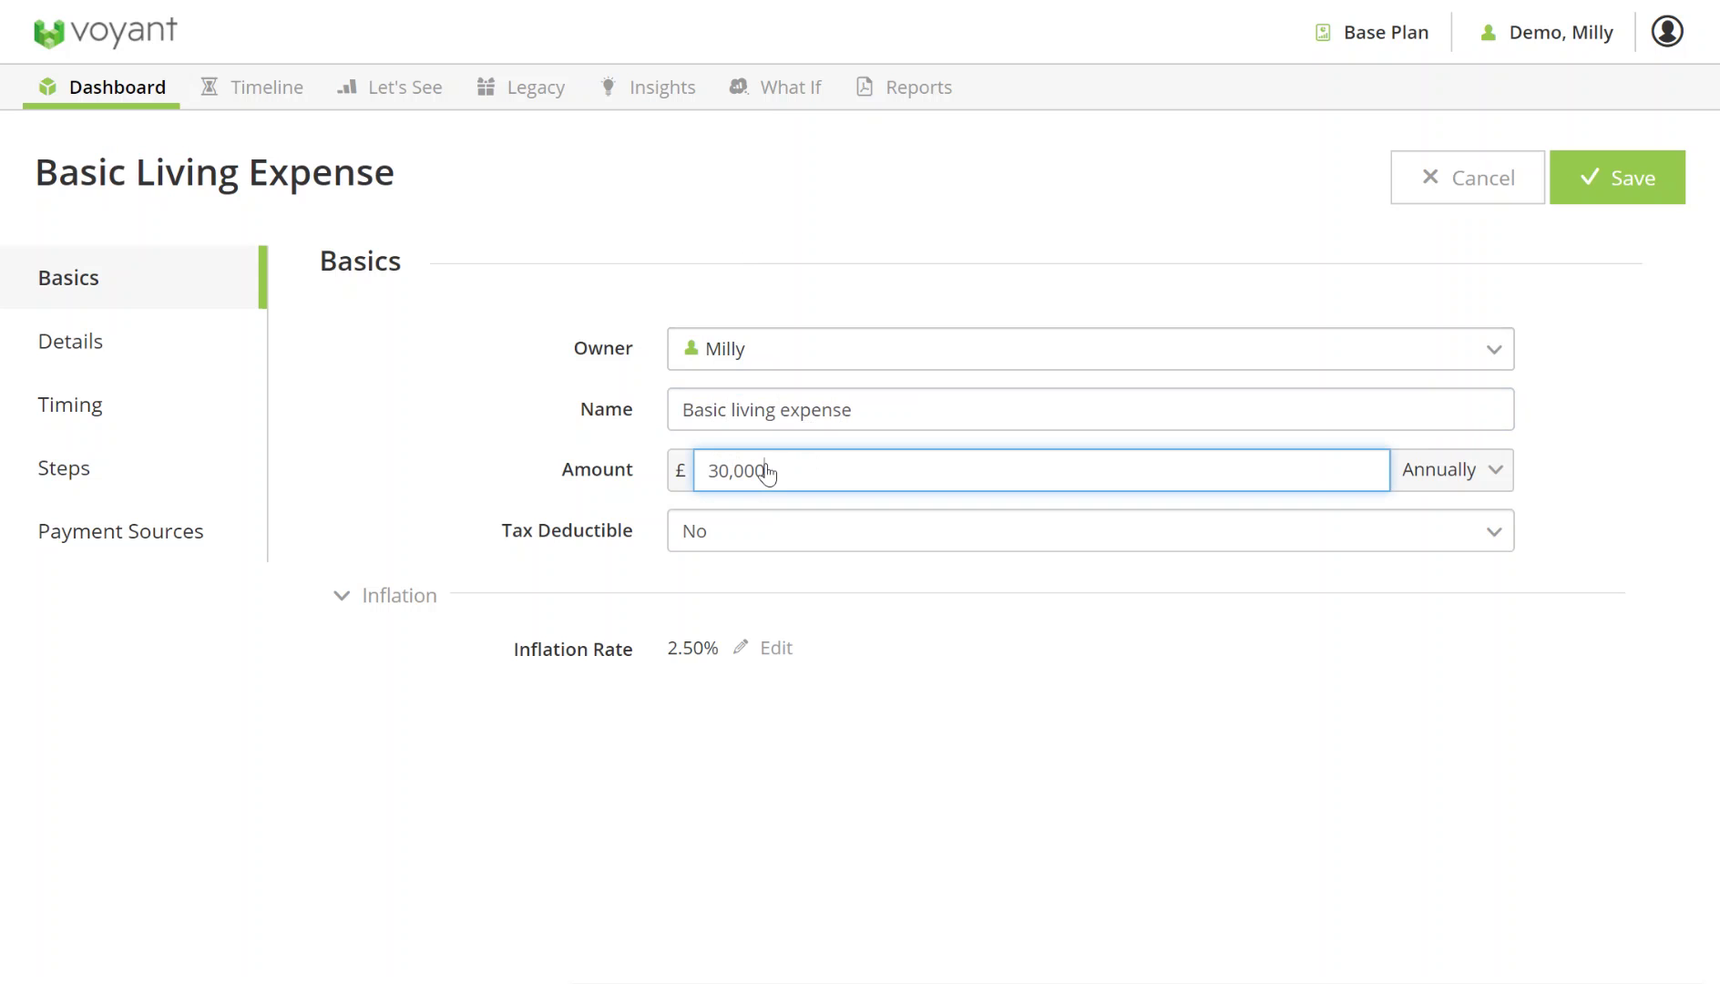
Set the expense timing to run from 2019 until the client's death at age 90.
left_click(136, 419)
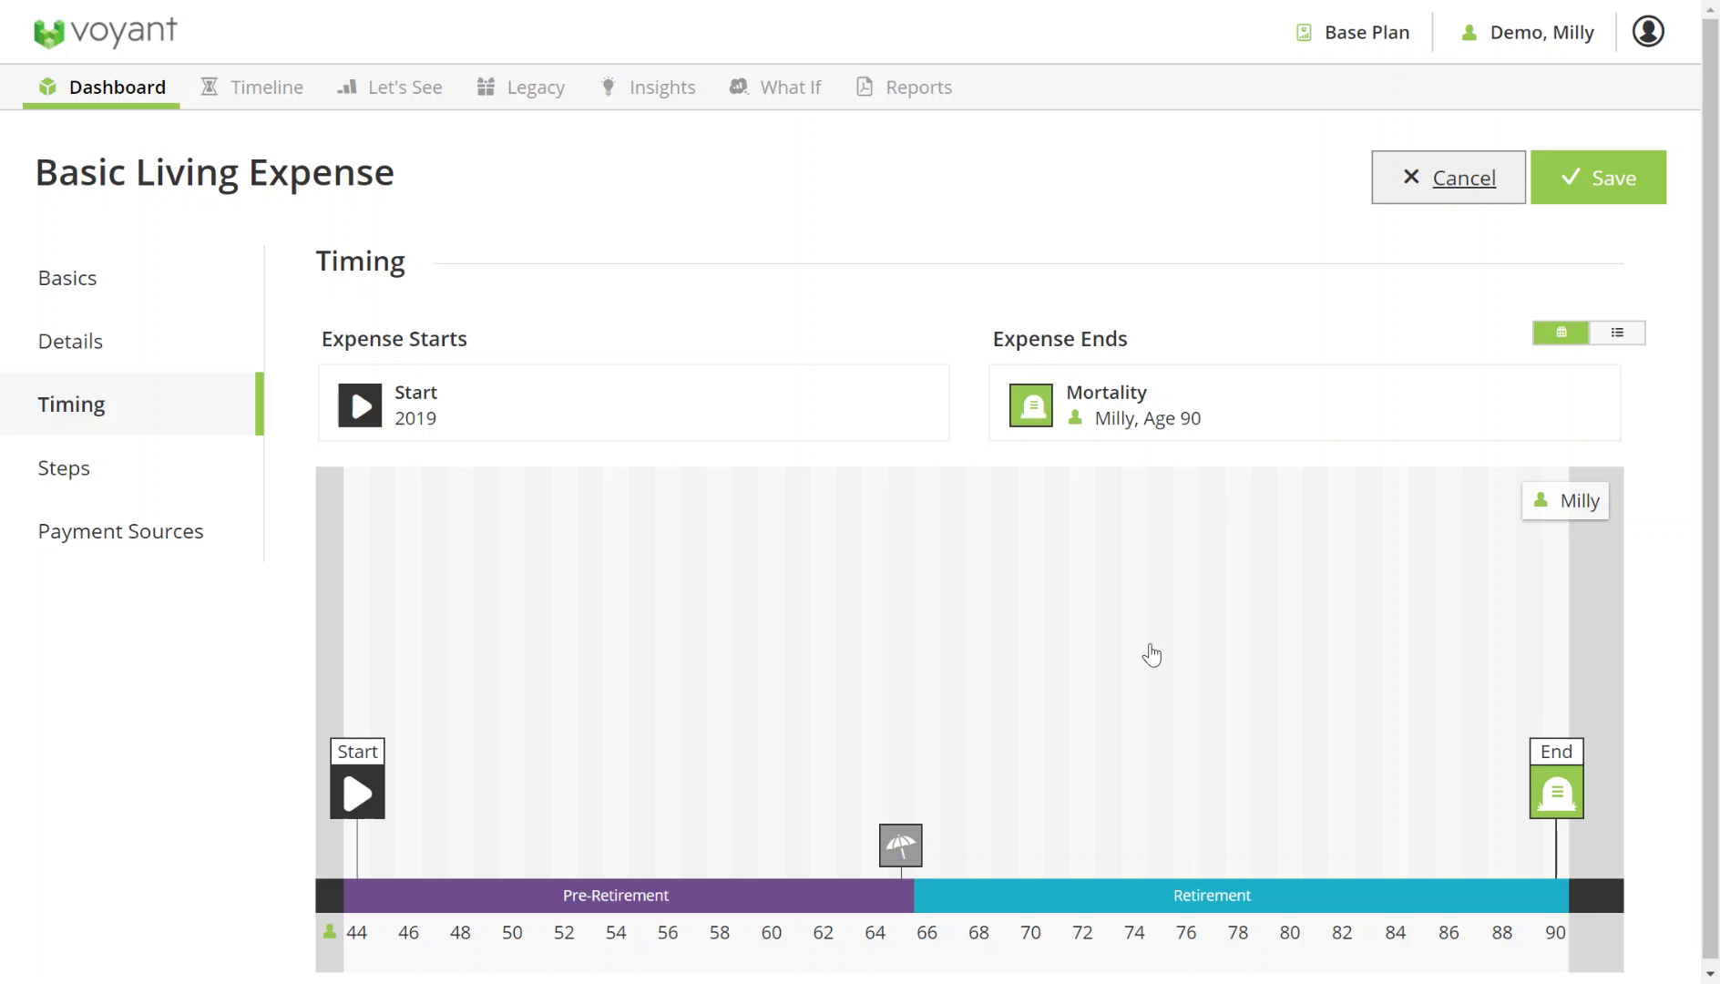
mouse_move(911, 849)
left_click_drag(911, 849, 1091, 392)
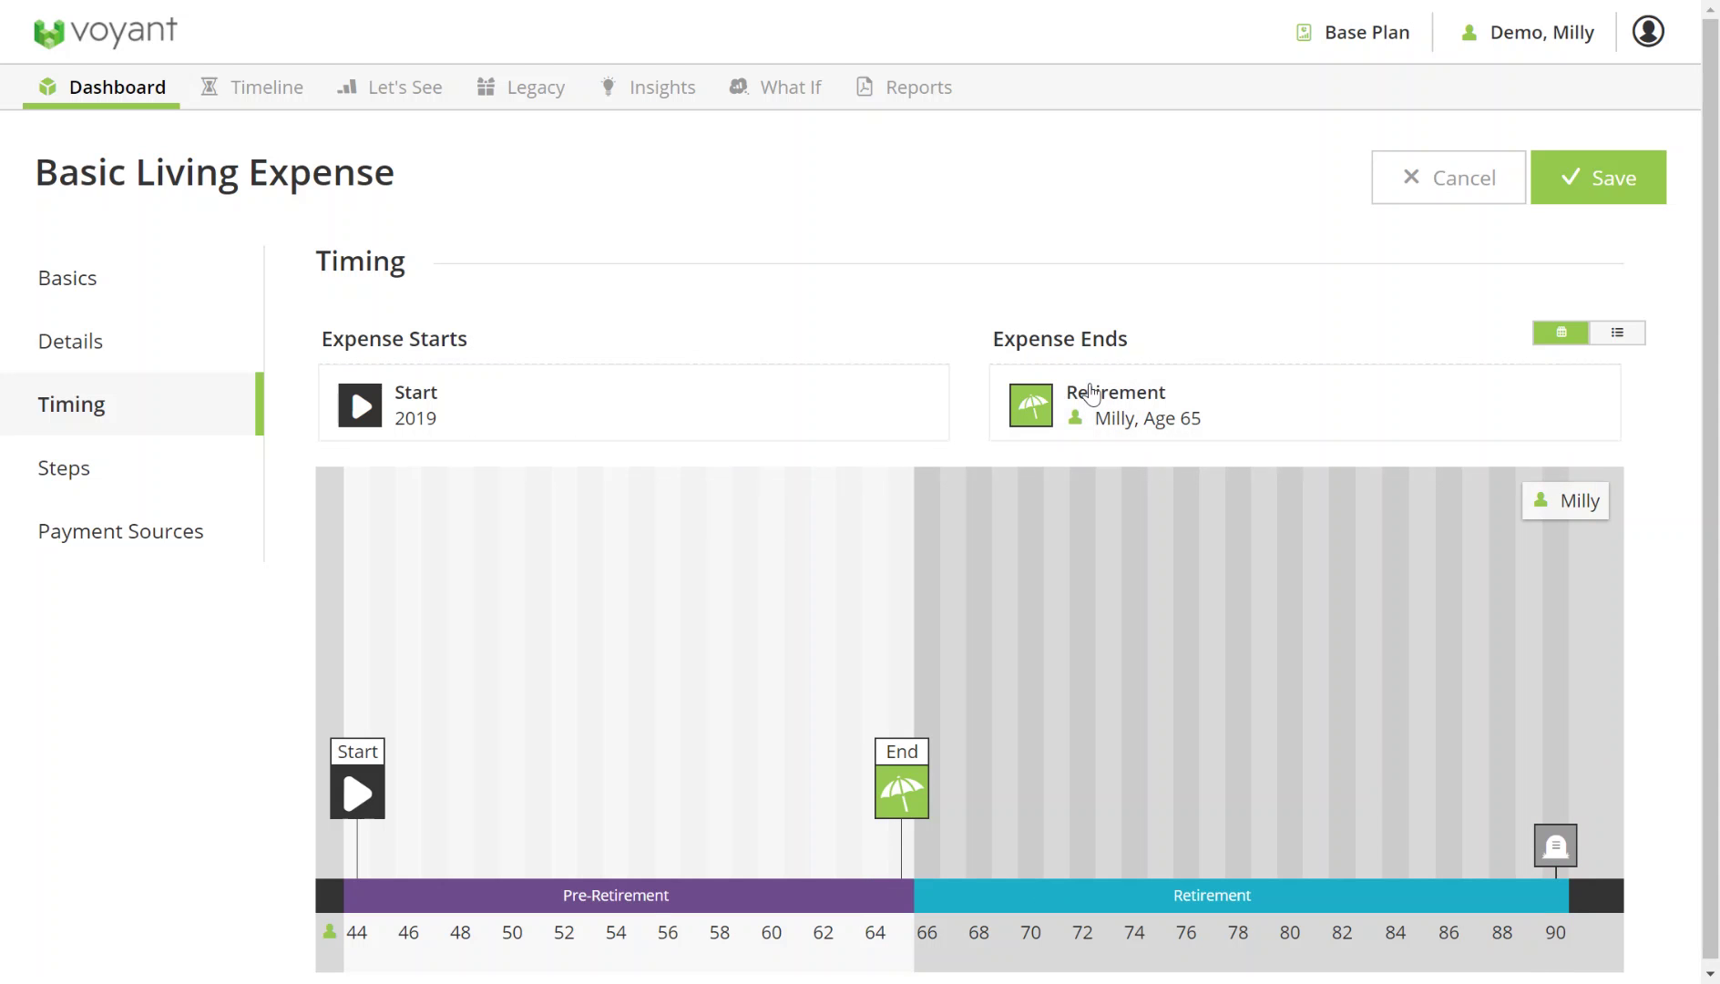
mouse_move(1559, 852)
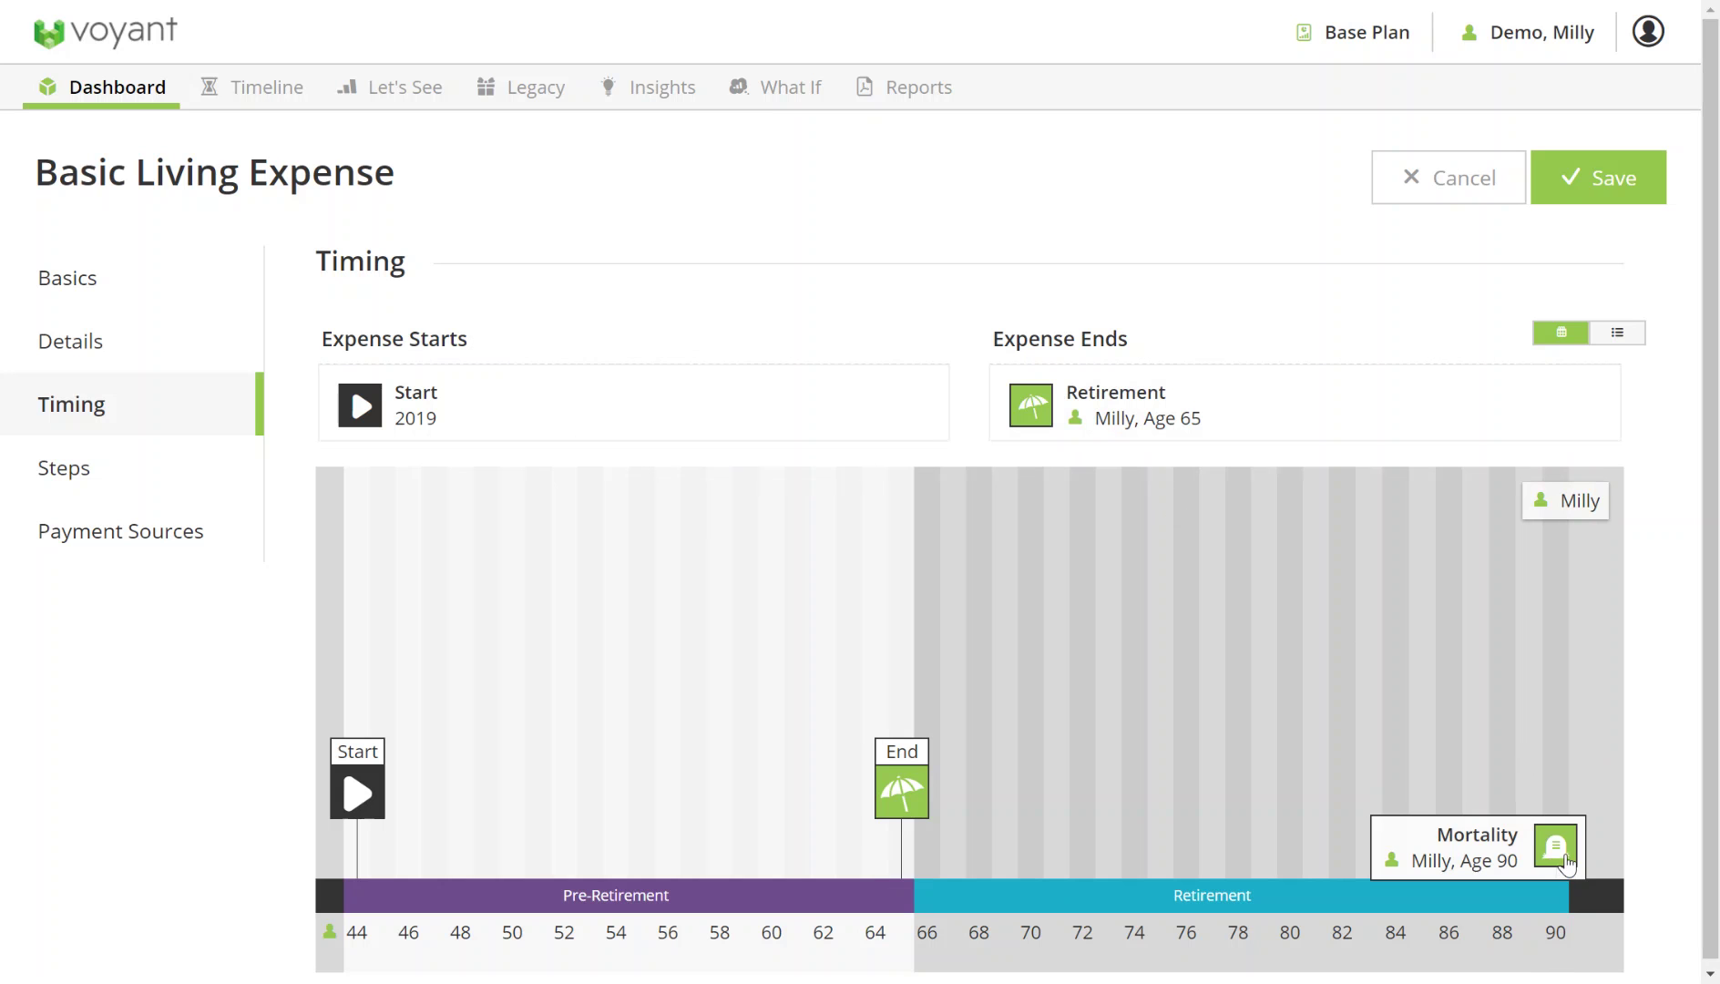
left_click(1563, 852)
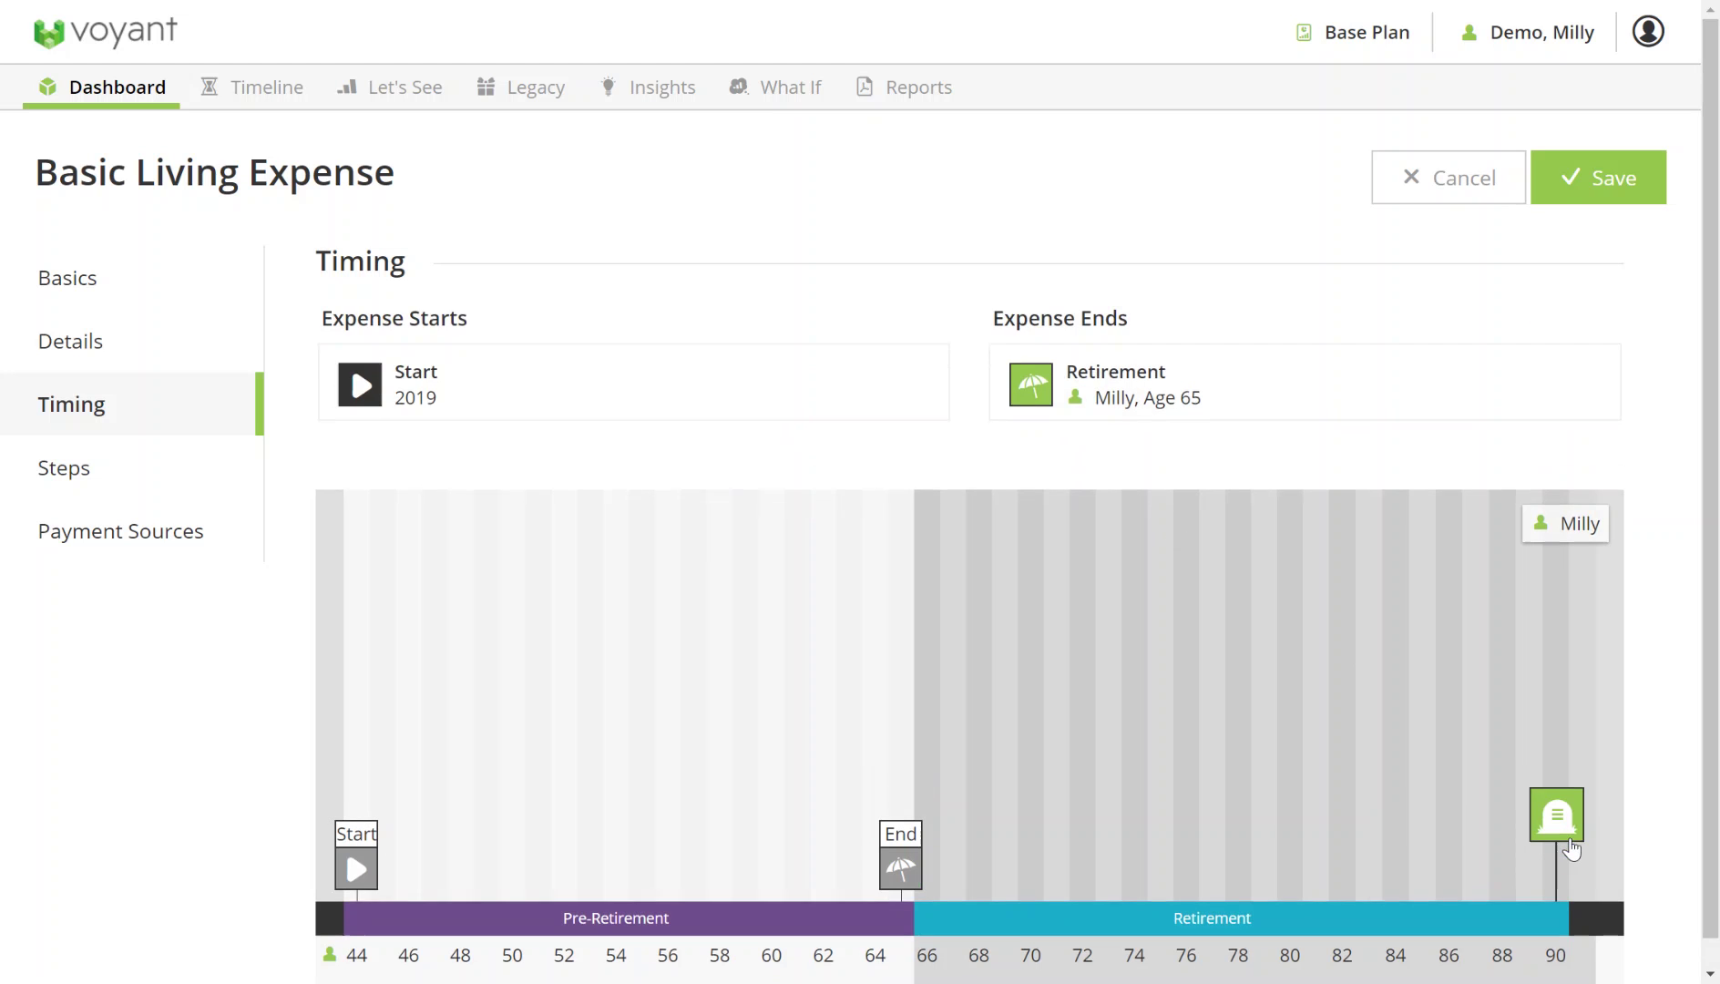
left_click(1299, 438)
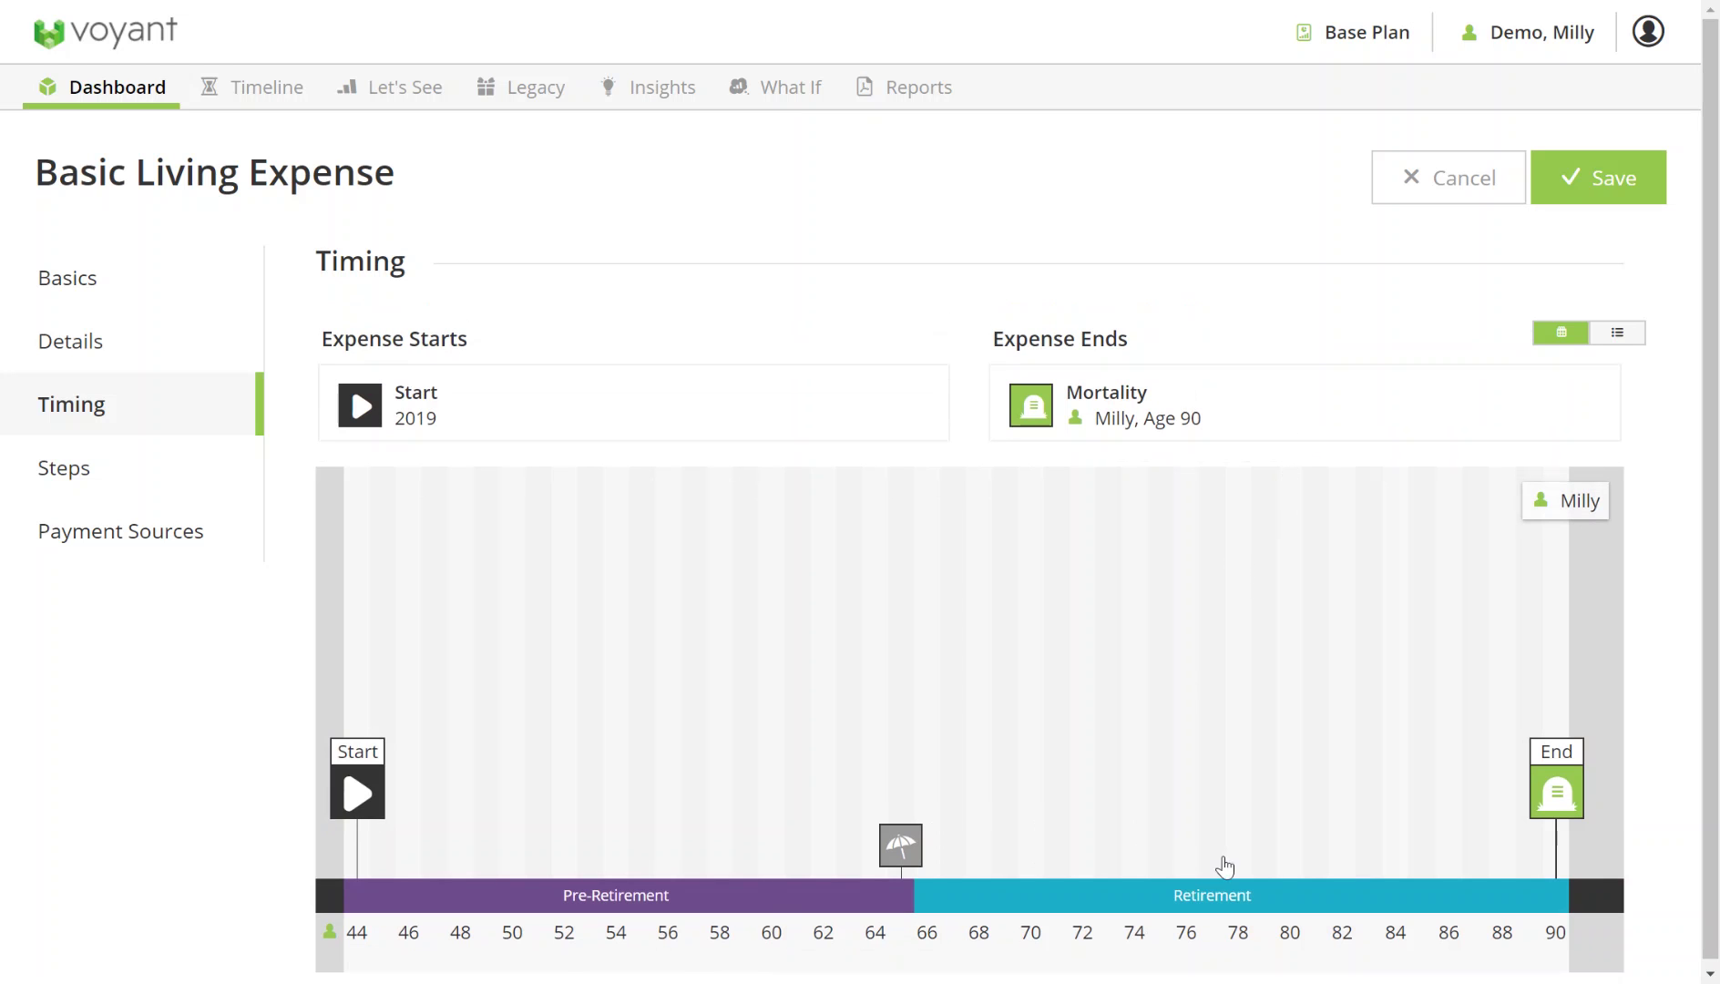
left_click(1099, 819)
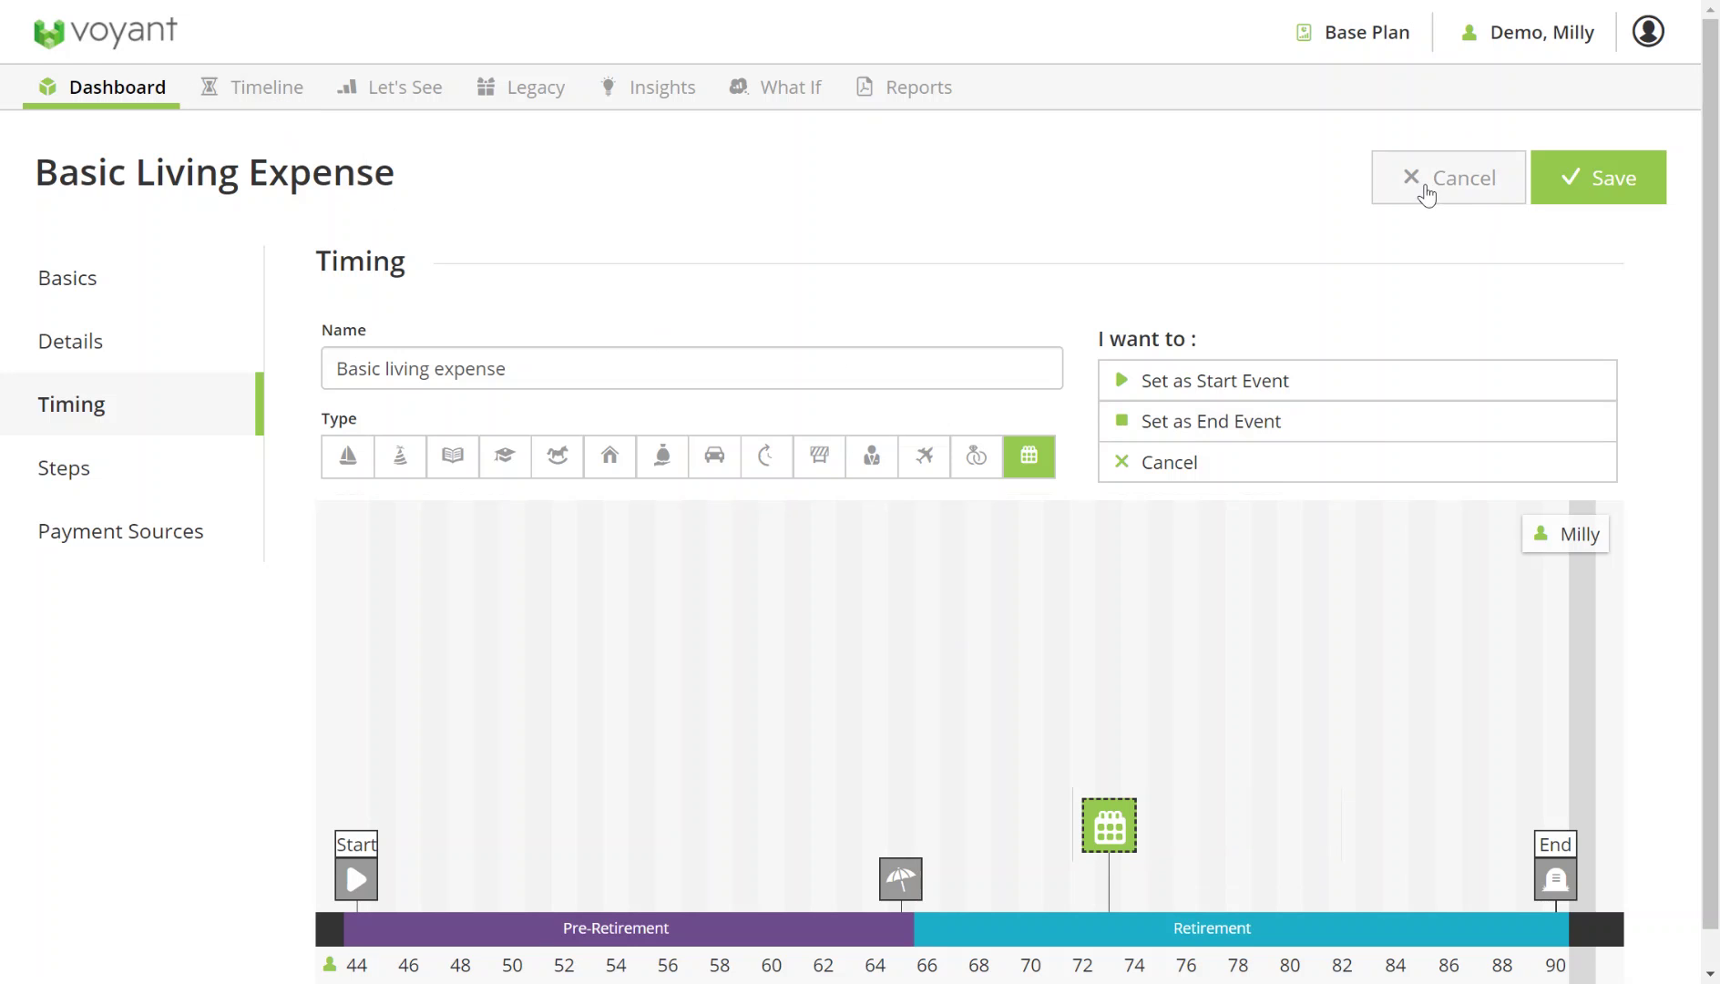
Cancel the stray age-73 event and save the basic living expense.
left_click(1202, 472)
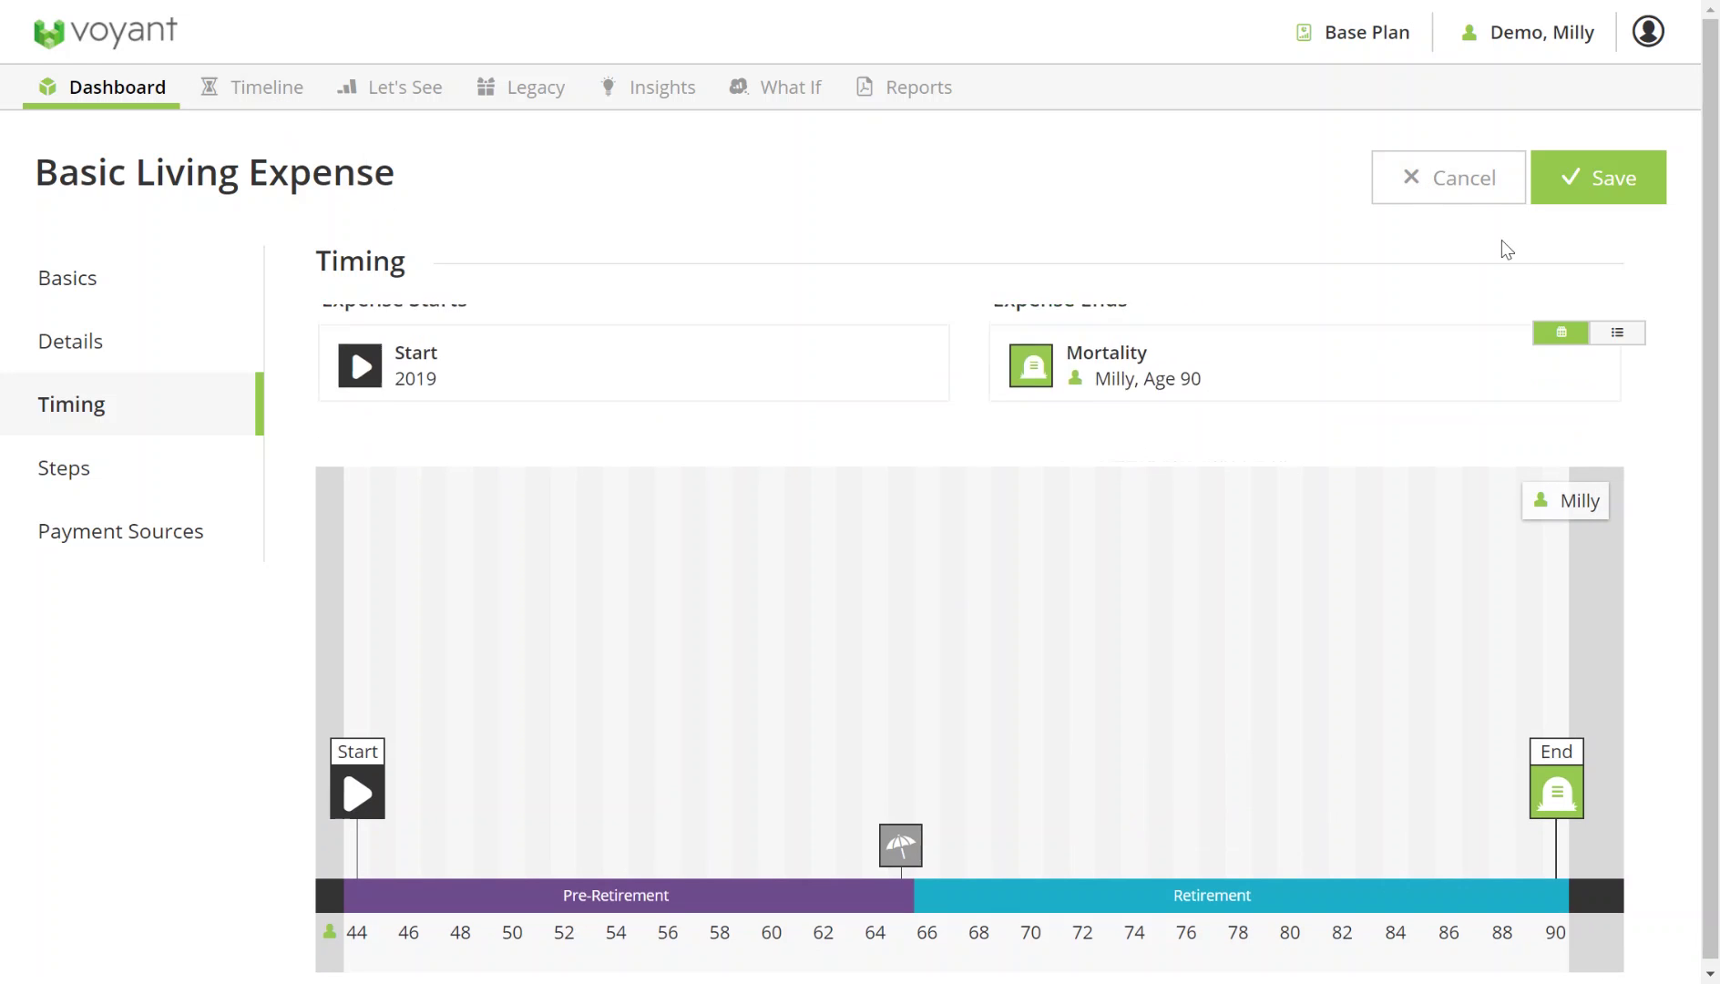
left_click(1537, 191)
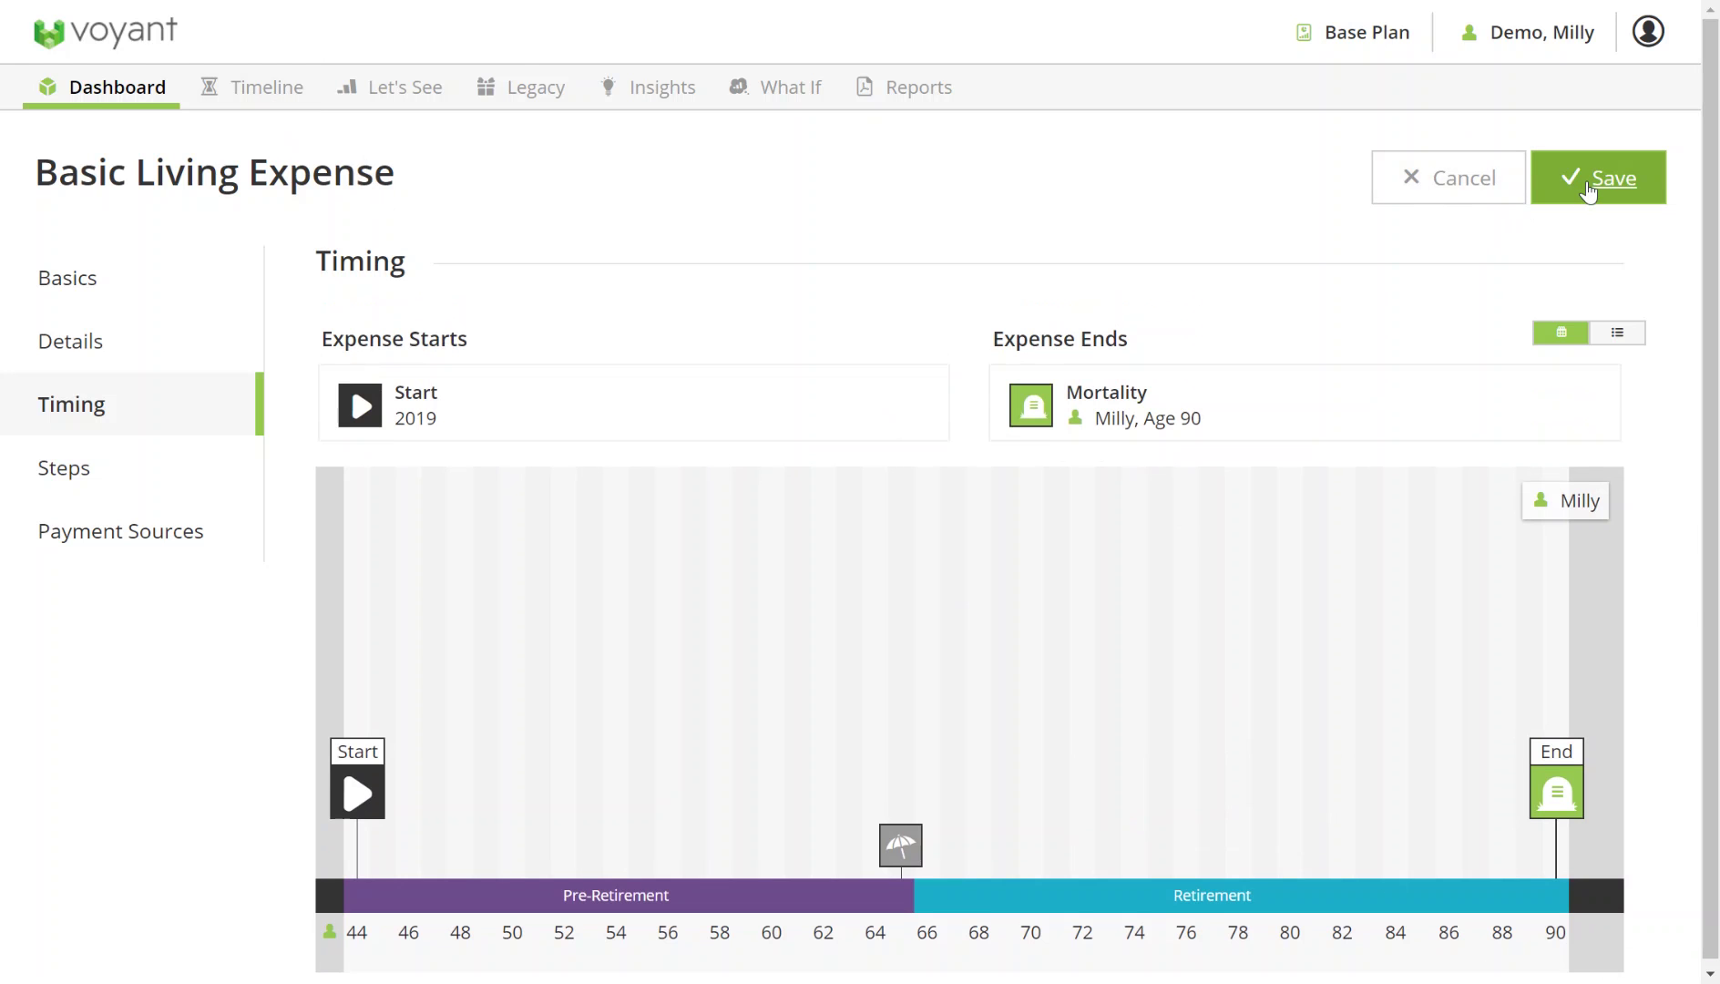
scroll(856, 568, "down", 10)
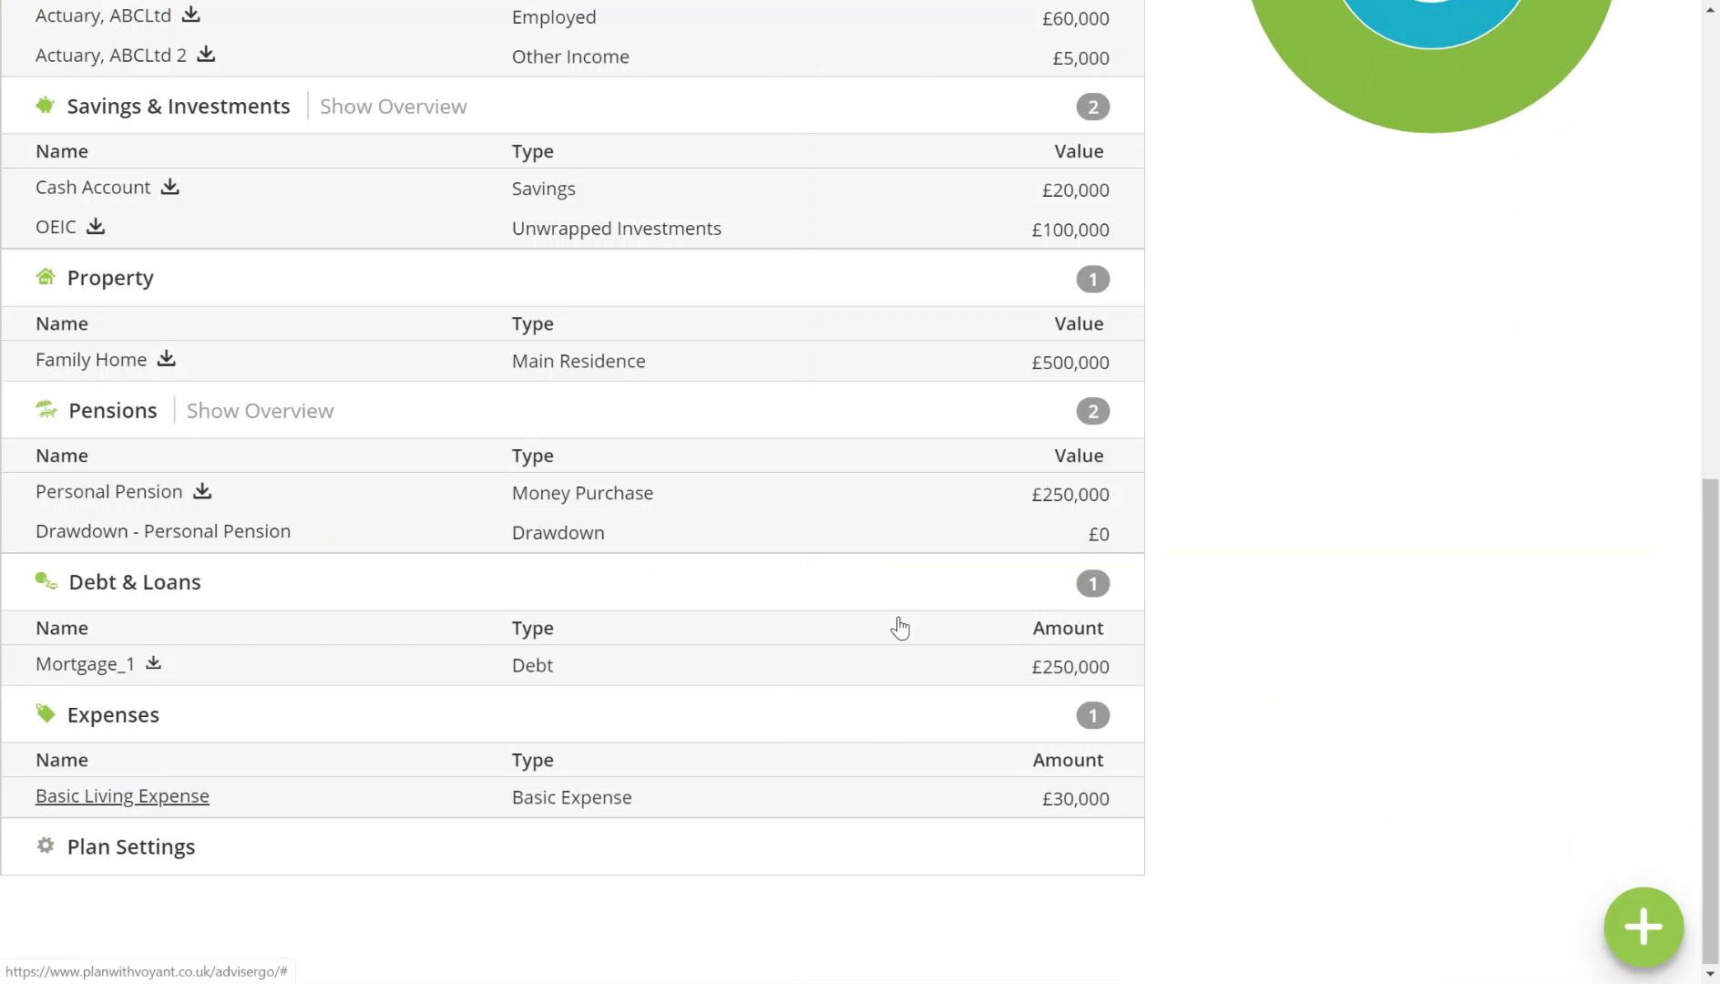
Show the Detailed Cash Flow chart at full size in the Let's See view.
scroll(854, 742, "up", 10)
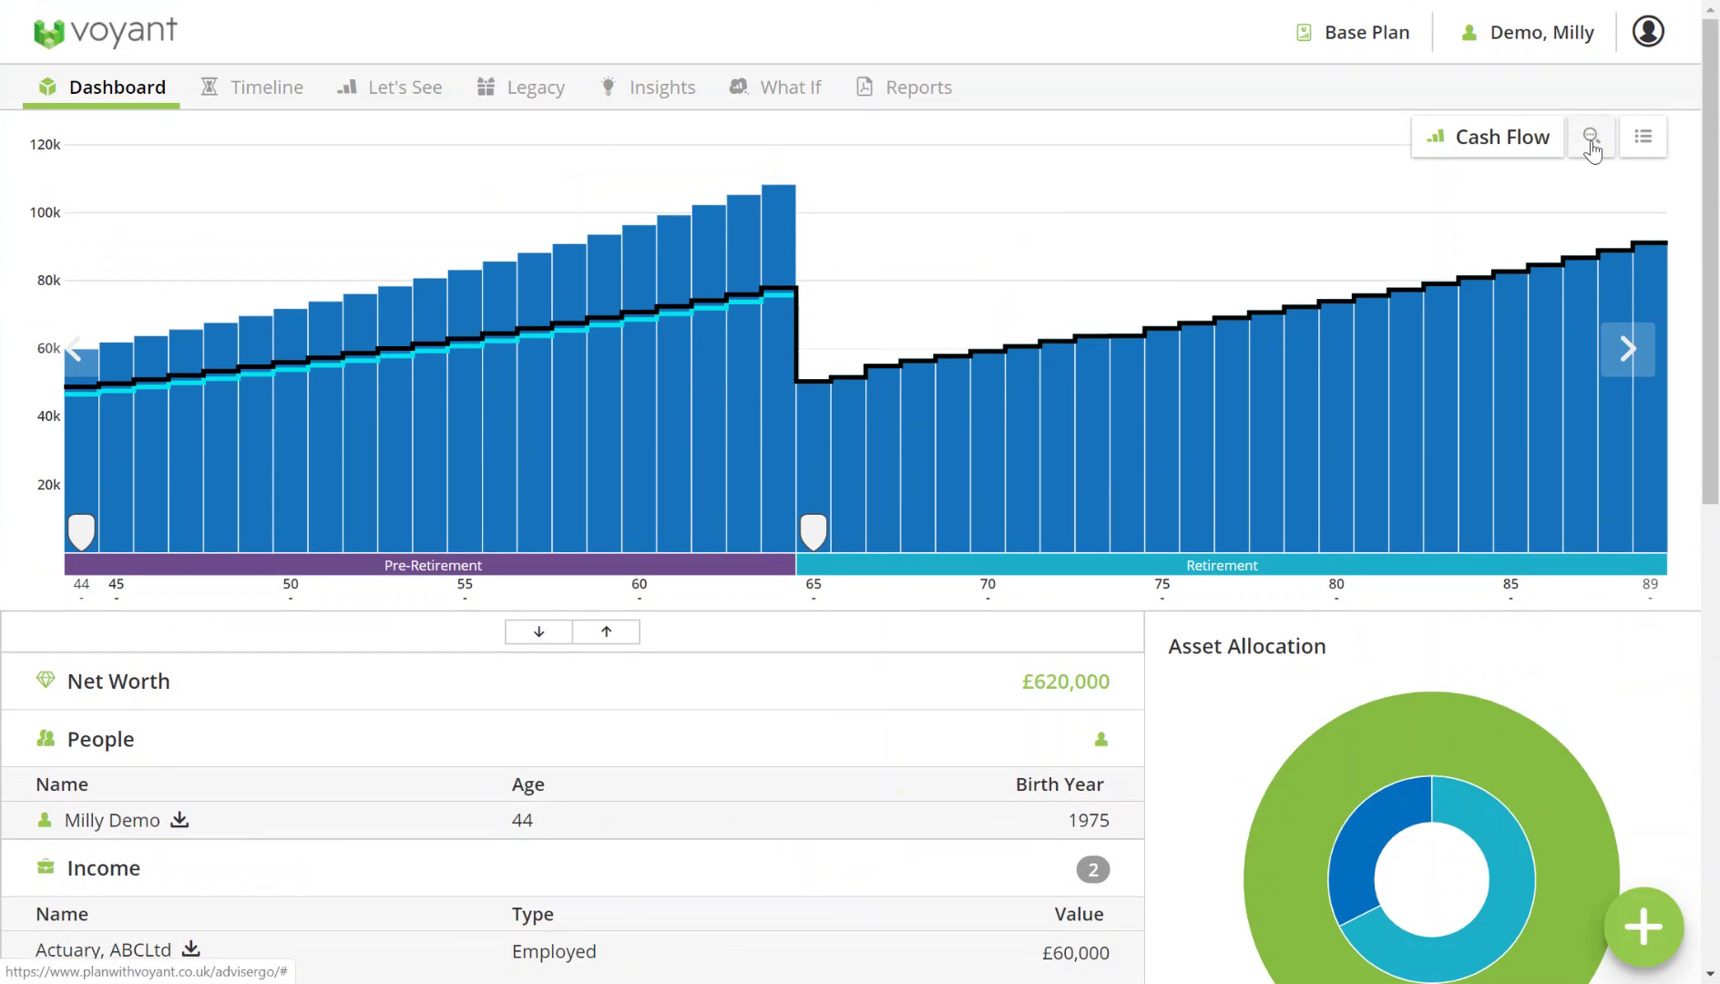
left_click(1590, 149)
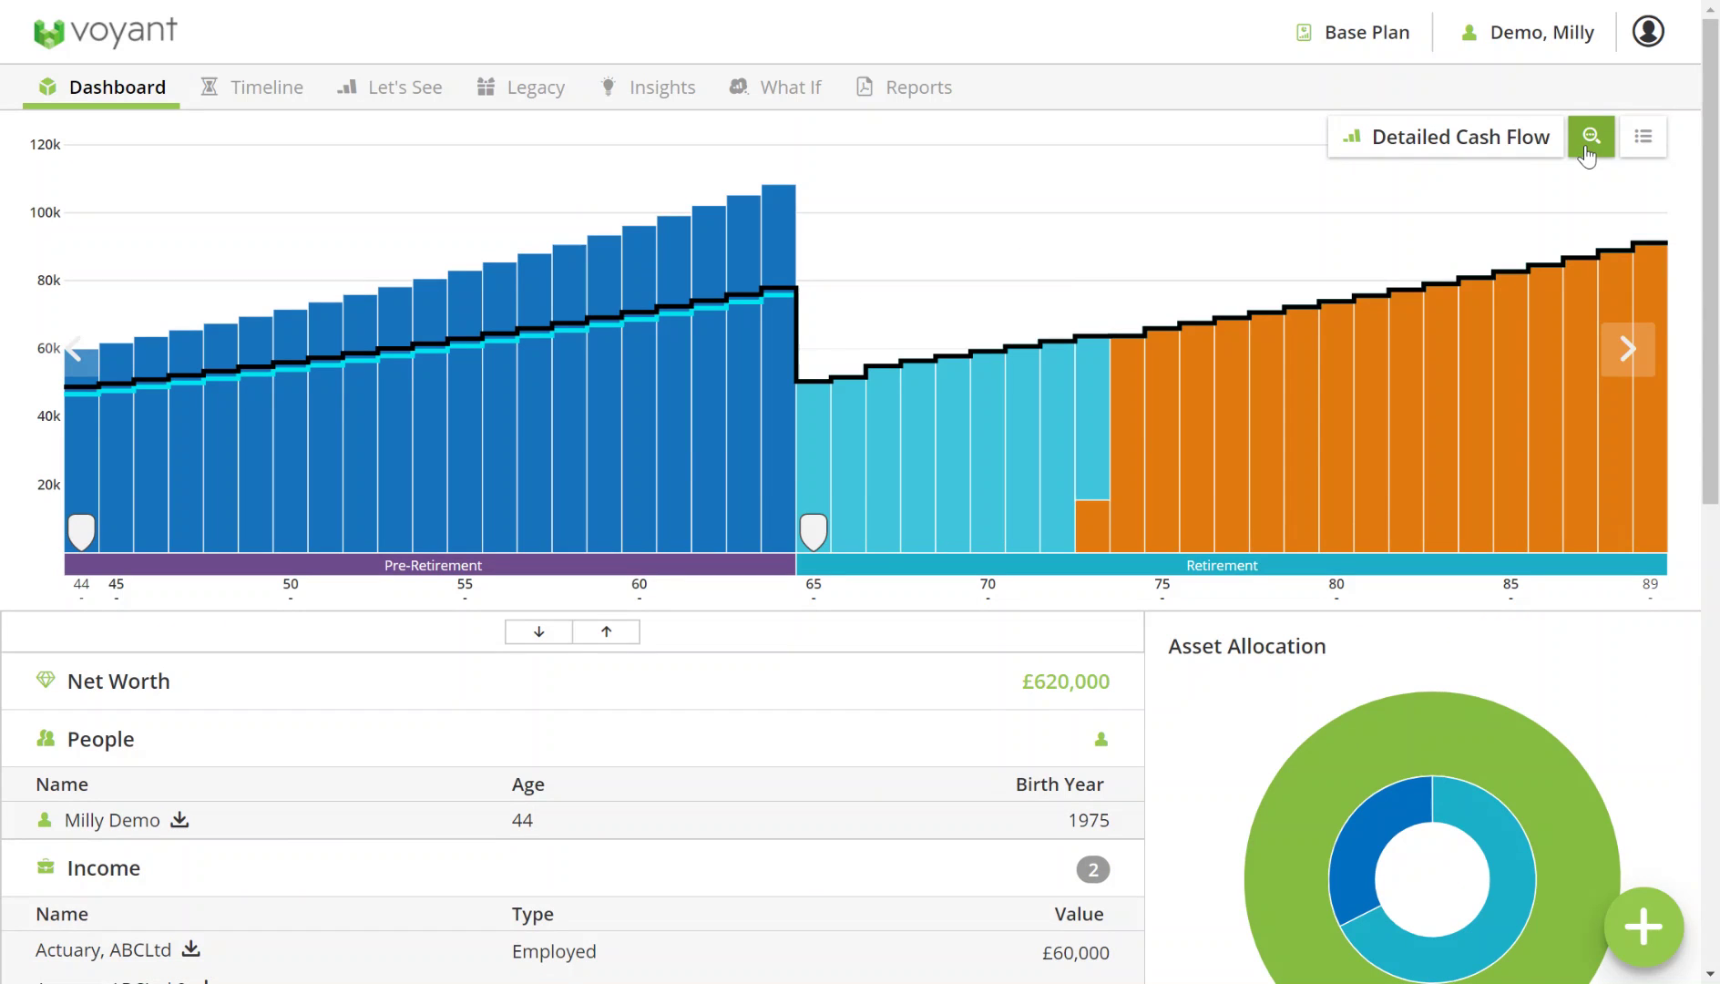
left_click(380, 98)
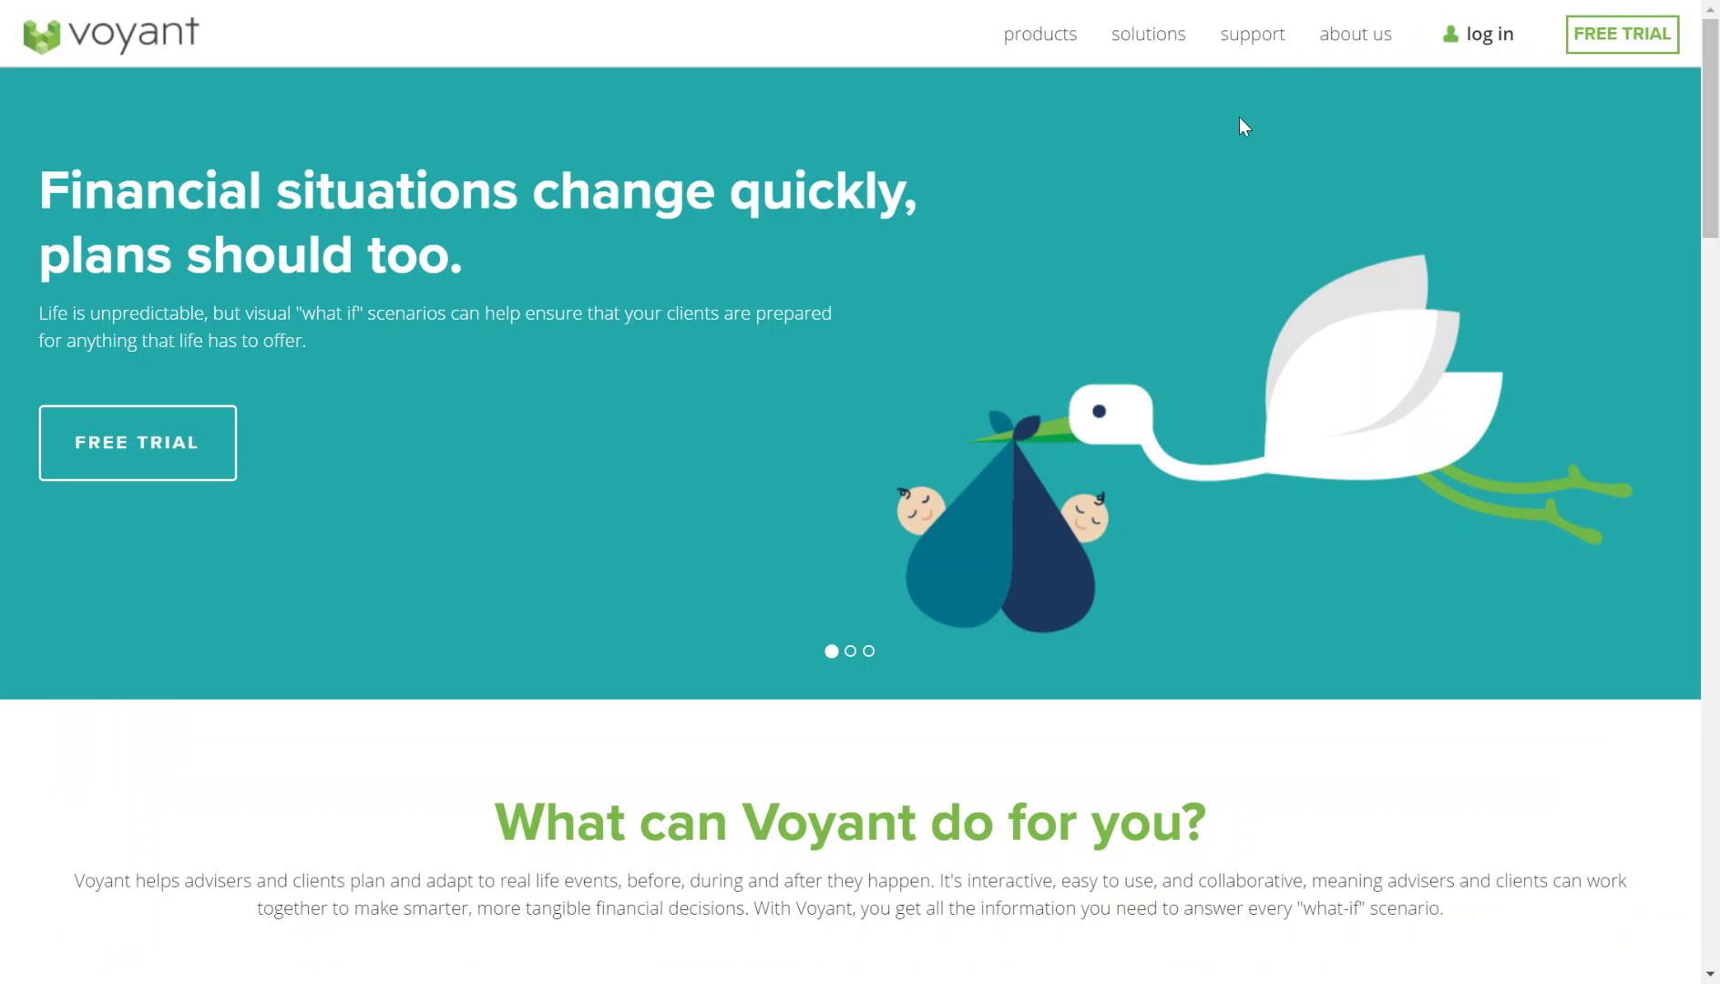
Open the Webinars page from the Voyant support menu.
mouse_move(1259, 37)
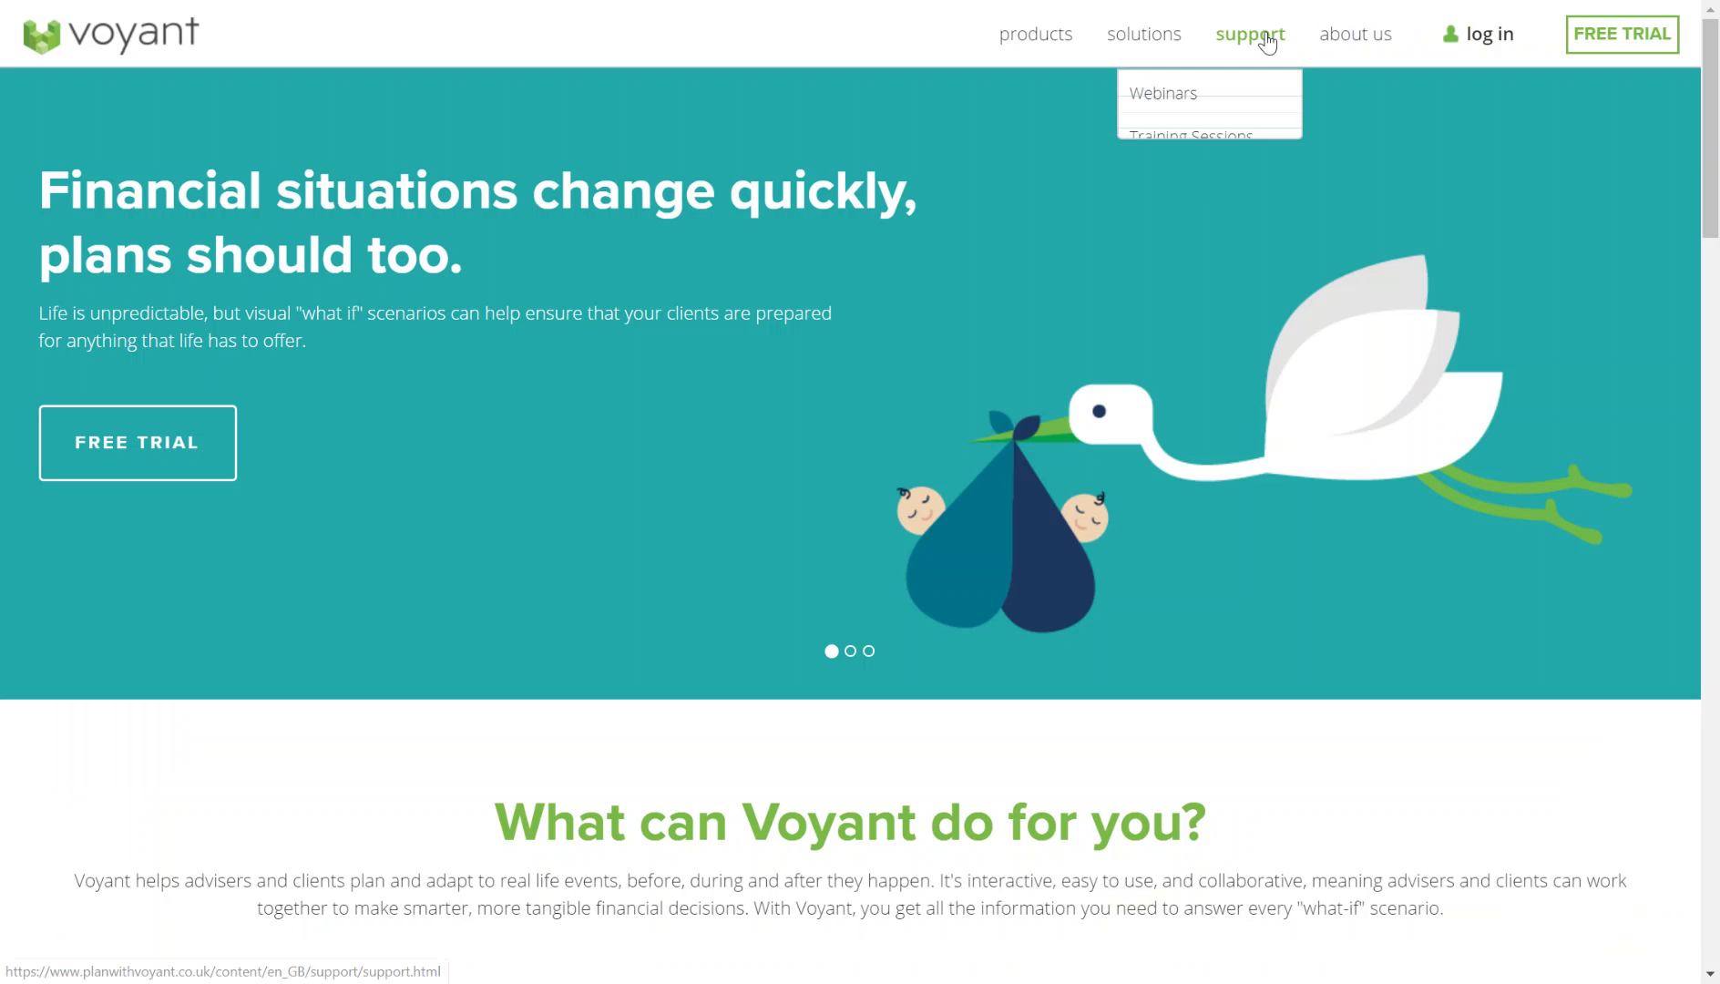
left_click(1191, 106)
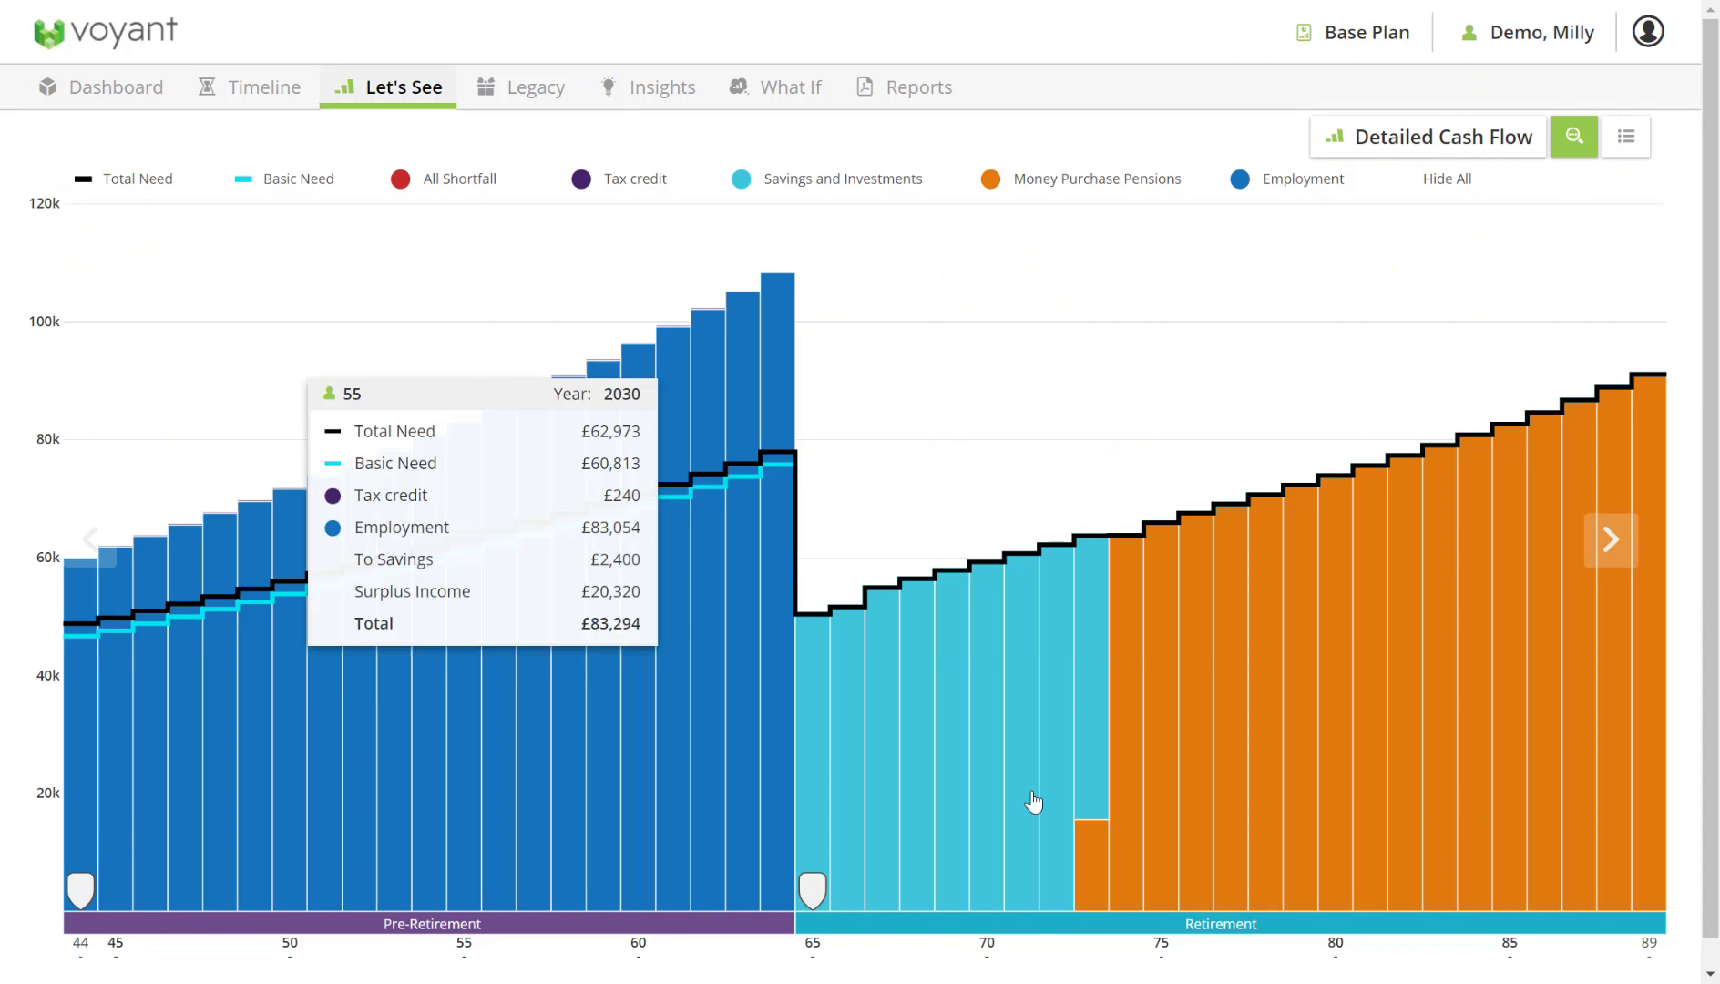
mouse_move(1036, 794)
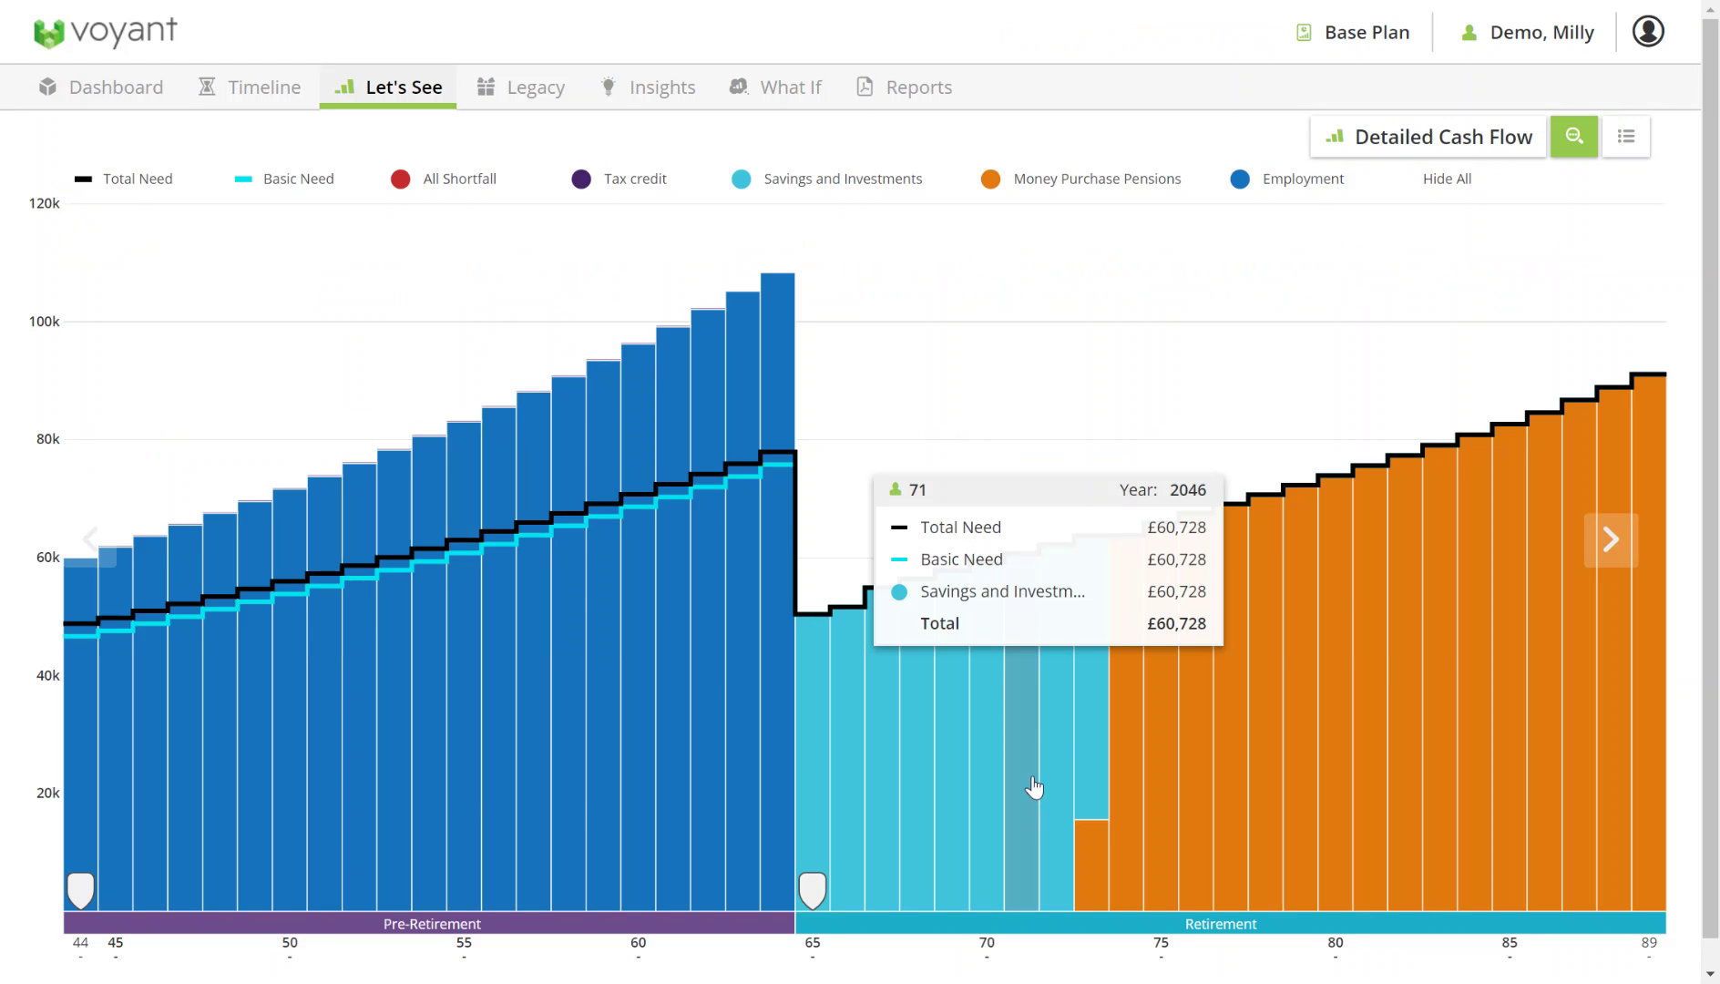
Return to the home client list, open the couple's Base Plan, and expand all summary sections.
left_click(1647, 35)
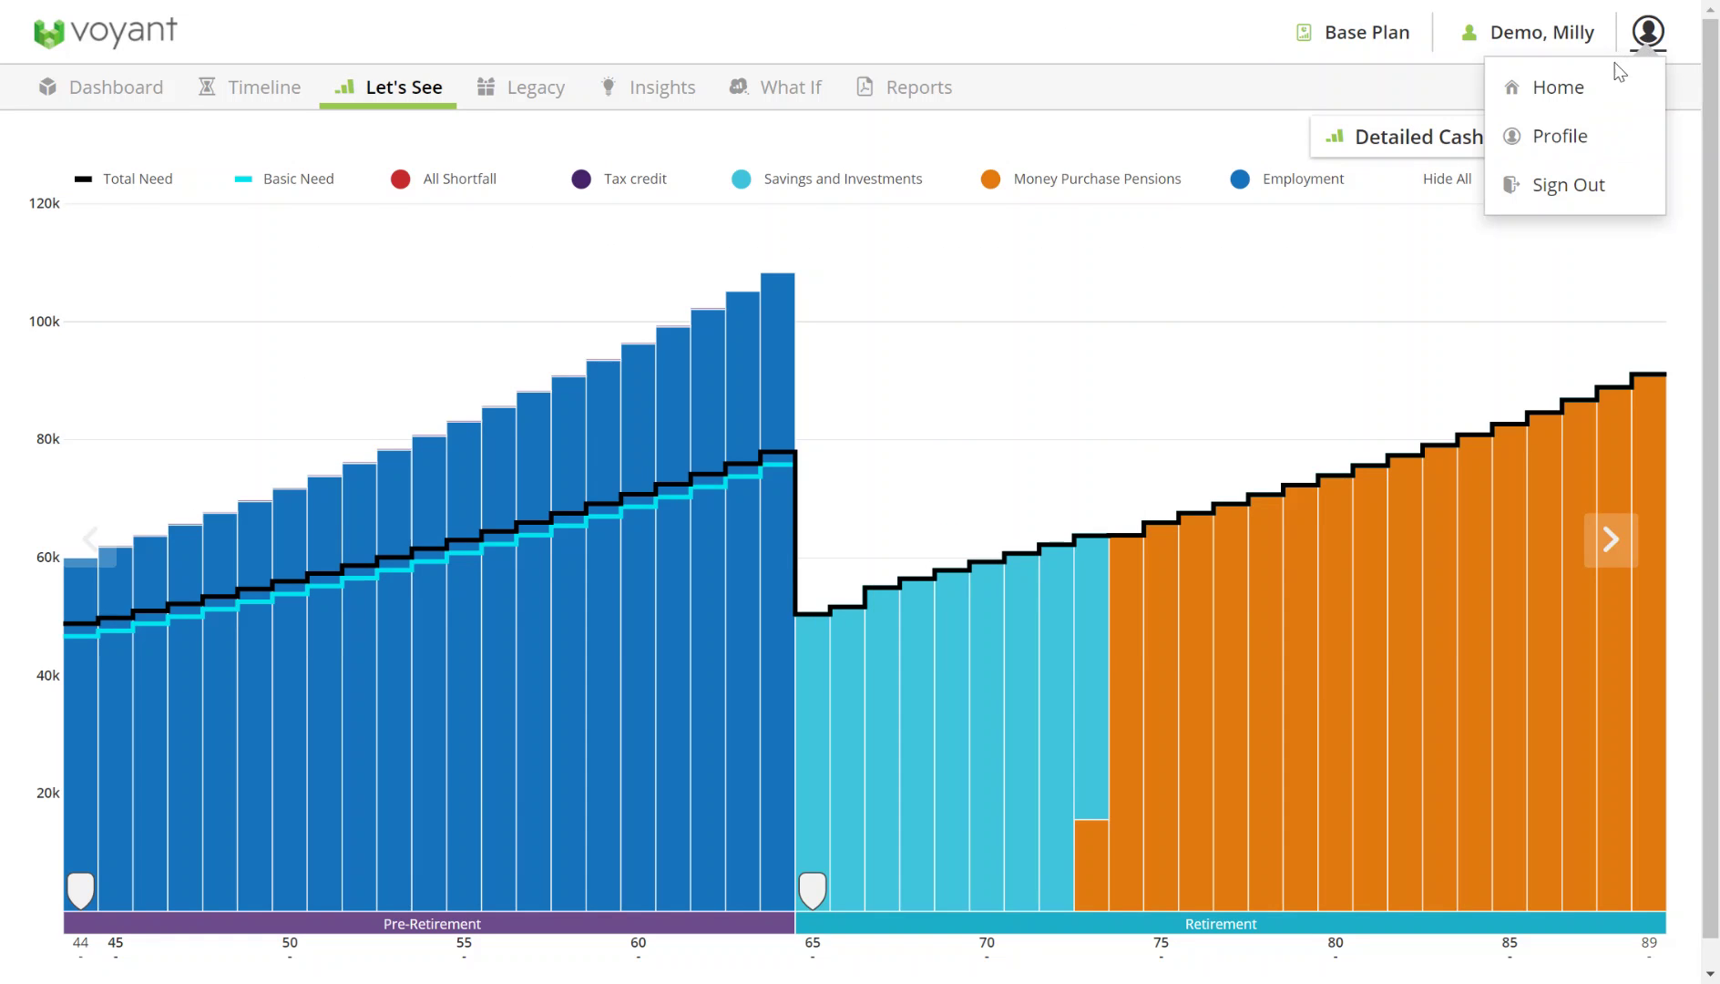
left_click(1549, 86)
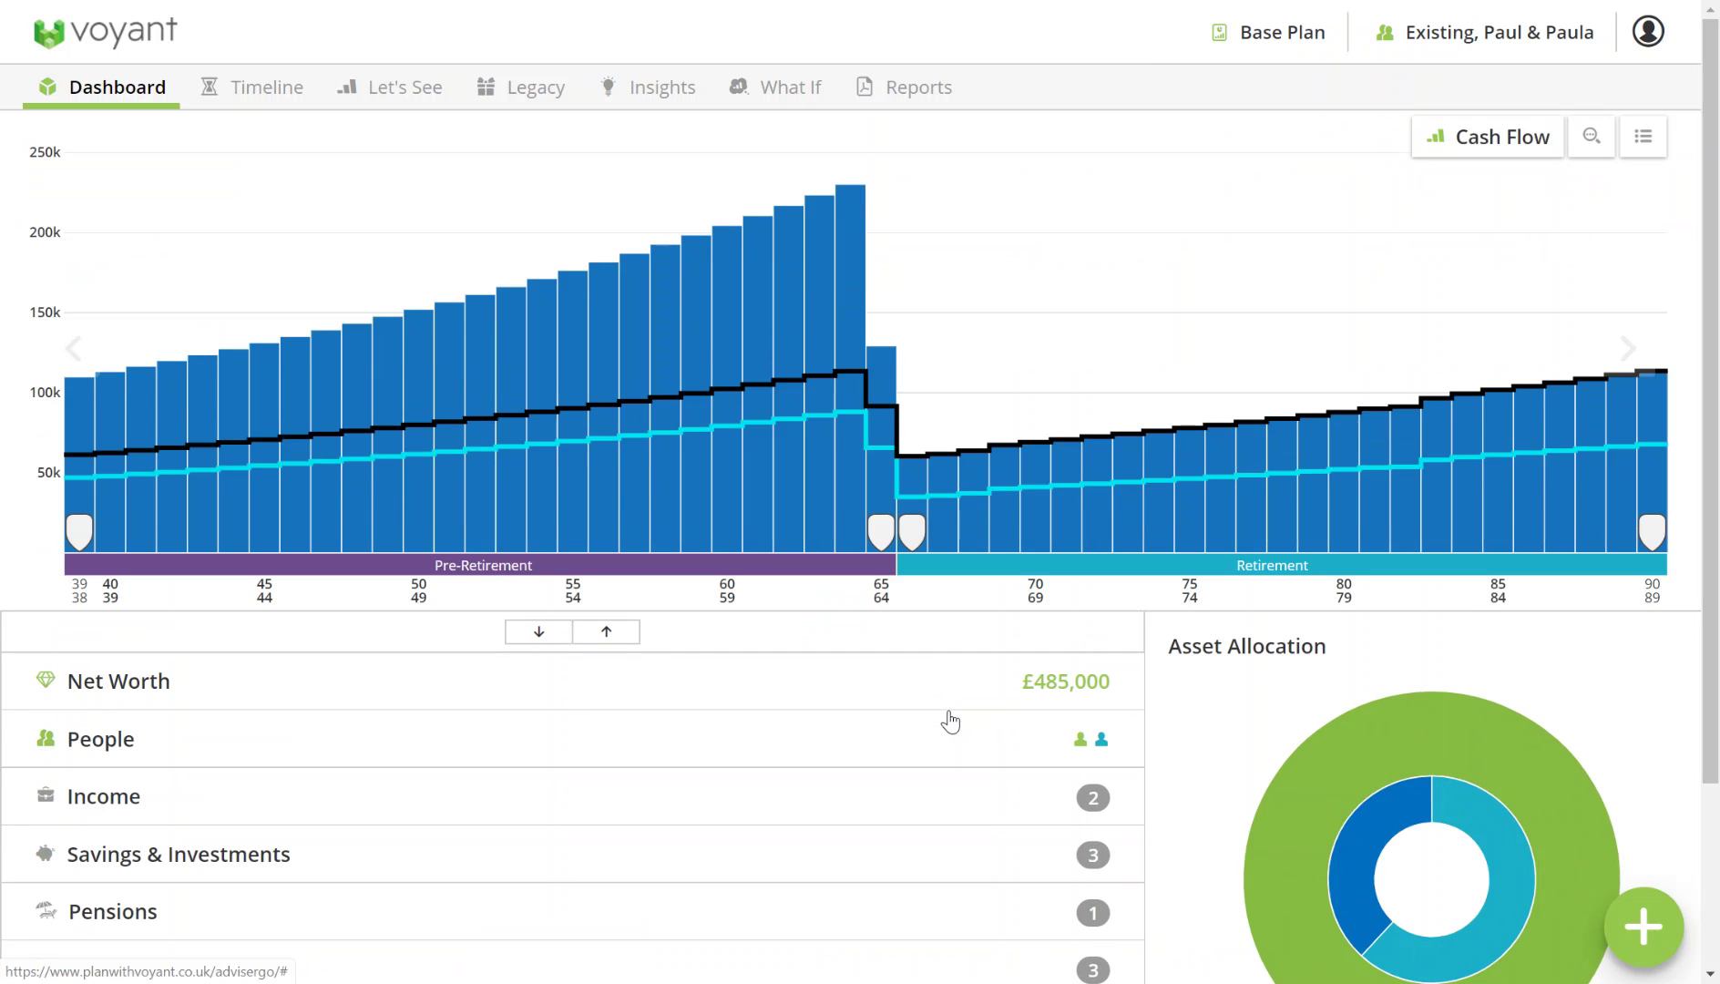
left_click(541, 635)
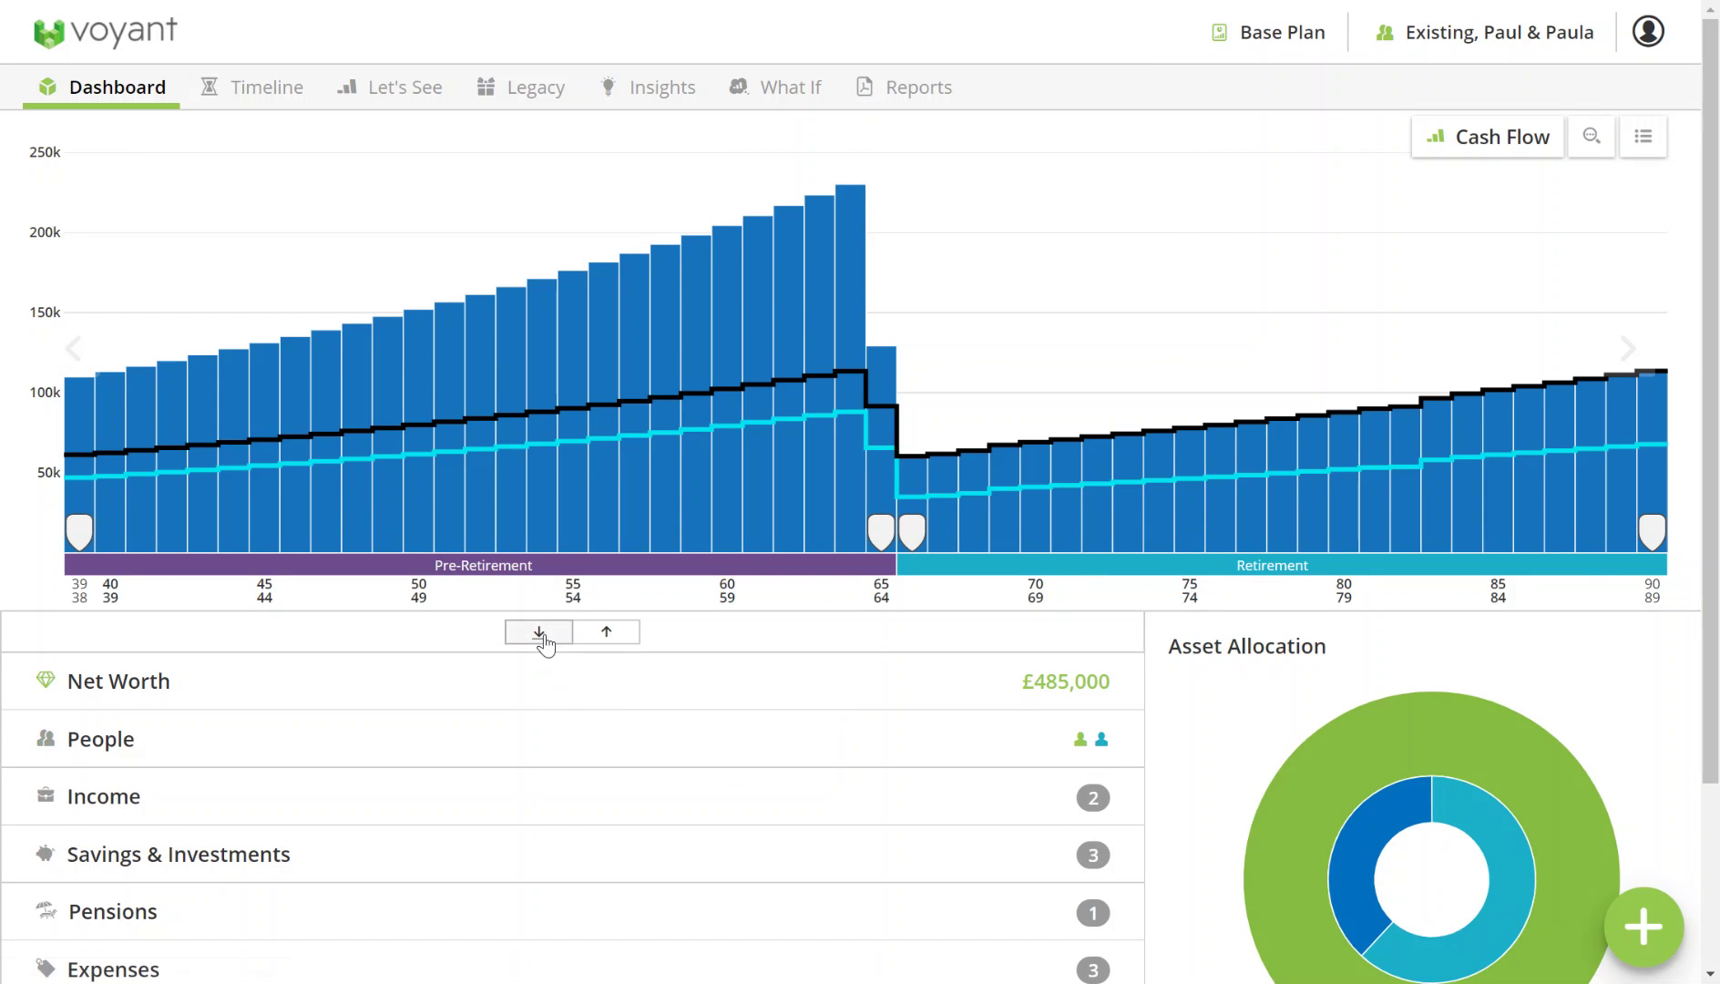
scroll(545, 646, "down", 5)
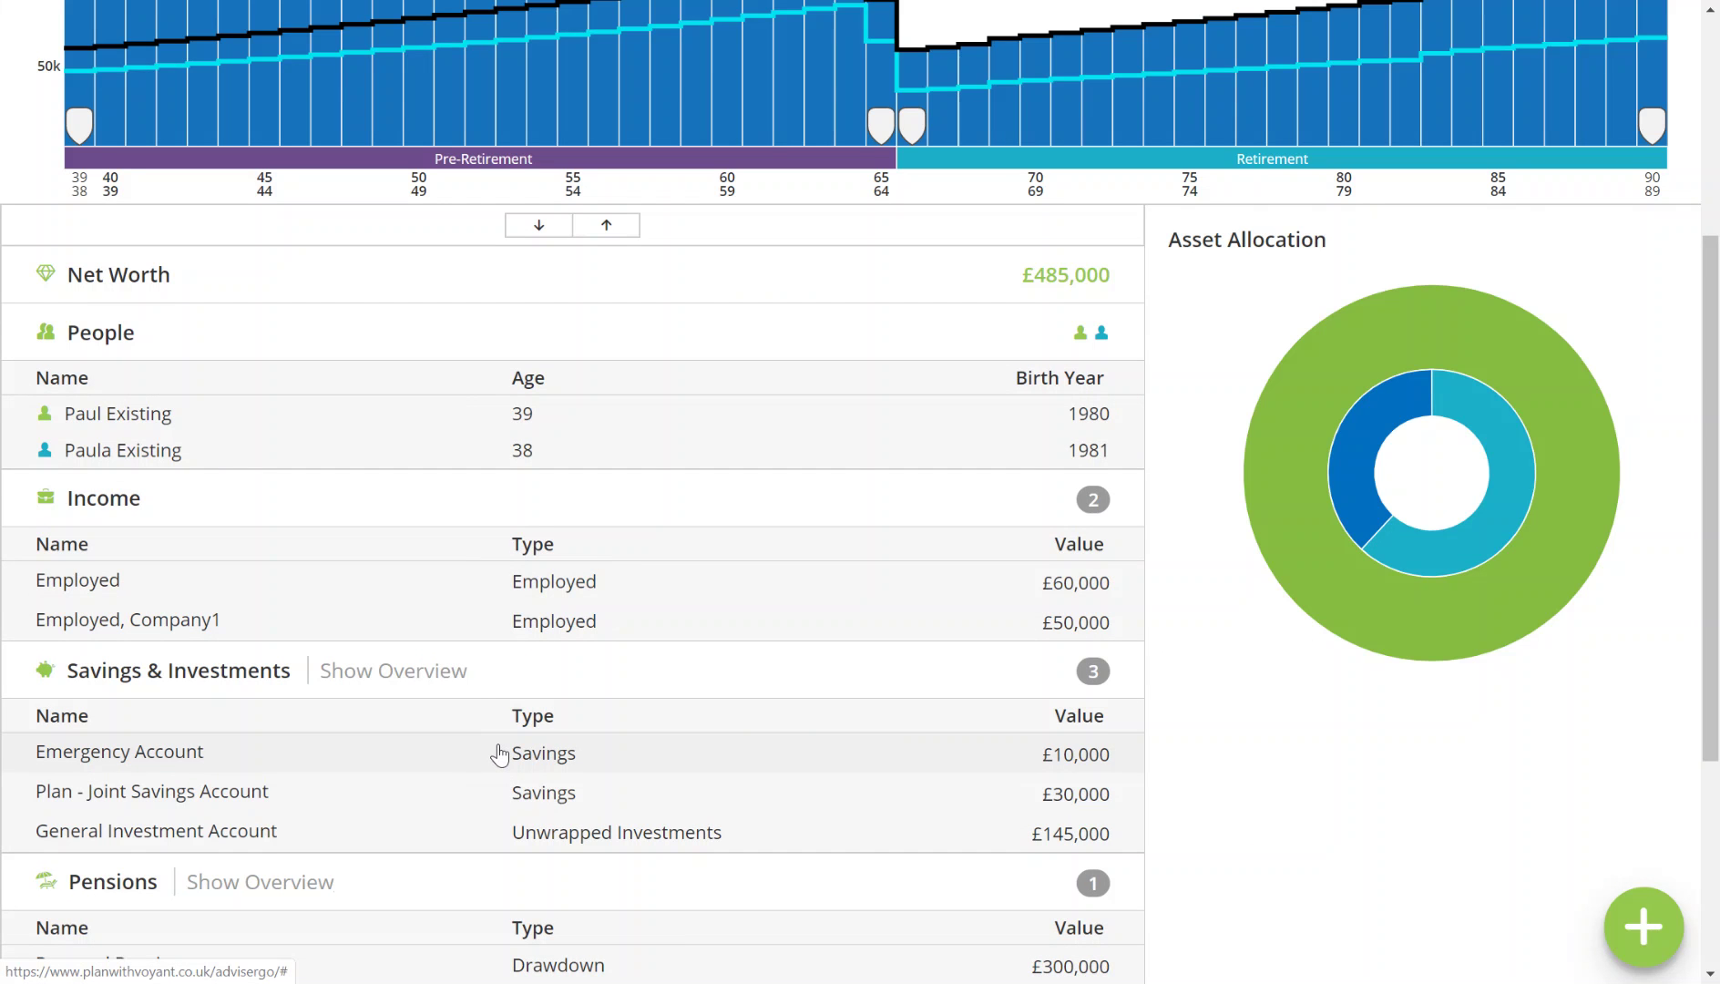
scroll(499, 754, "down", 4)
scroll(891, 571, "up", 4)
scroll(583, 576, "up", 4)
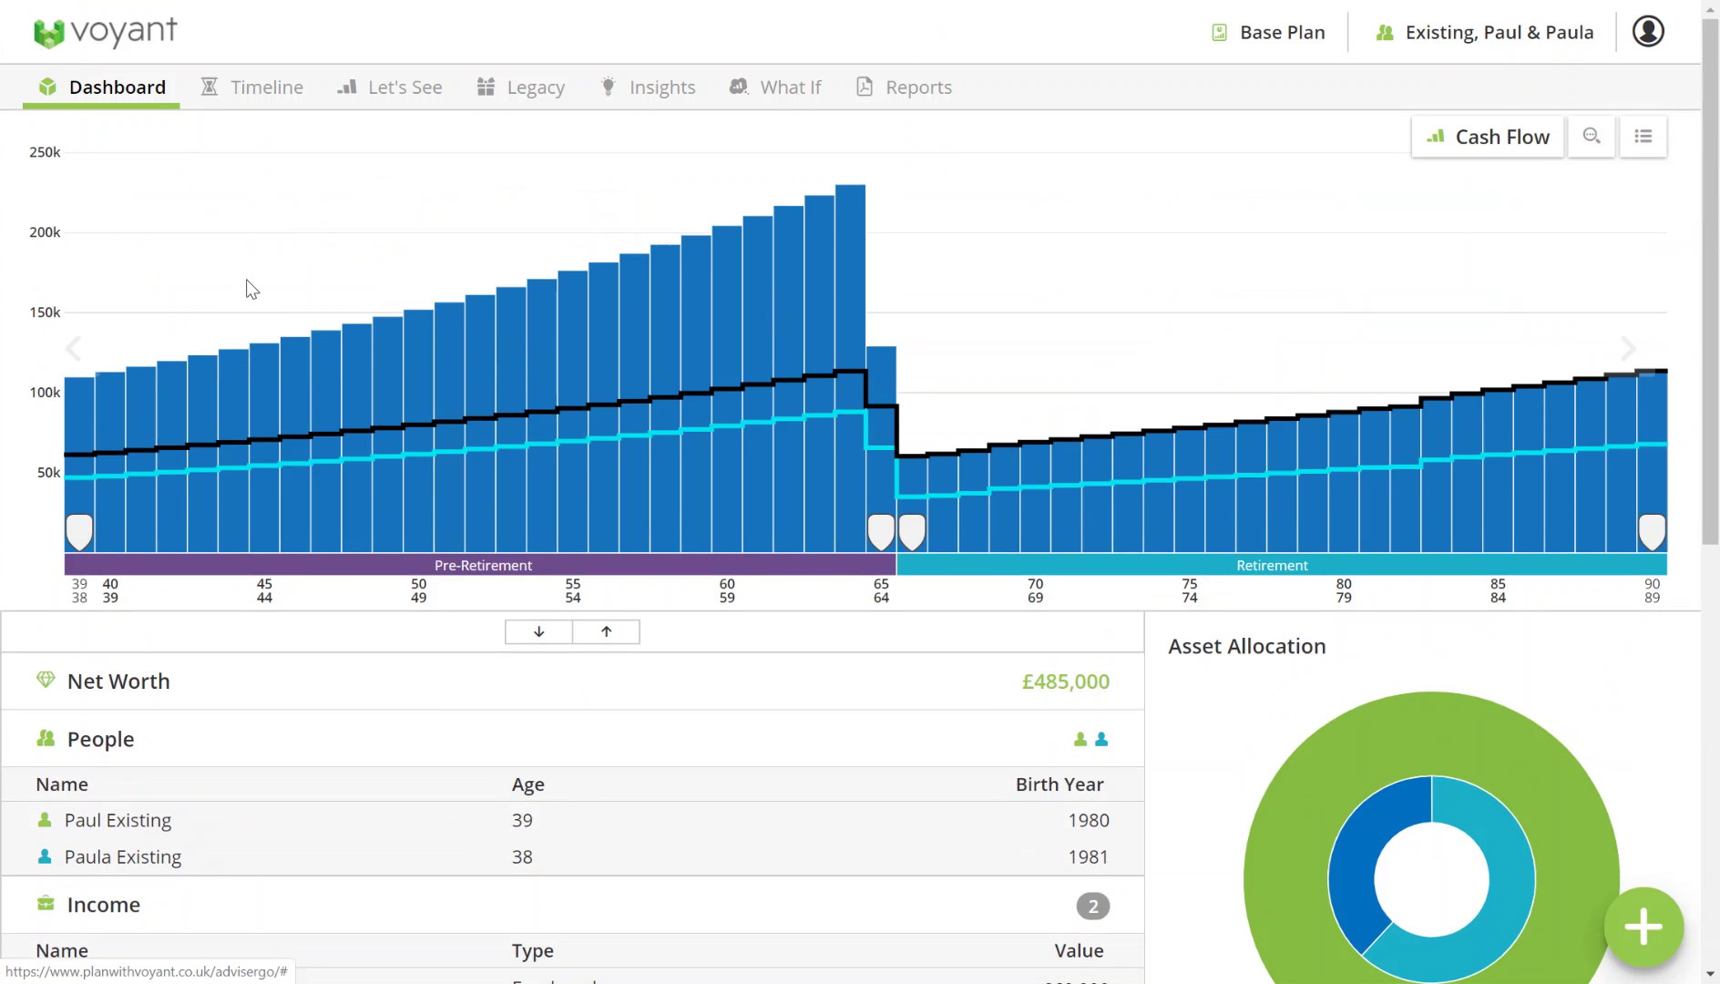
Start an Intelligent Office (Beta) import from the couple's plan.
left_click(1644, 927)
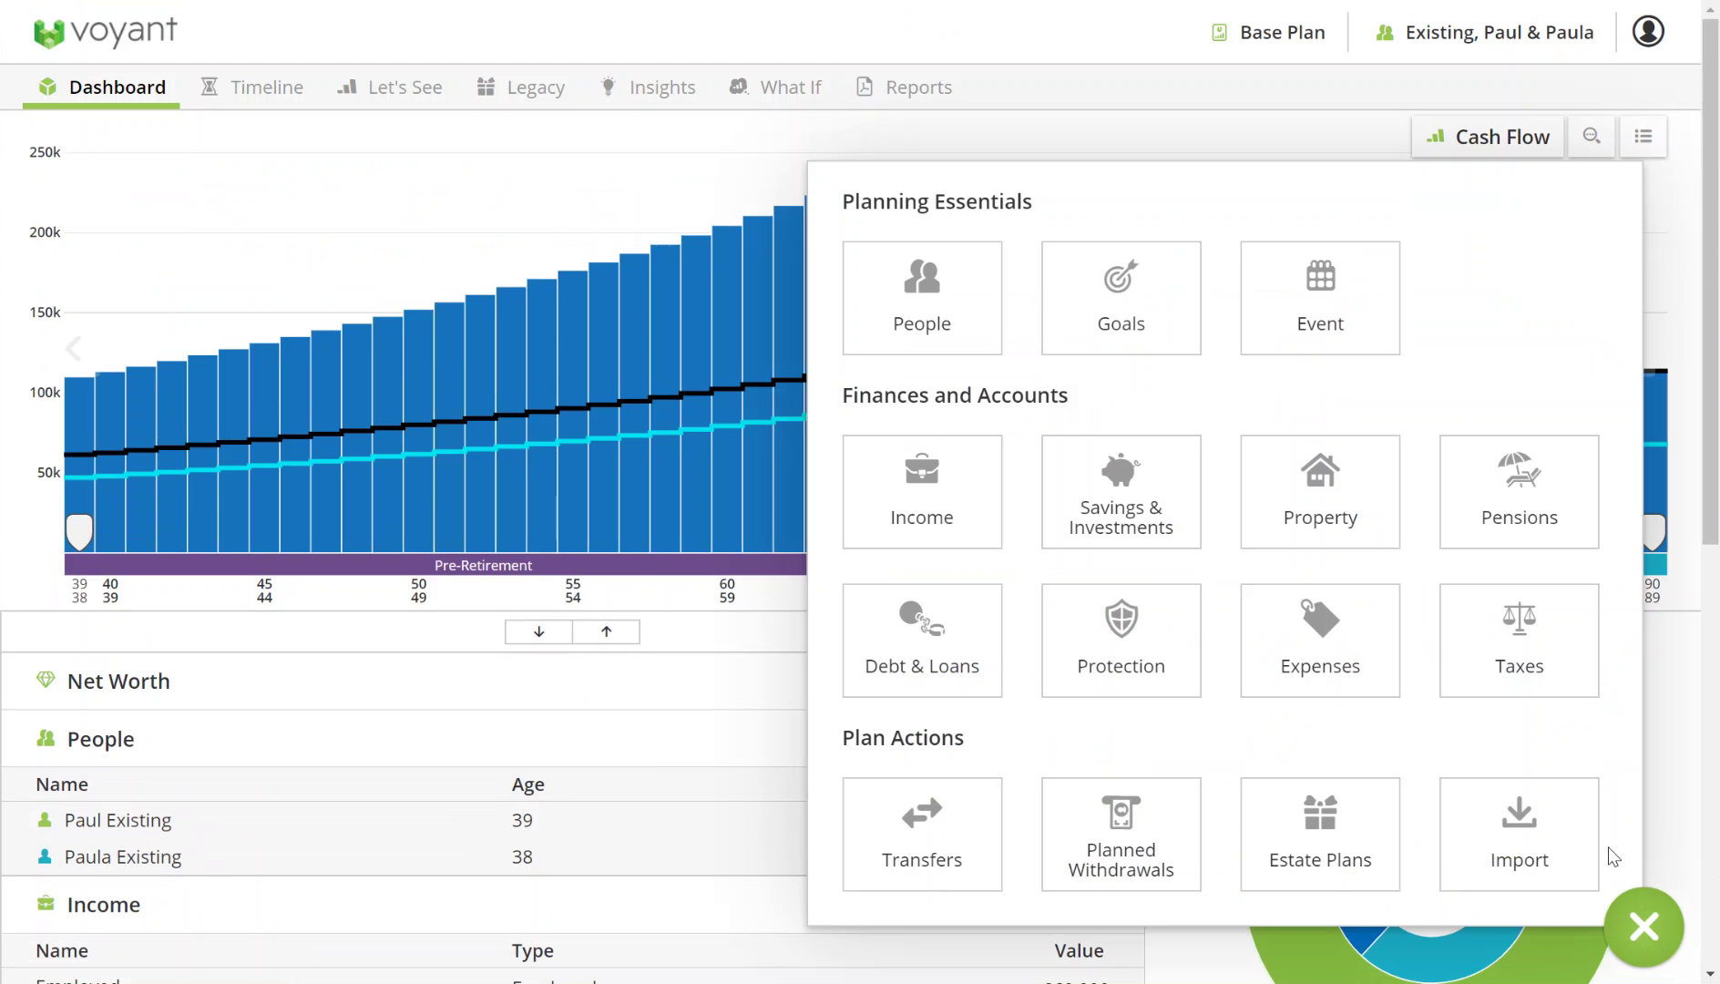
left_click(1537, 856)
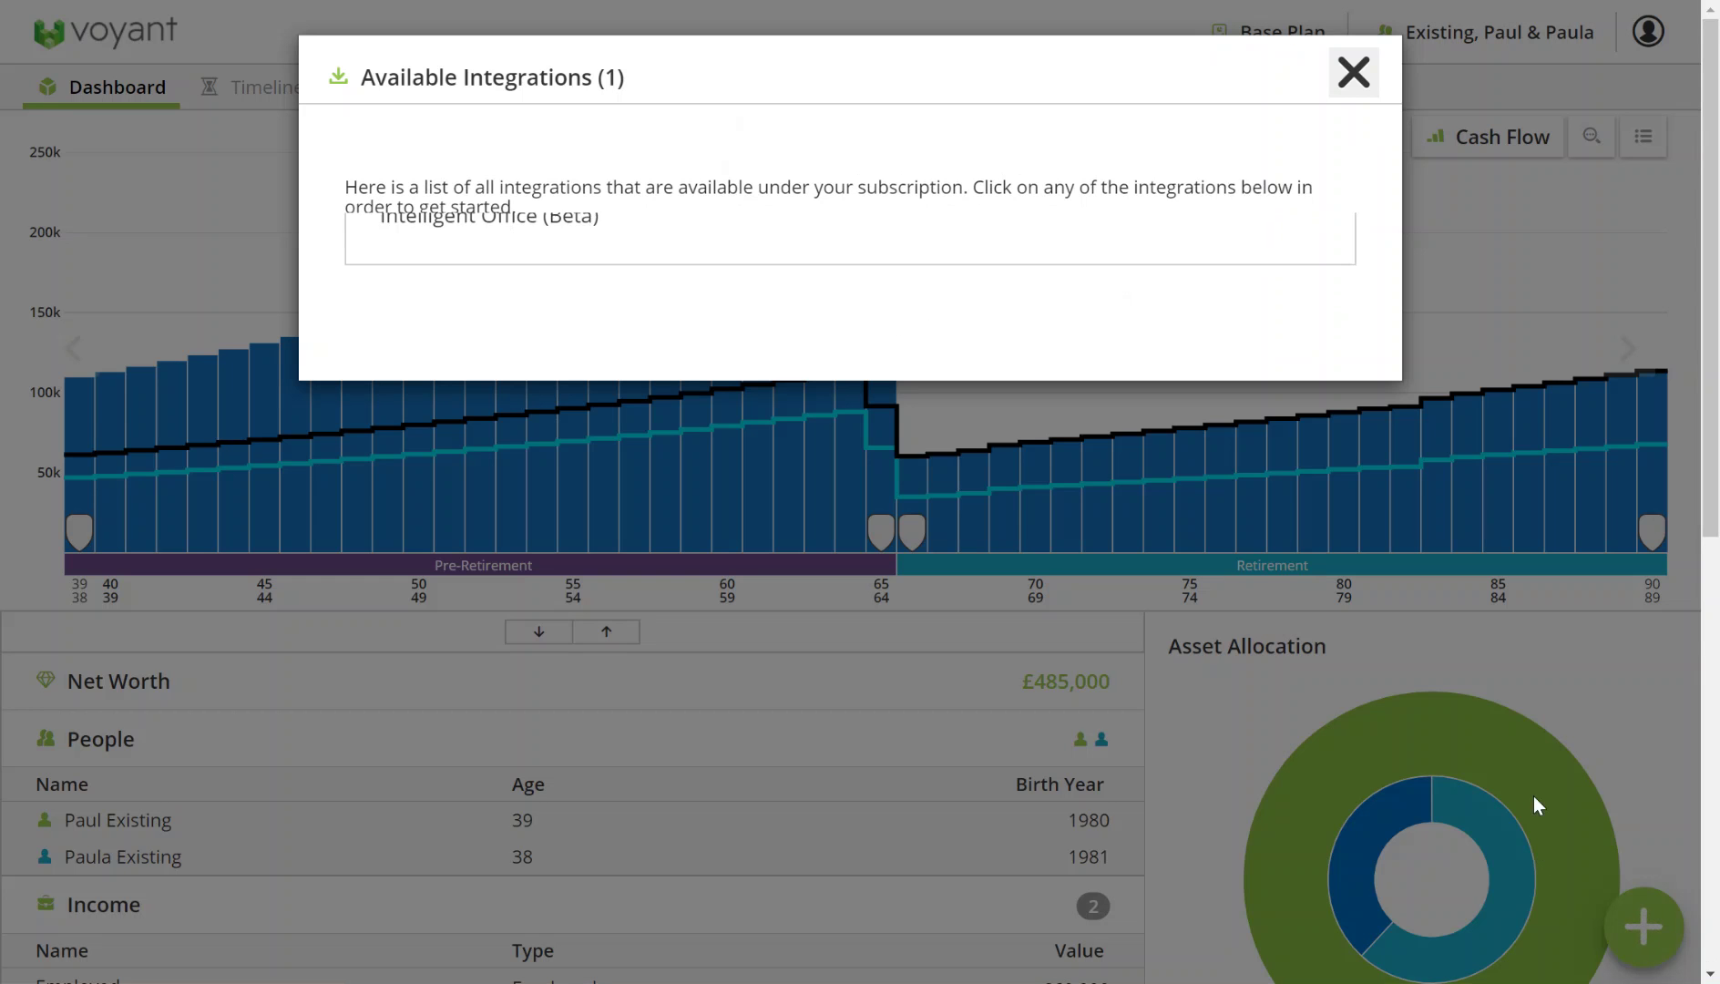
left_click(595, 266)
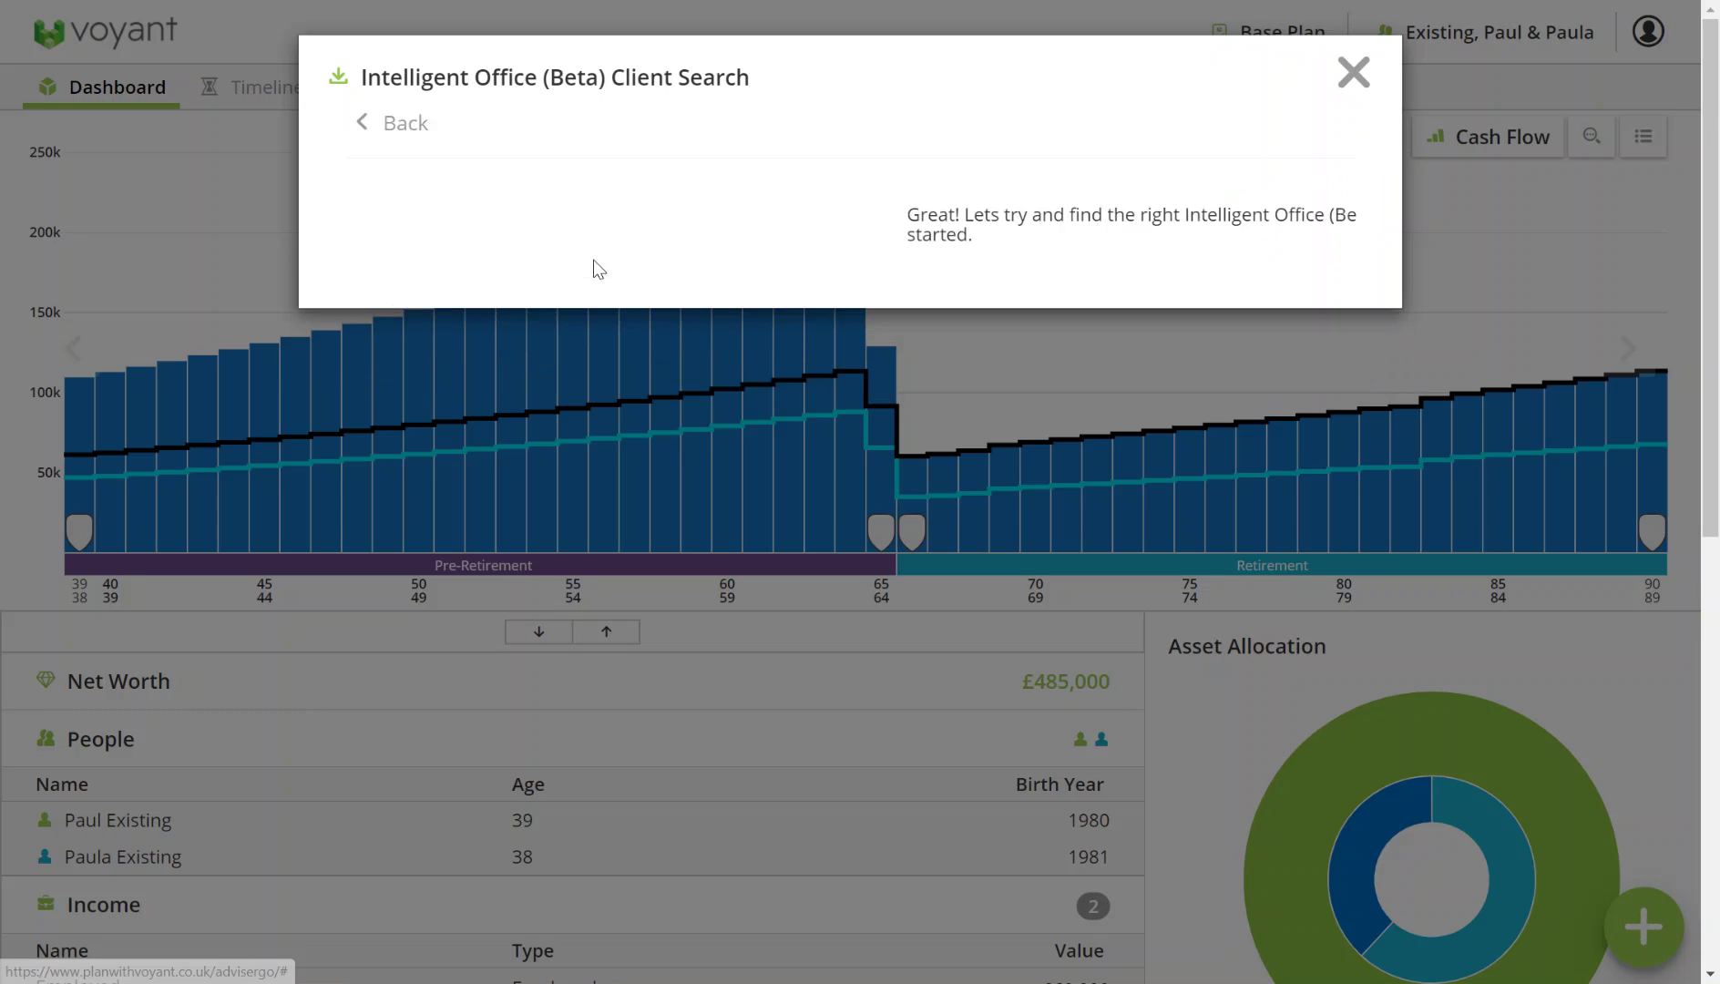
Search by the client's last name, select the first match, and merge it into this plan.
left_click(964, 372)
type("existing")
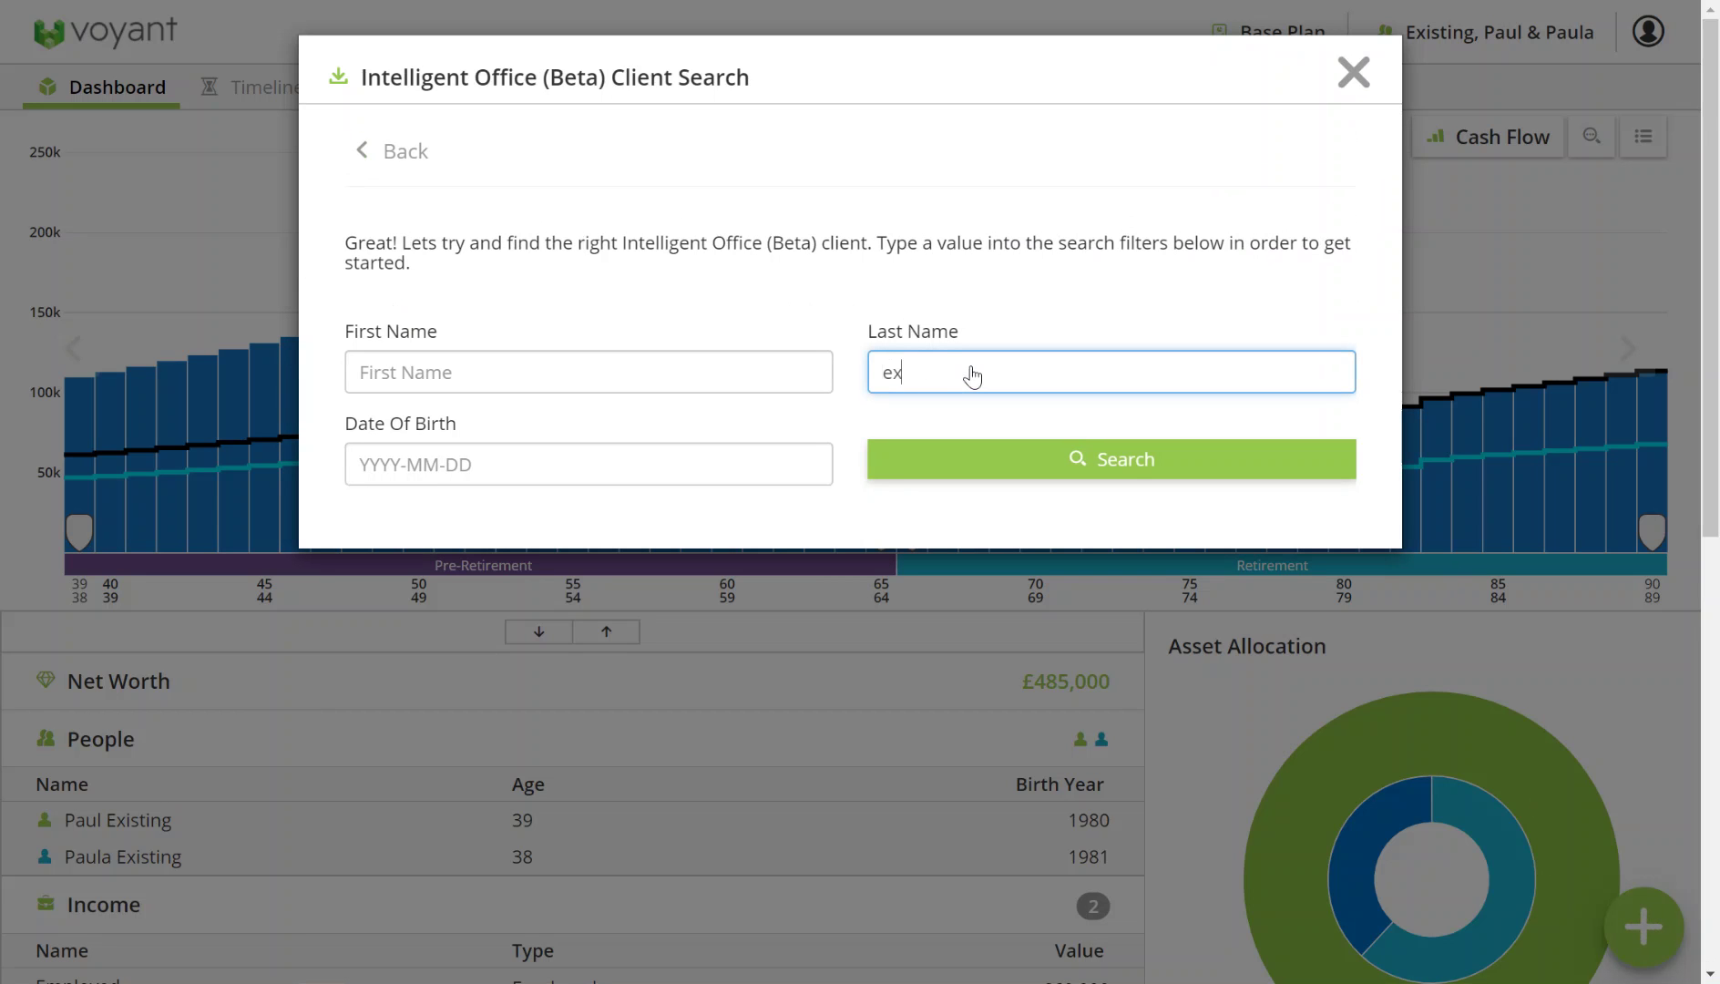
left_click(1037, 453)
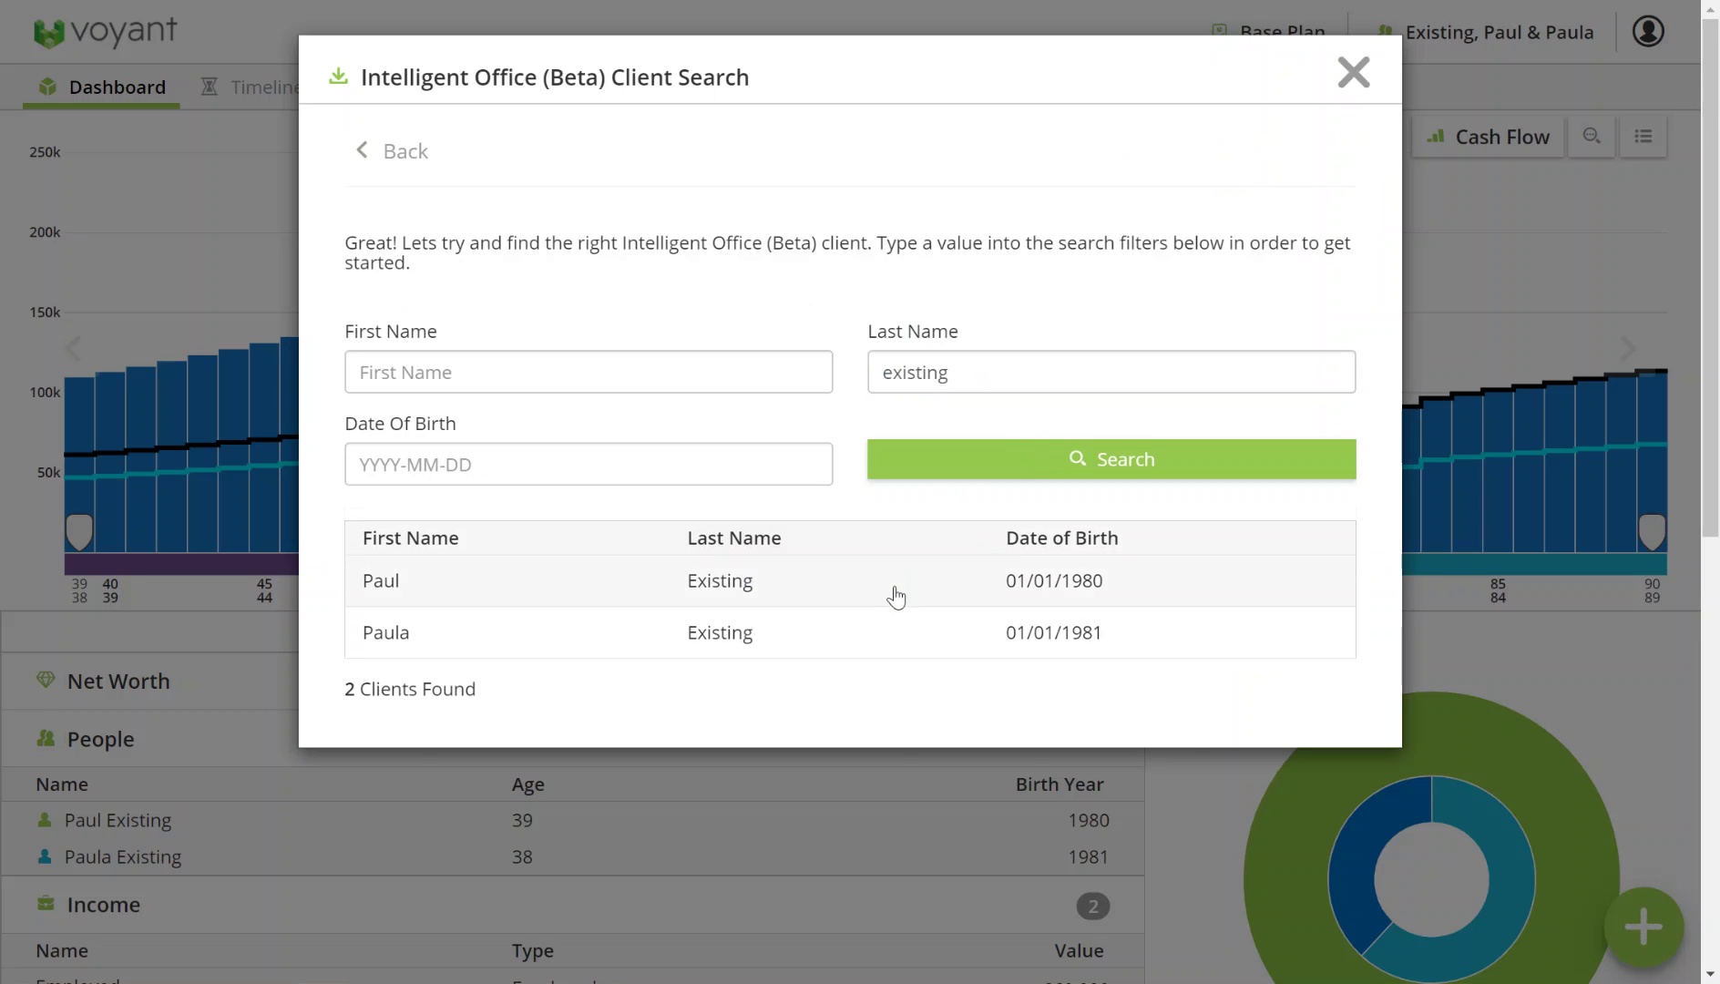
left_click(895, 588)
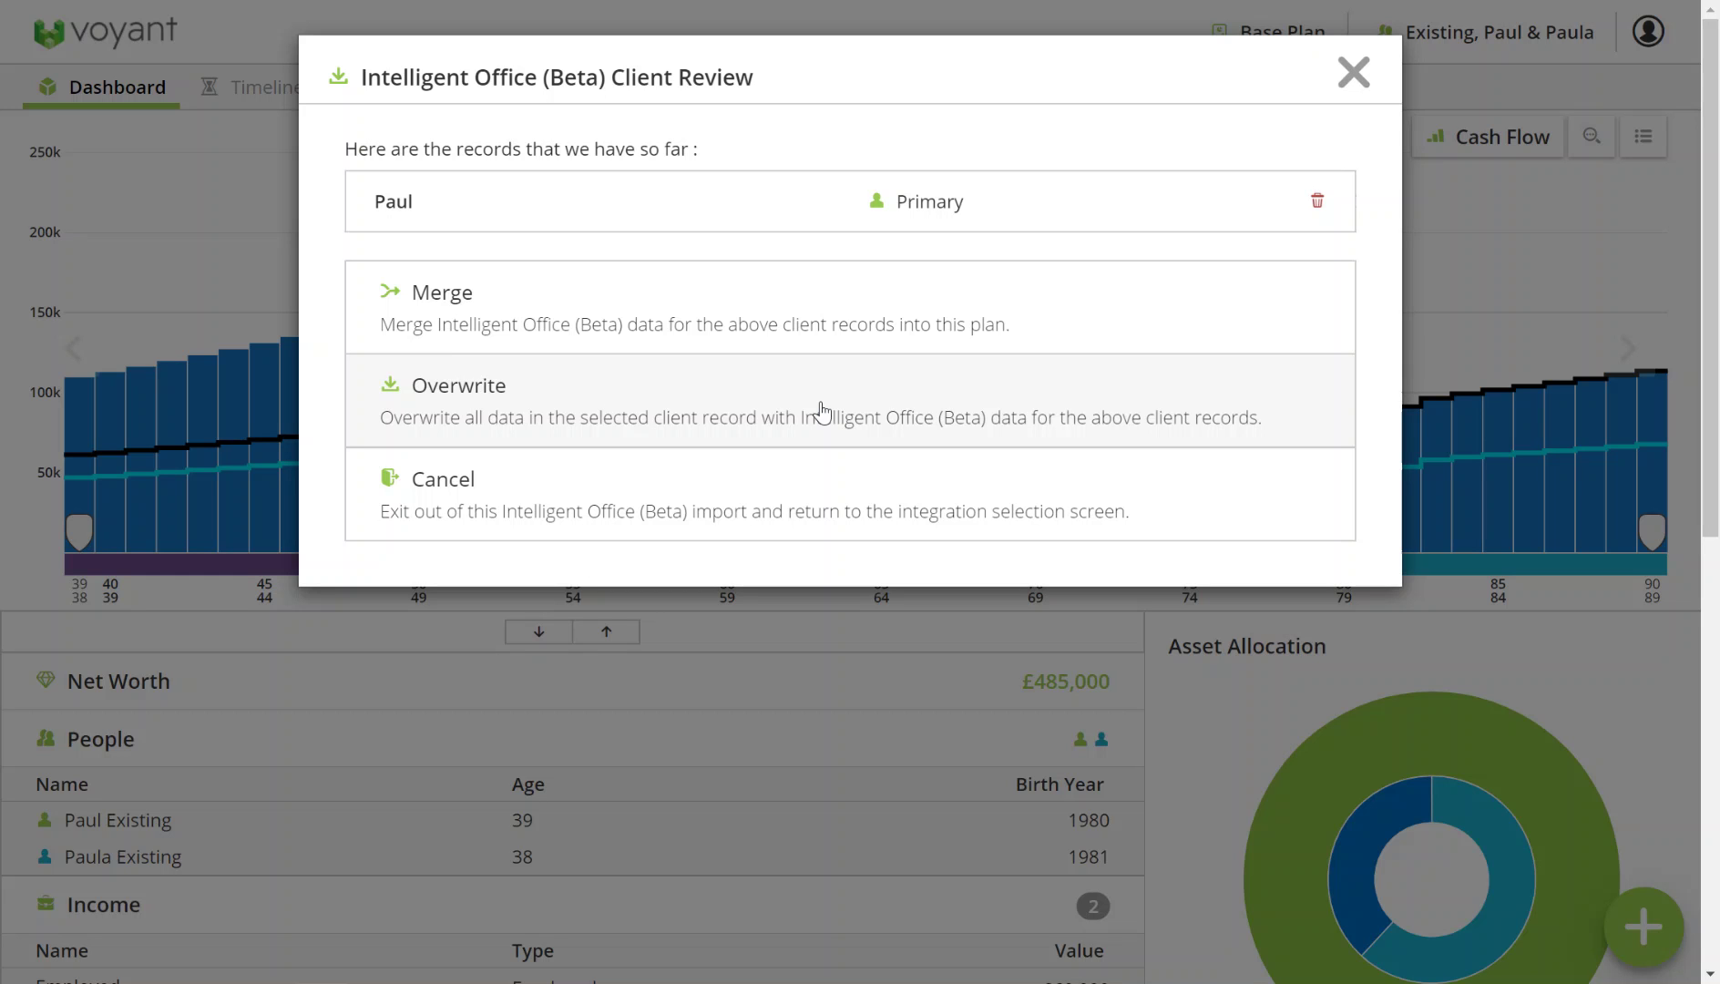
left_click(820, 313)
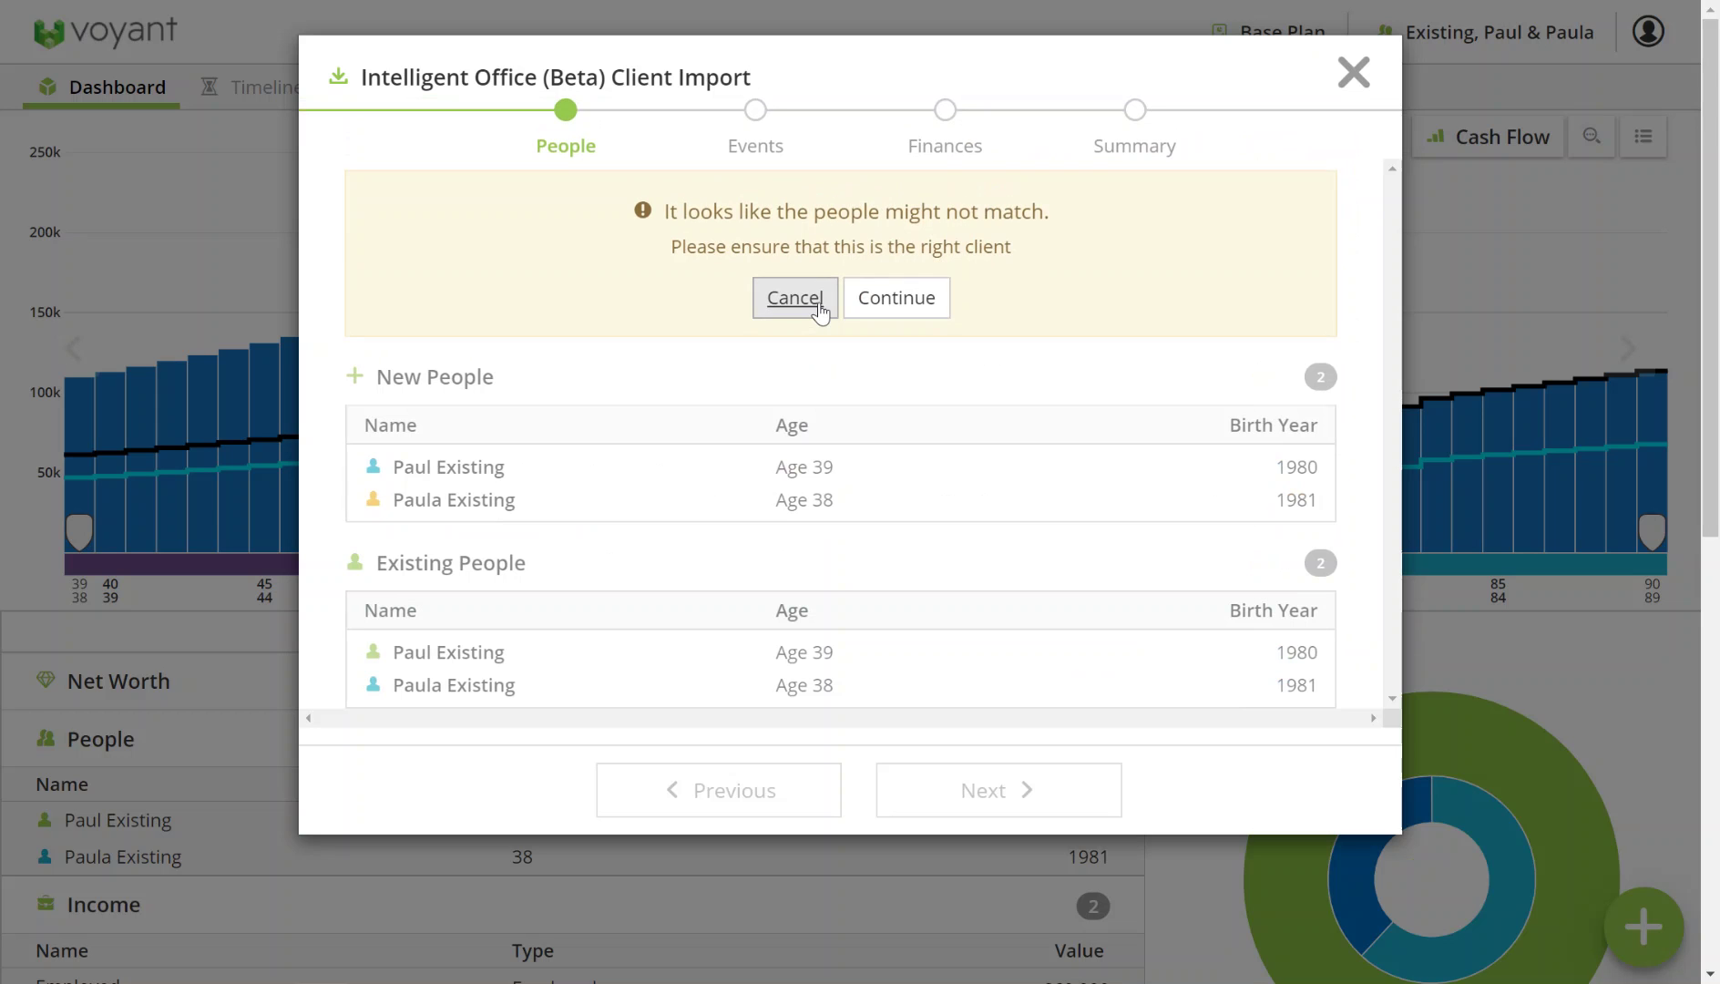
Confirm the client match and advance the import past people and events to the finances step.
left_click(906, 308)
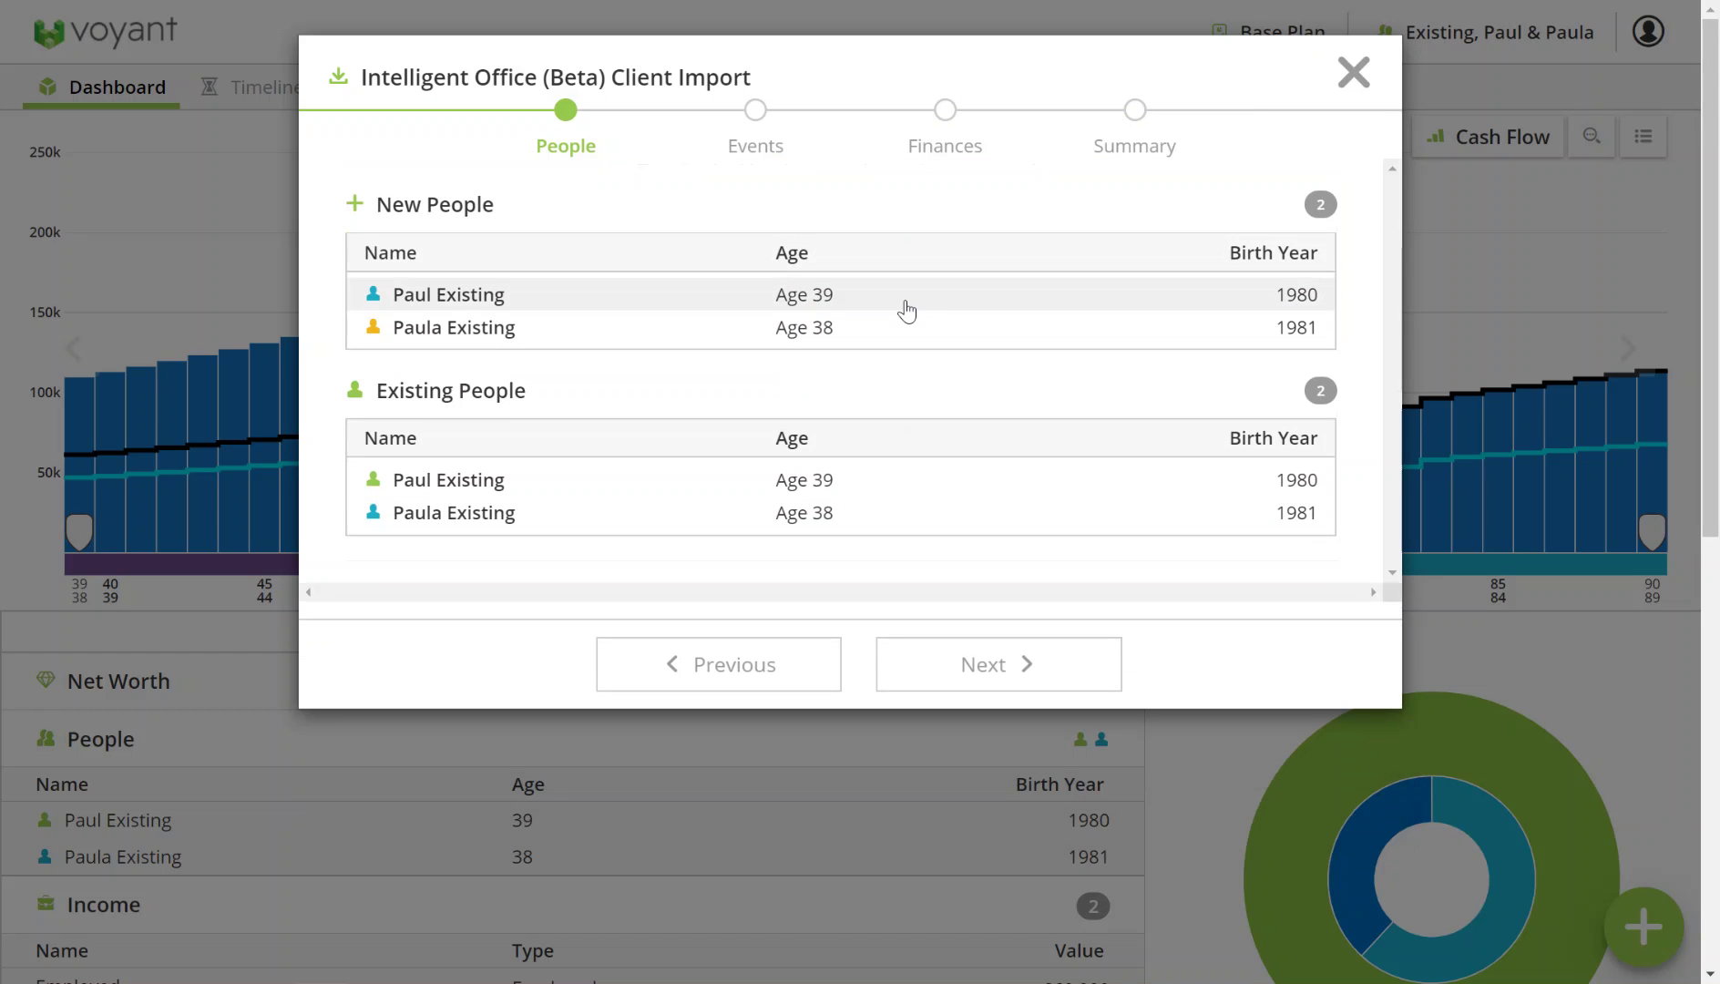
left_click(1053, 679)
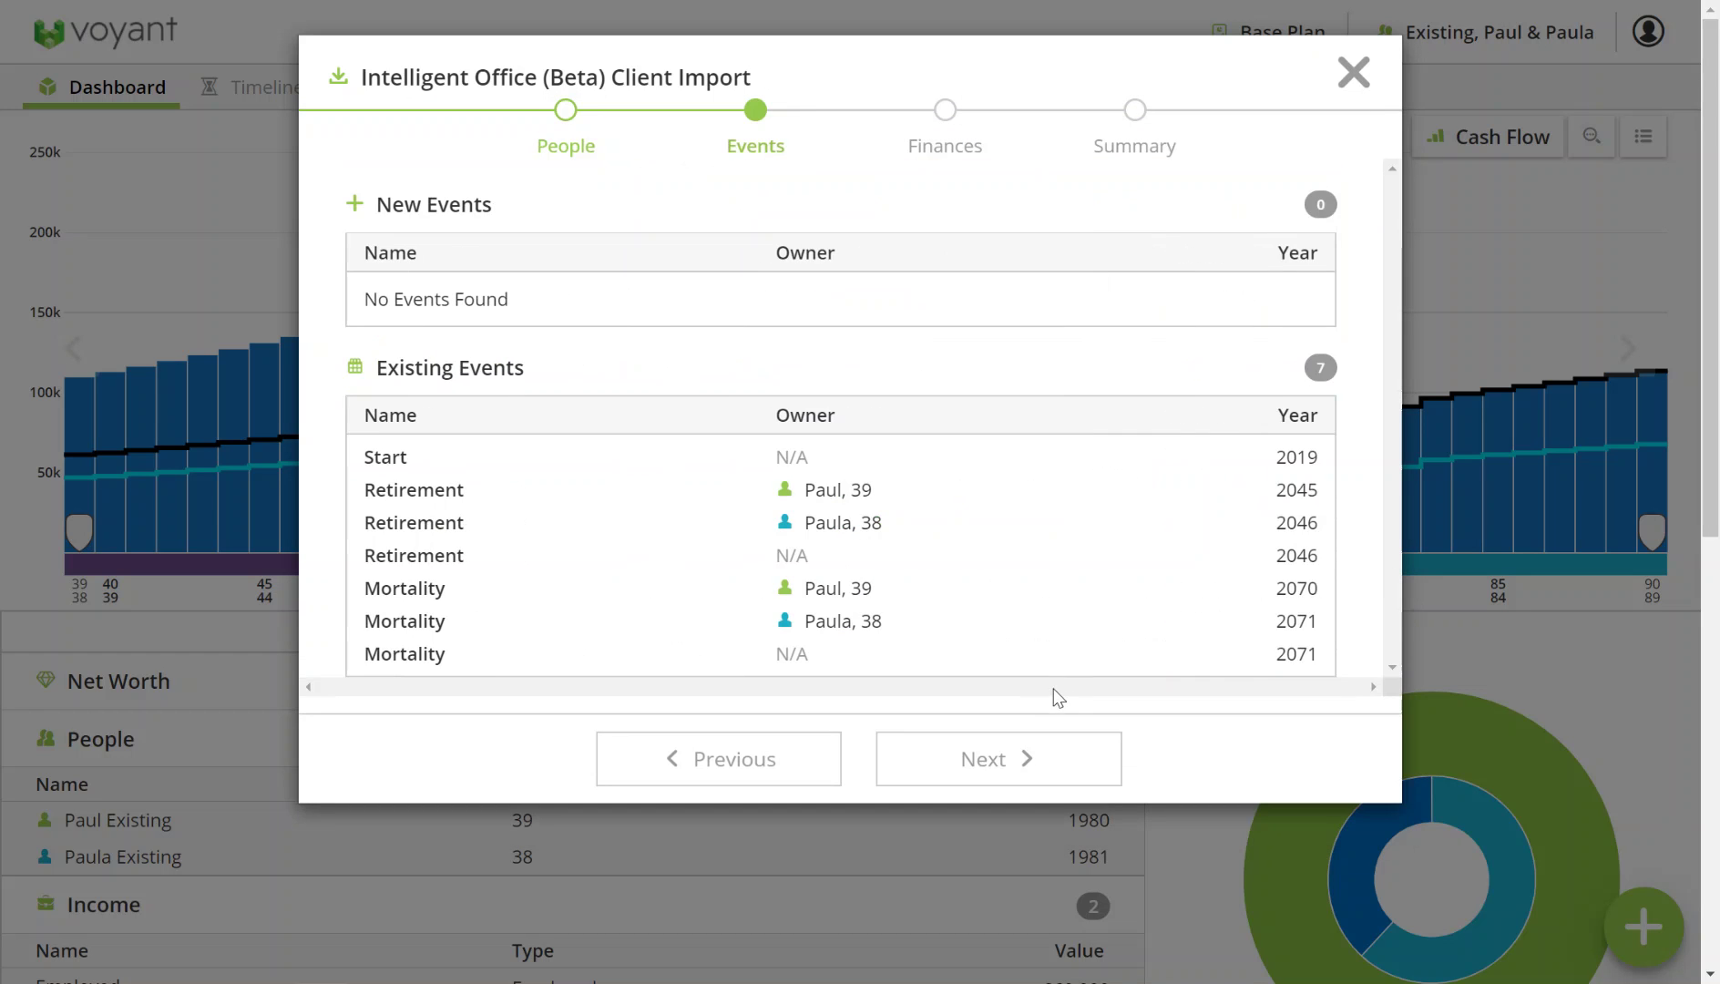
left_click(1024, 764)
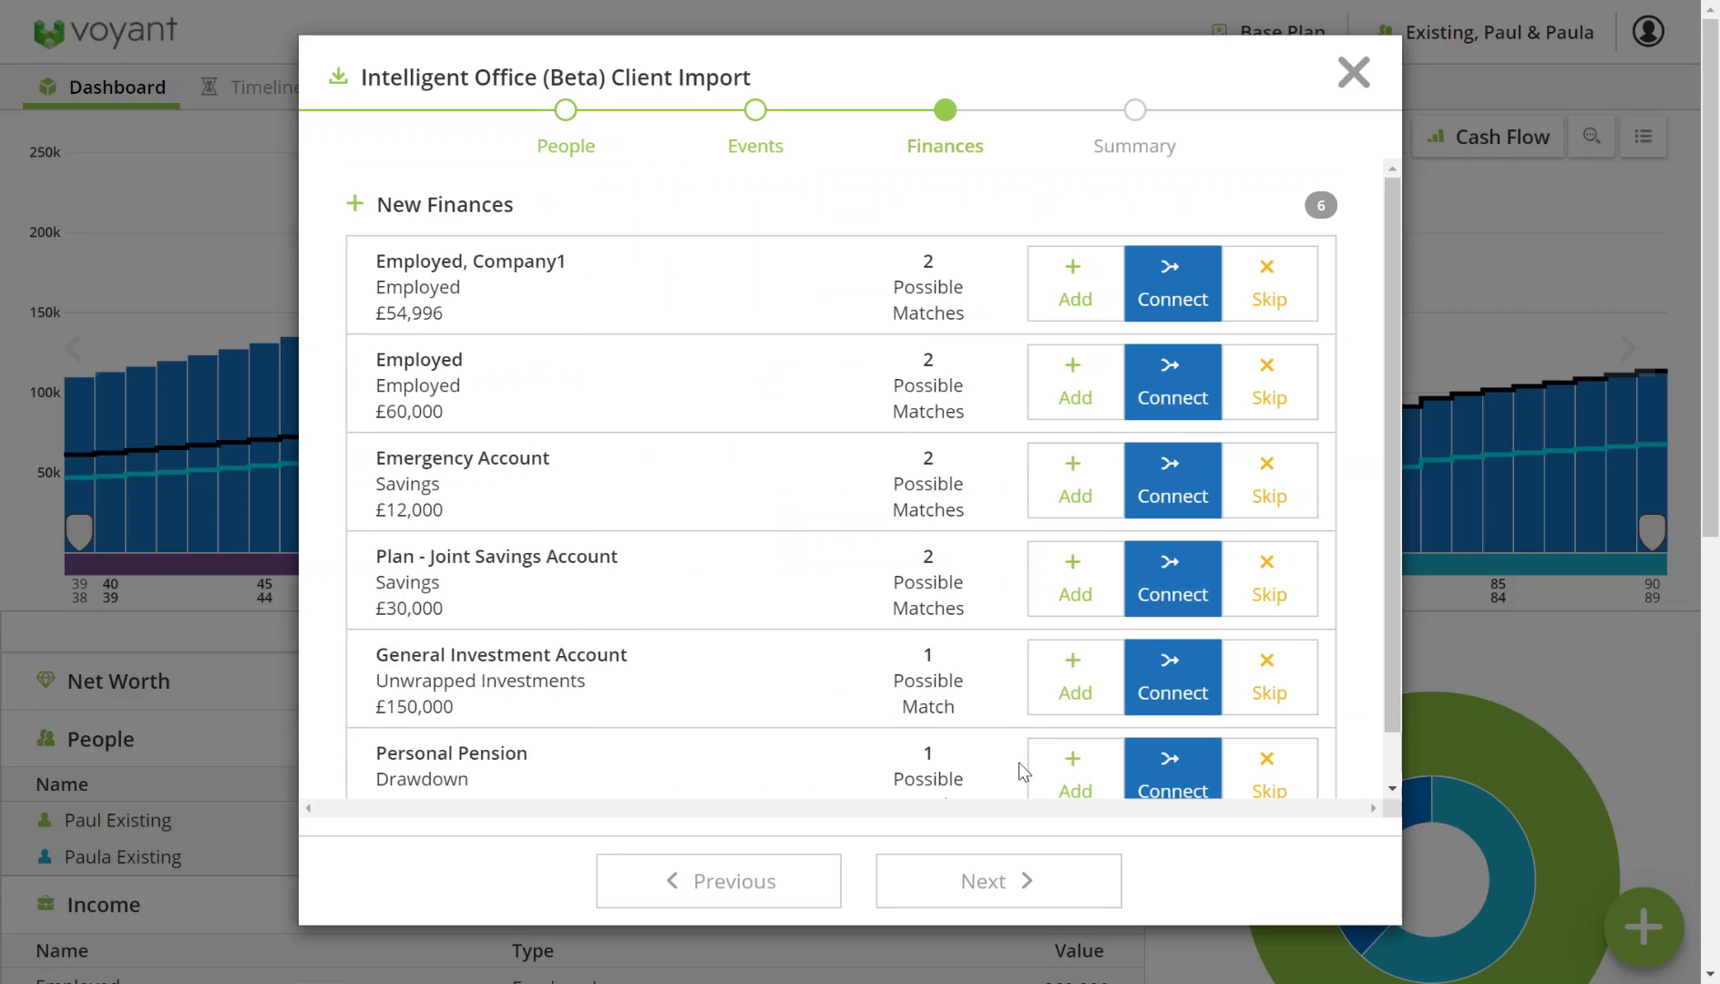
Try Add and Skip on Employed, Company1 (£54,996), then leave it on Connect and continue.
left_click(1080, 293)
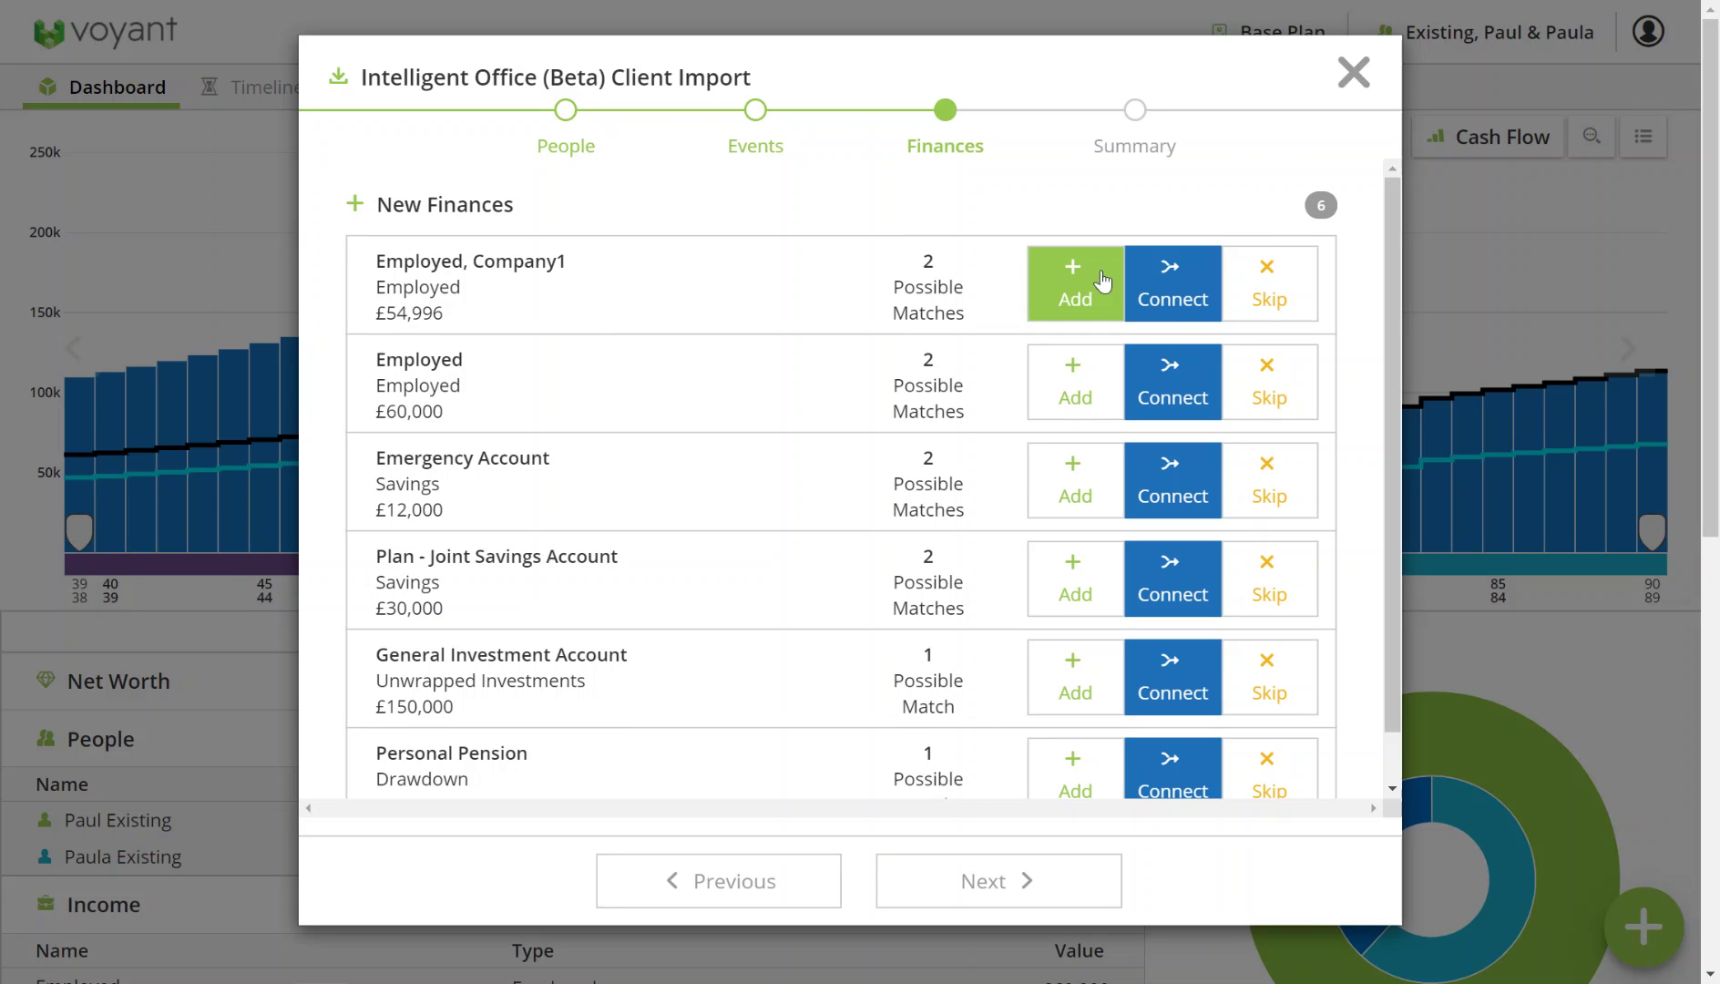
left_click(1278, 293)
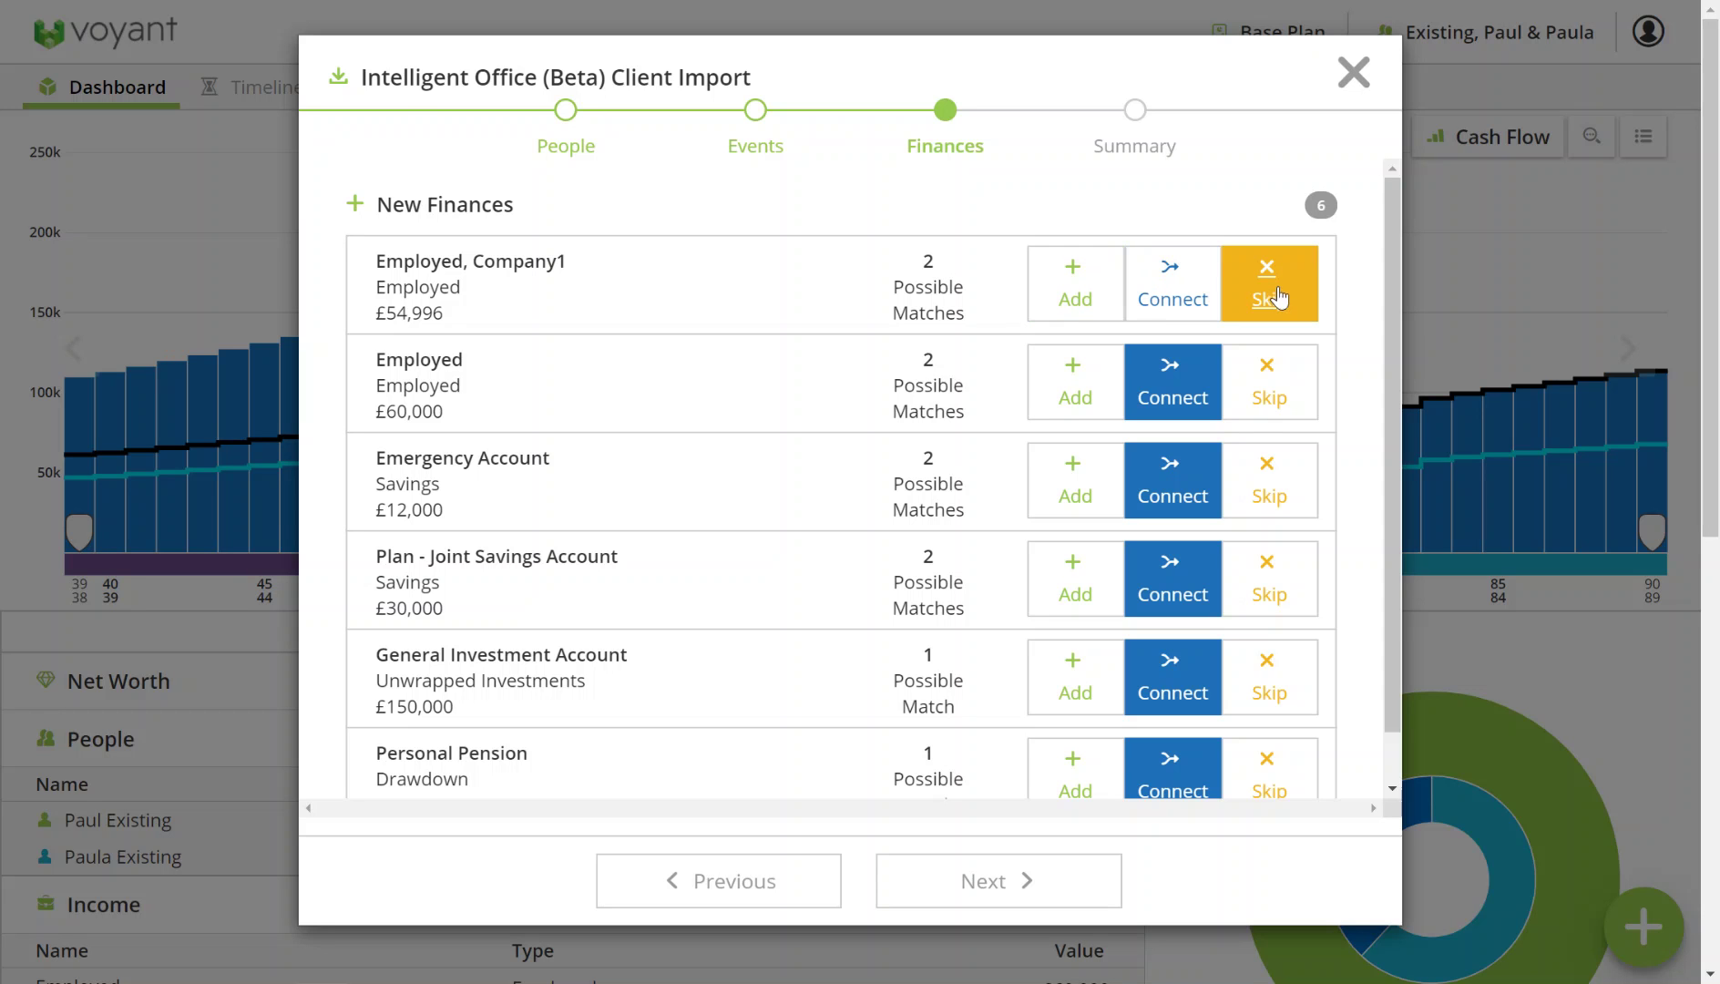
left_click(1159, 303)
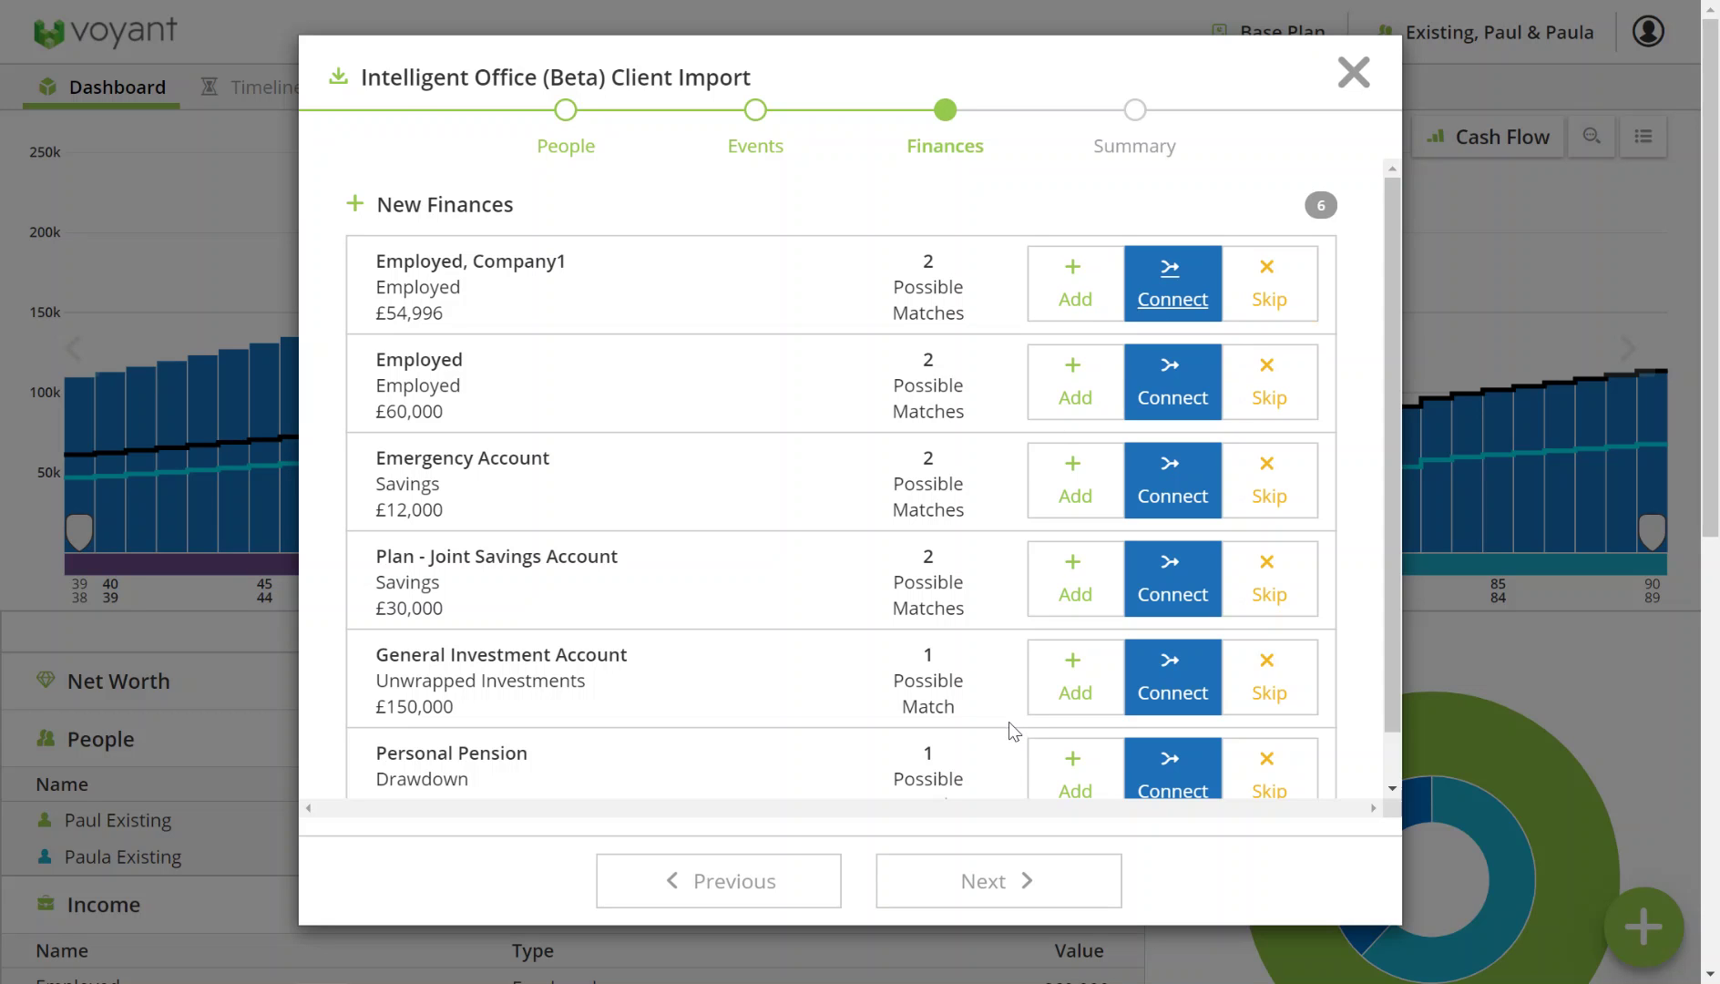
left_click(1028, 891)
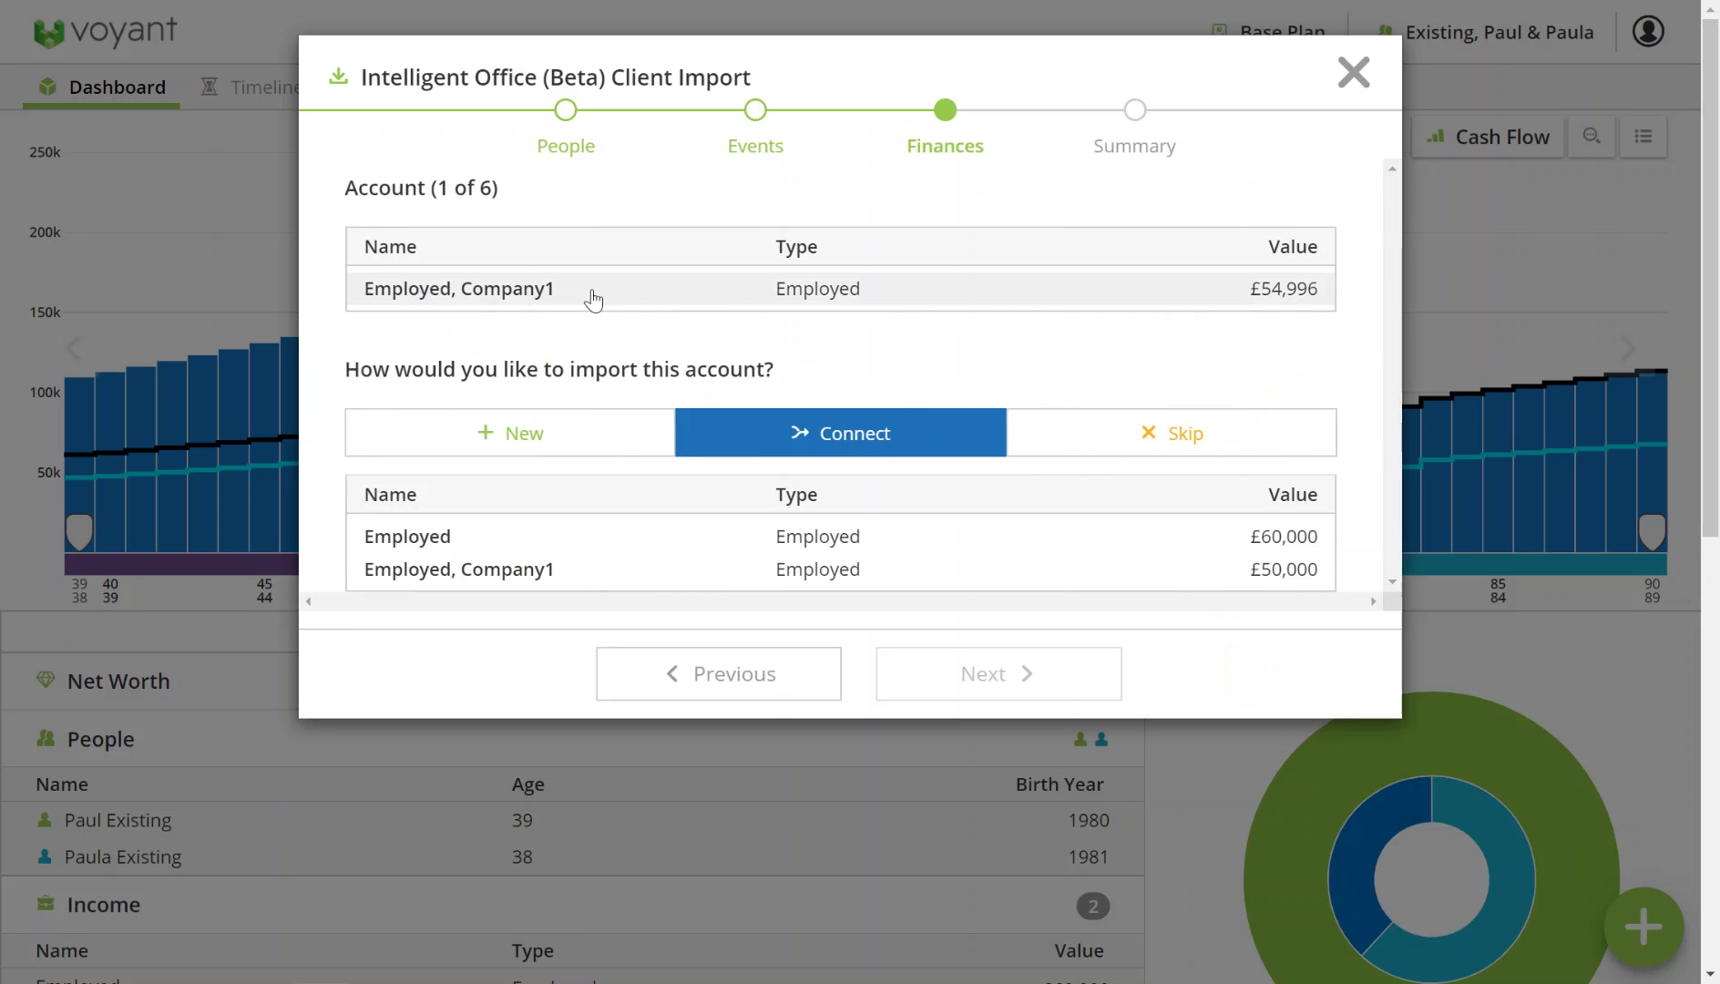
Connect all six accounts, from Employed, Company1 to the Personal Pension, to their matching existing records.
left_click(703, 578)
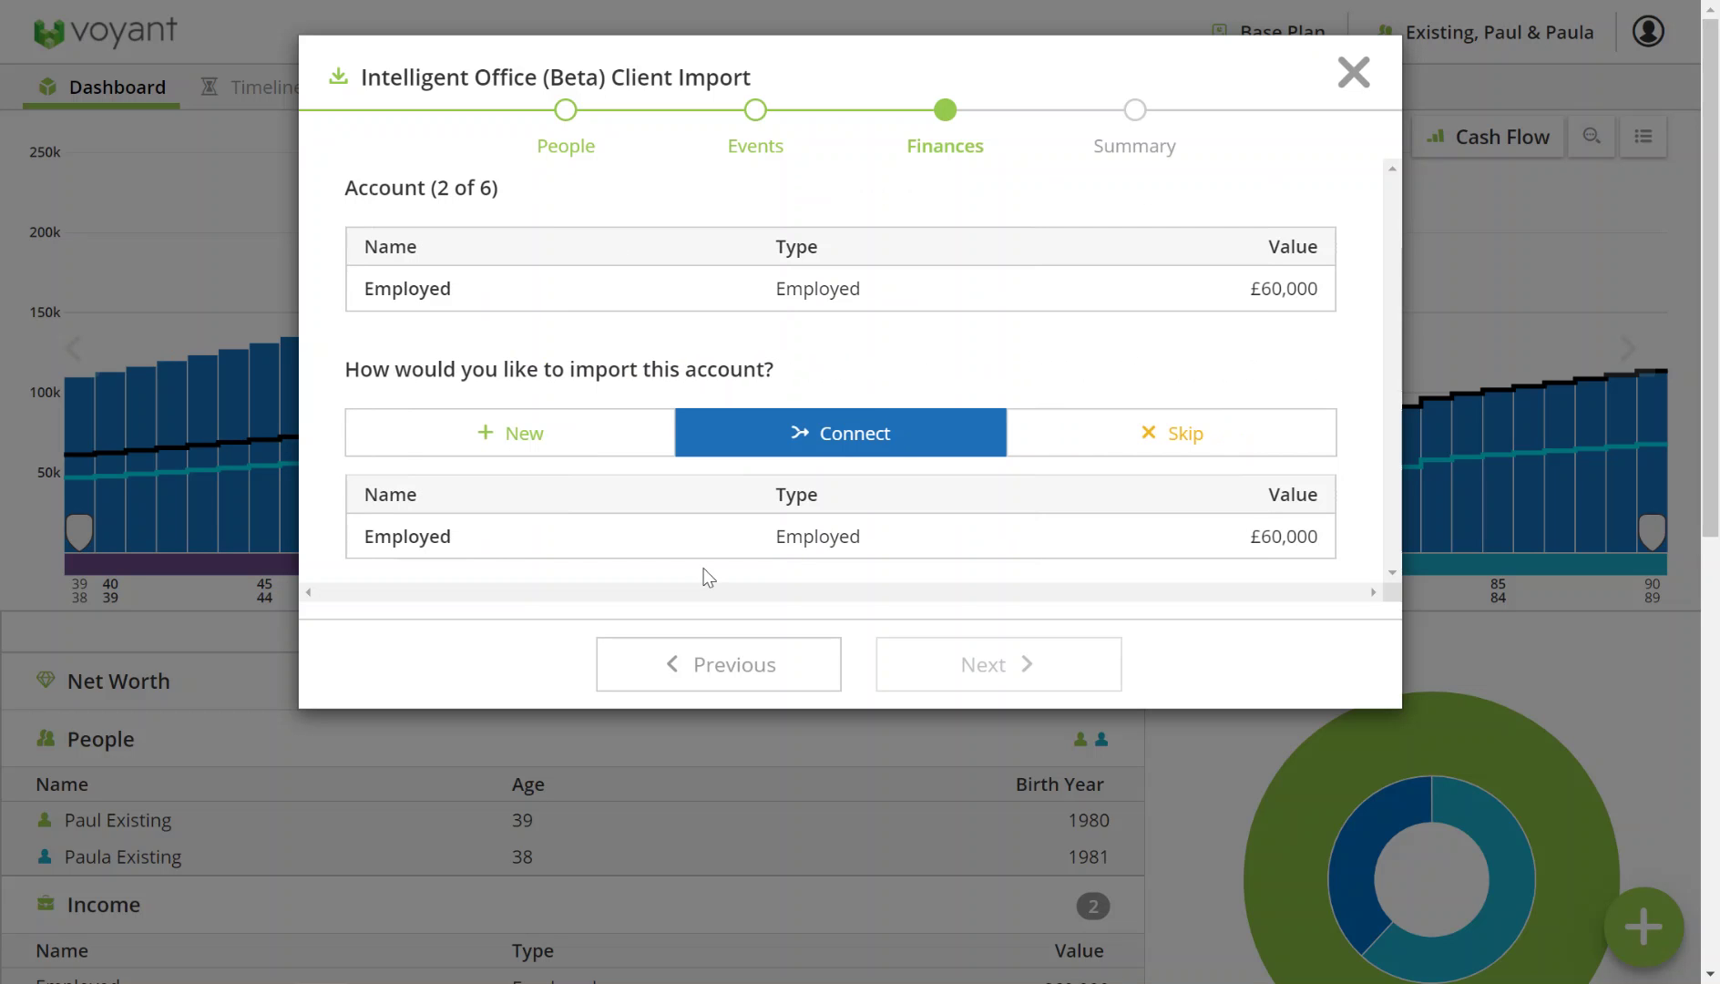
left_click(708, 545)
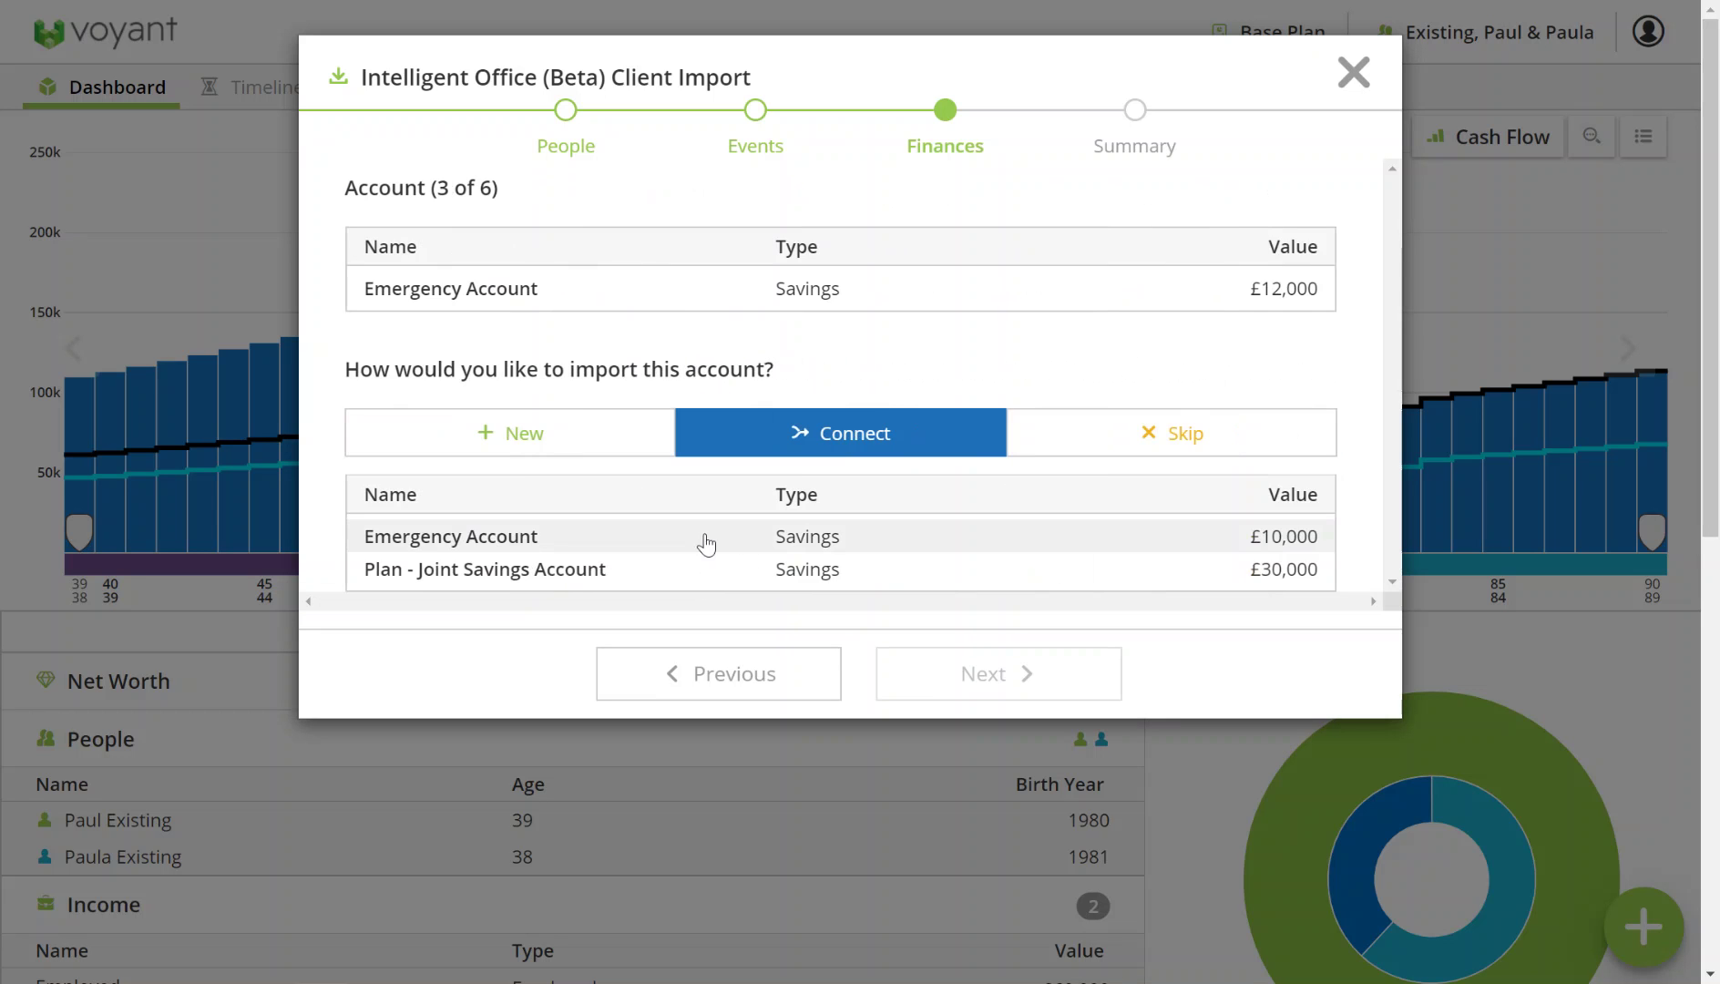
left_click(708, 553)
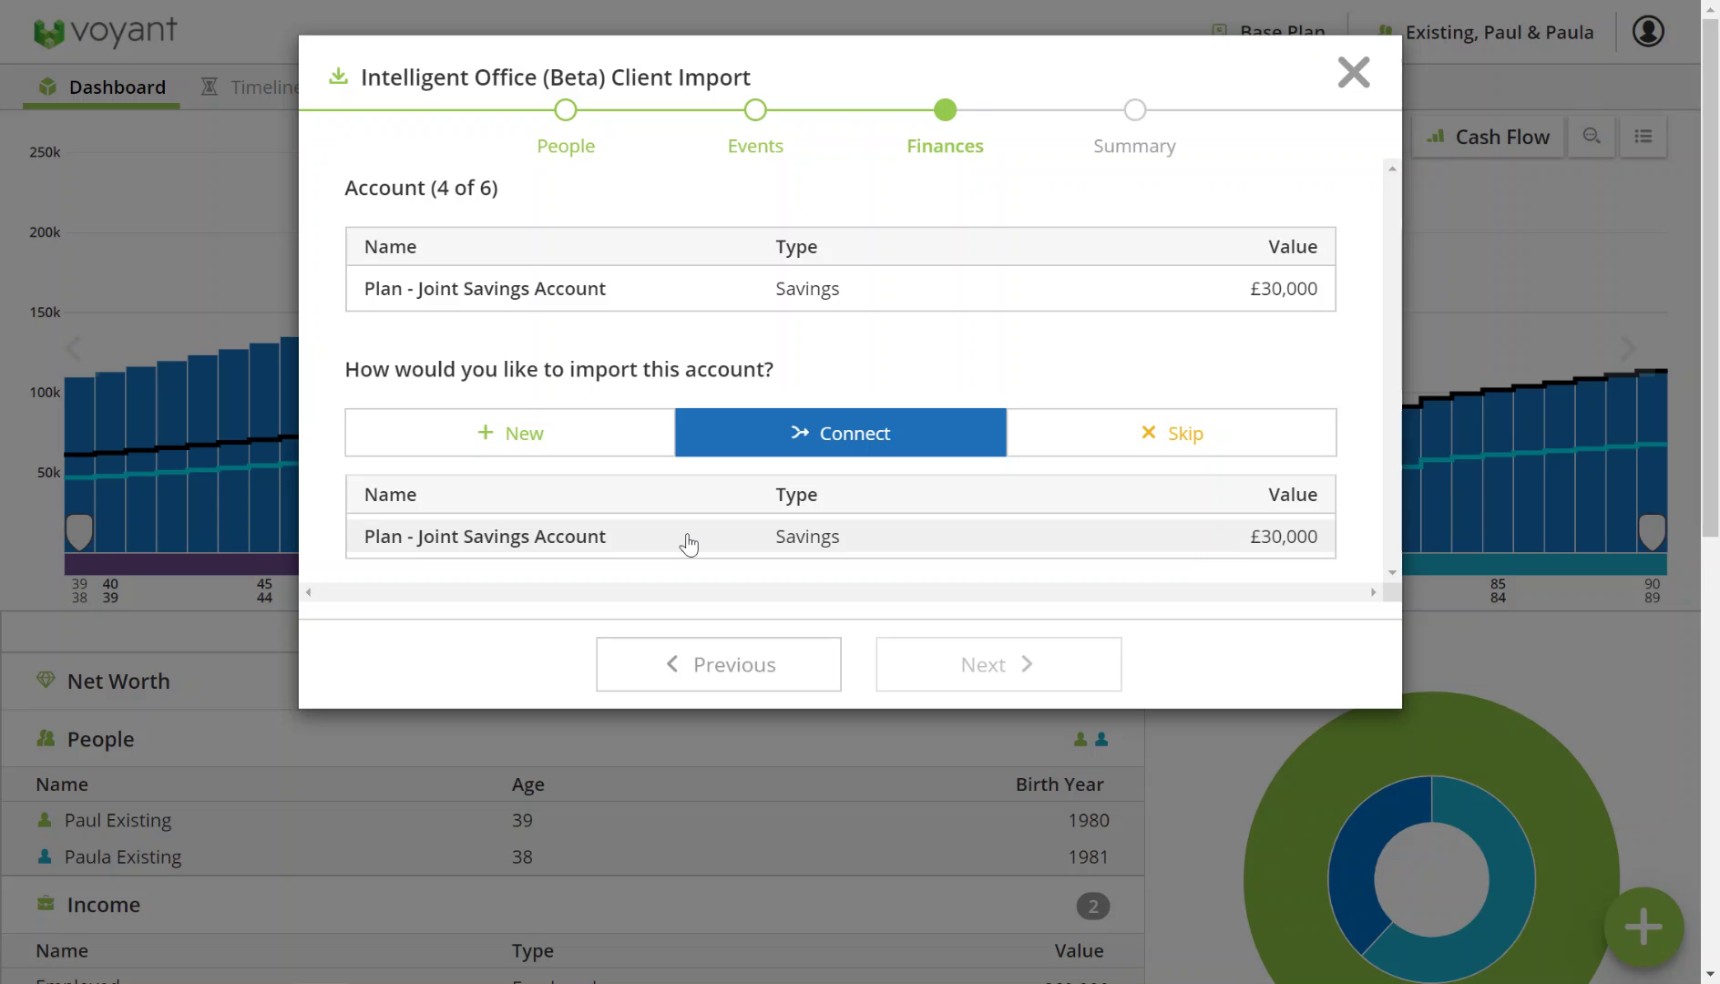
left_click(687, 544)
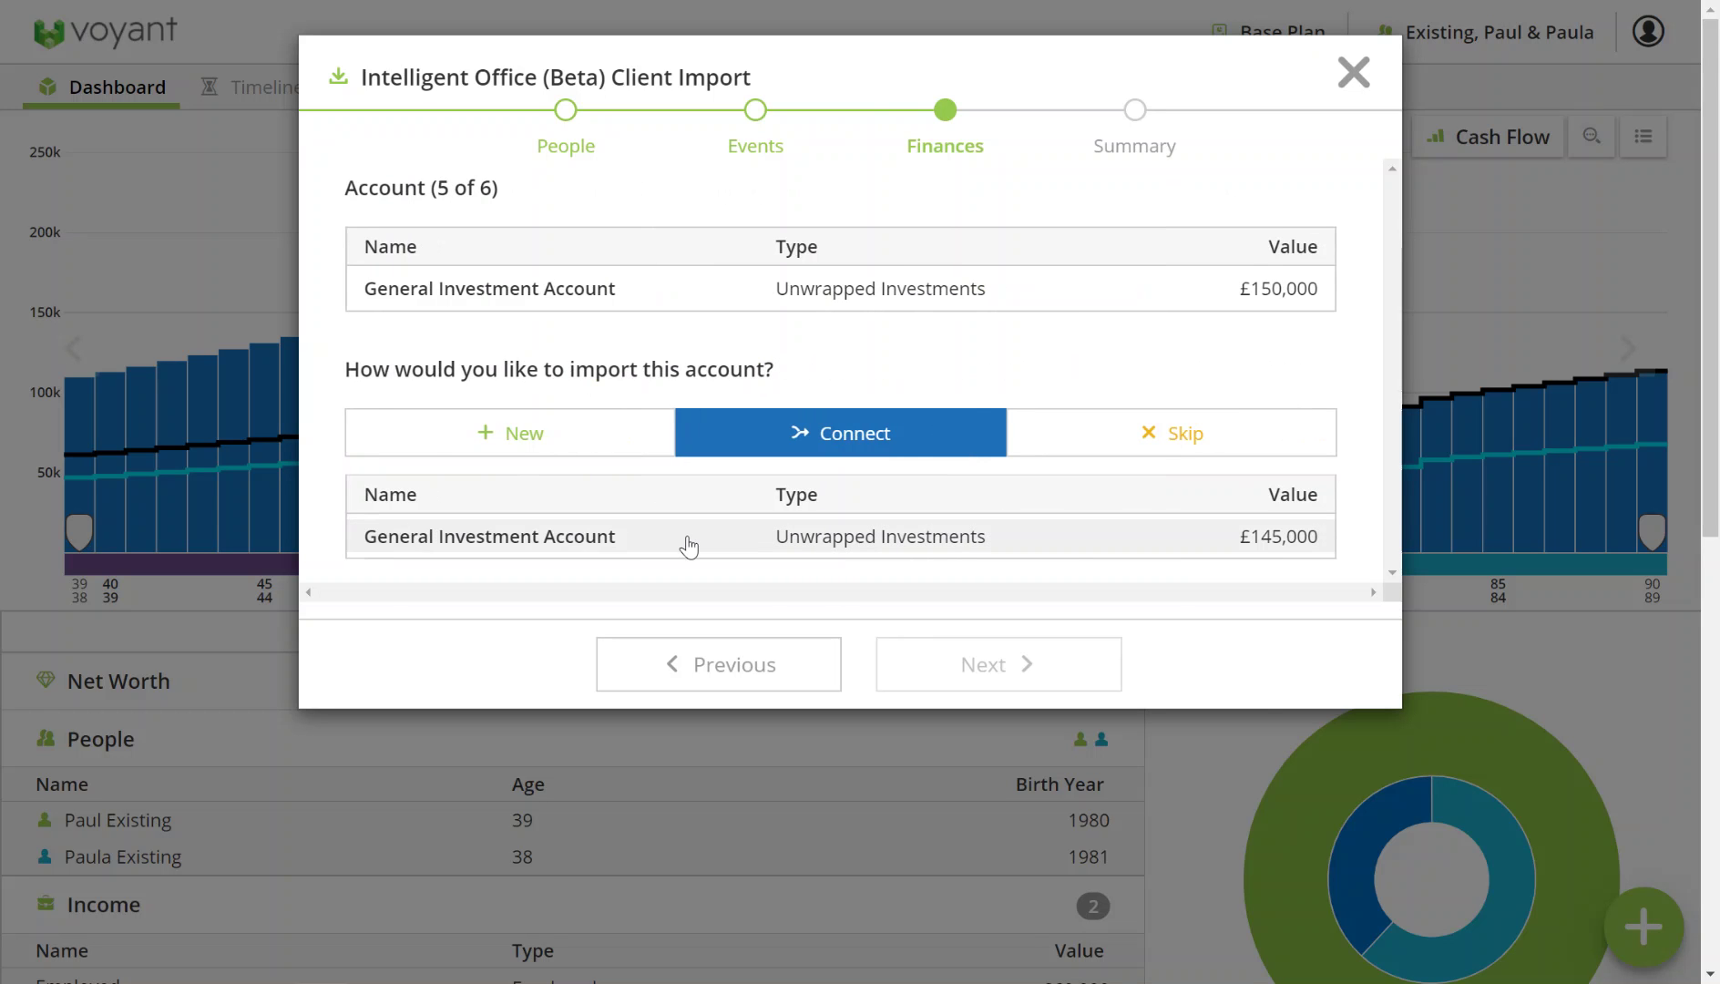
left_click(691, 544)
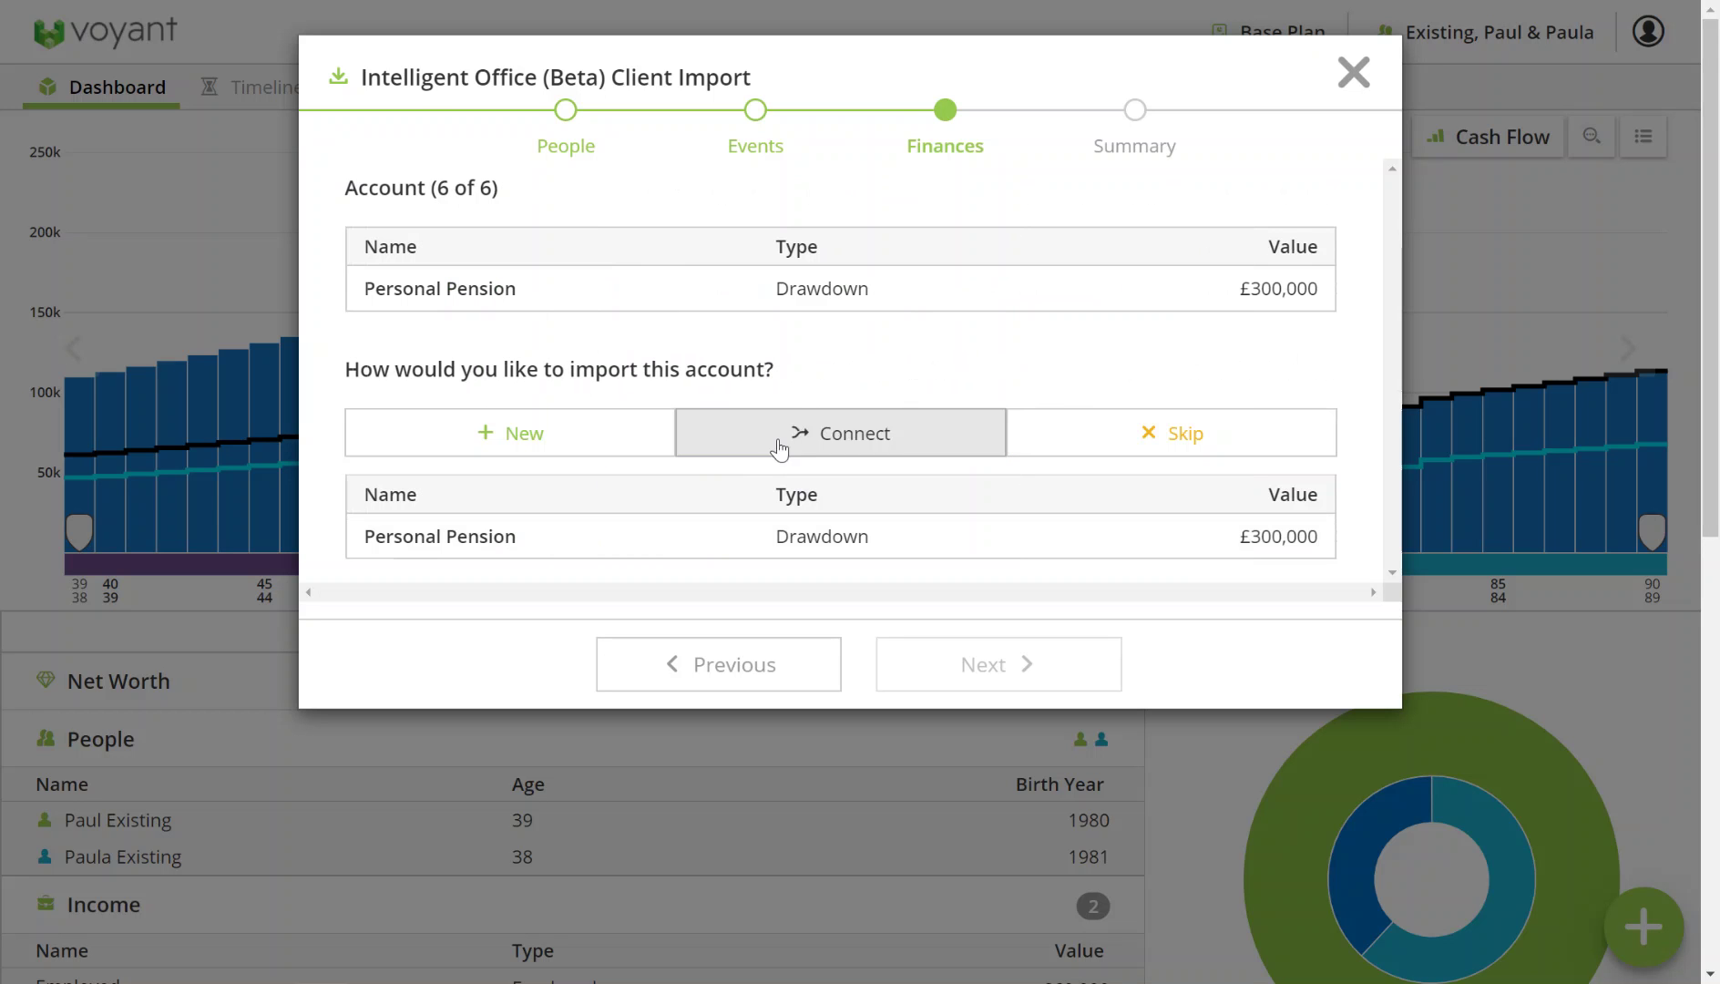
left_click(733, 544)
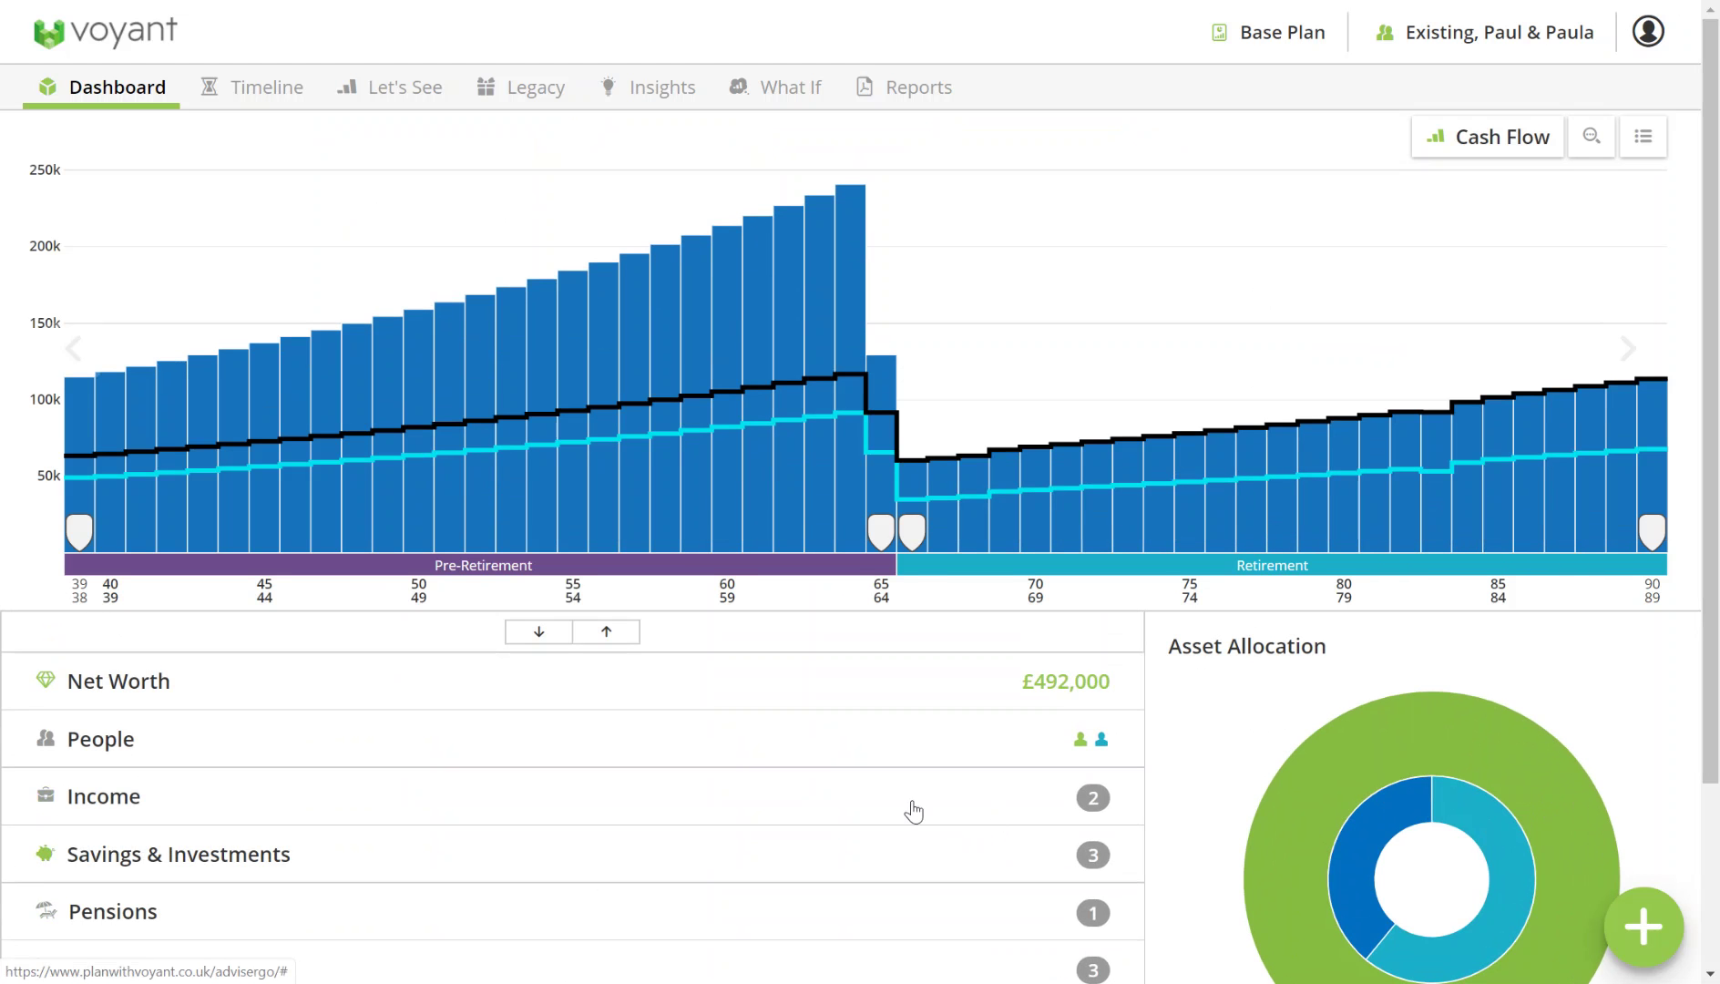
Expand all dashboard sections to review the import markers, then bring up the add-items menu.
left_click(521, 637)
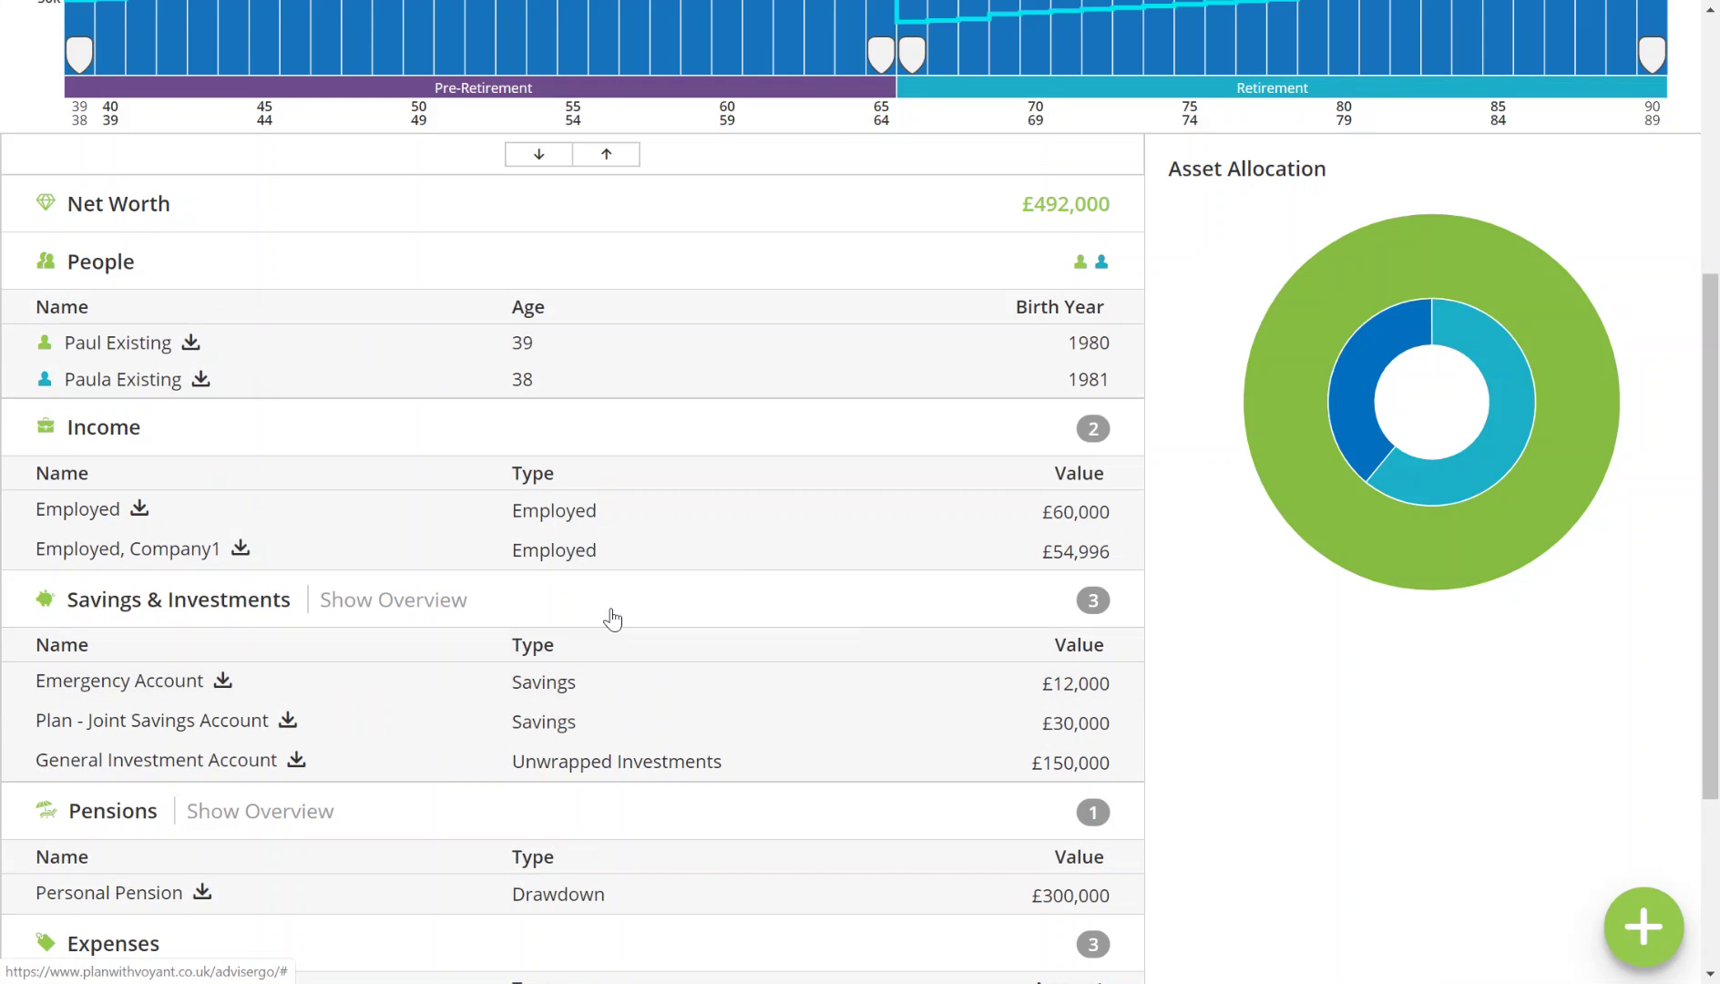
mouse_move(195, 353)
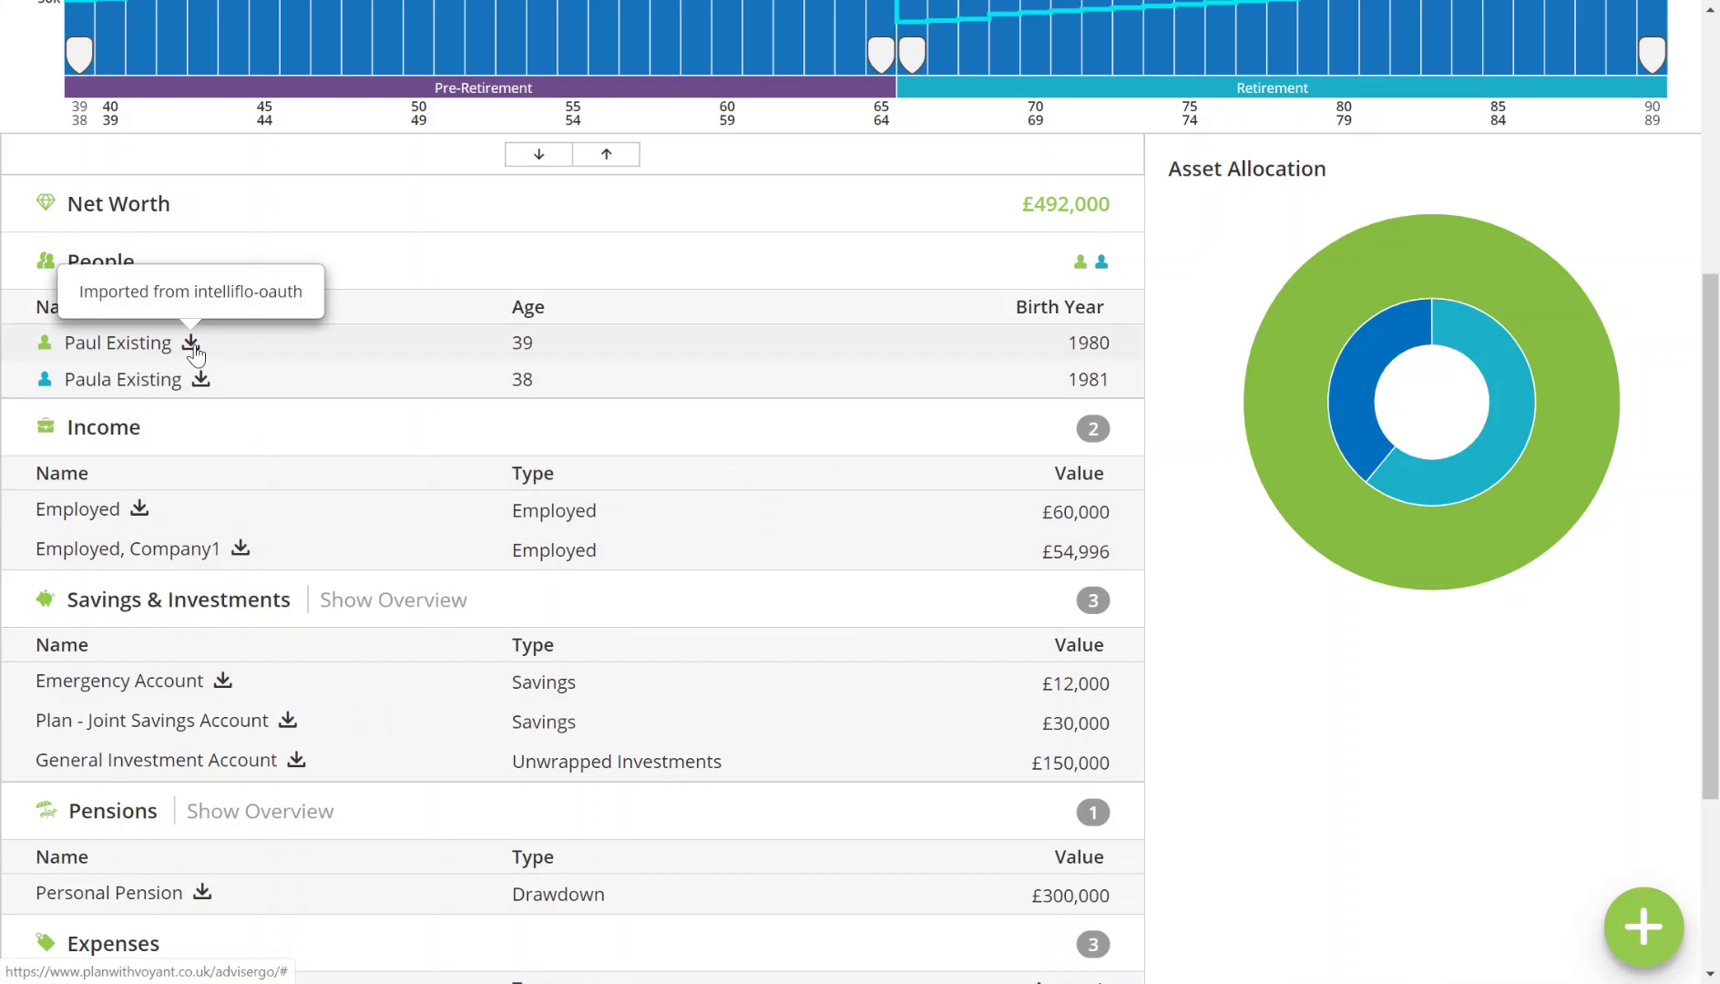
scroll(477, 609, "down", 3)
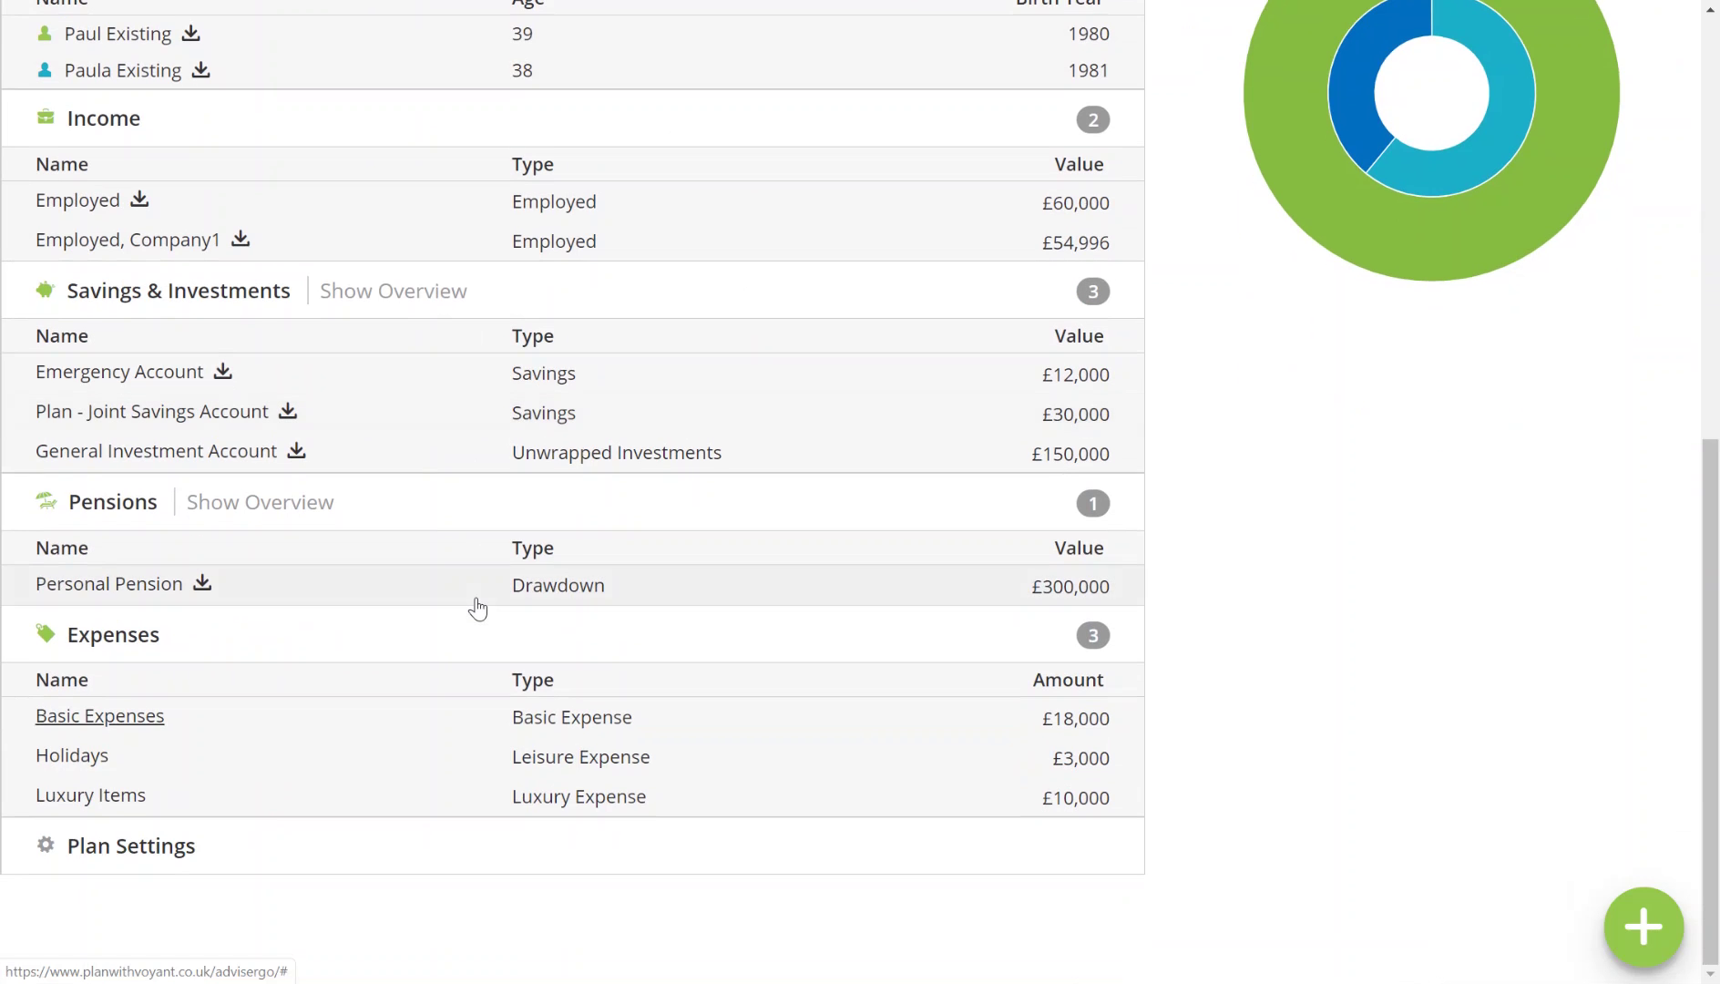
scroll(477, 609, "up", 2)
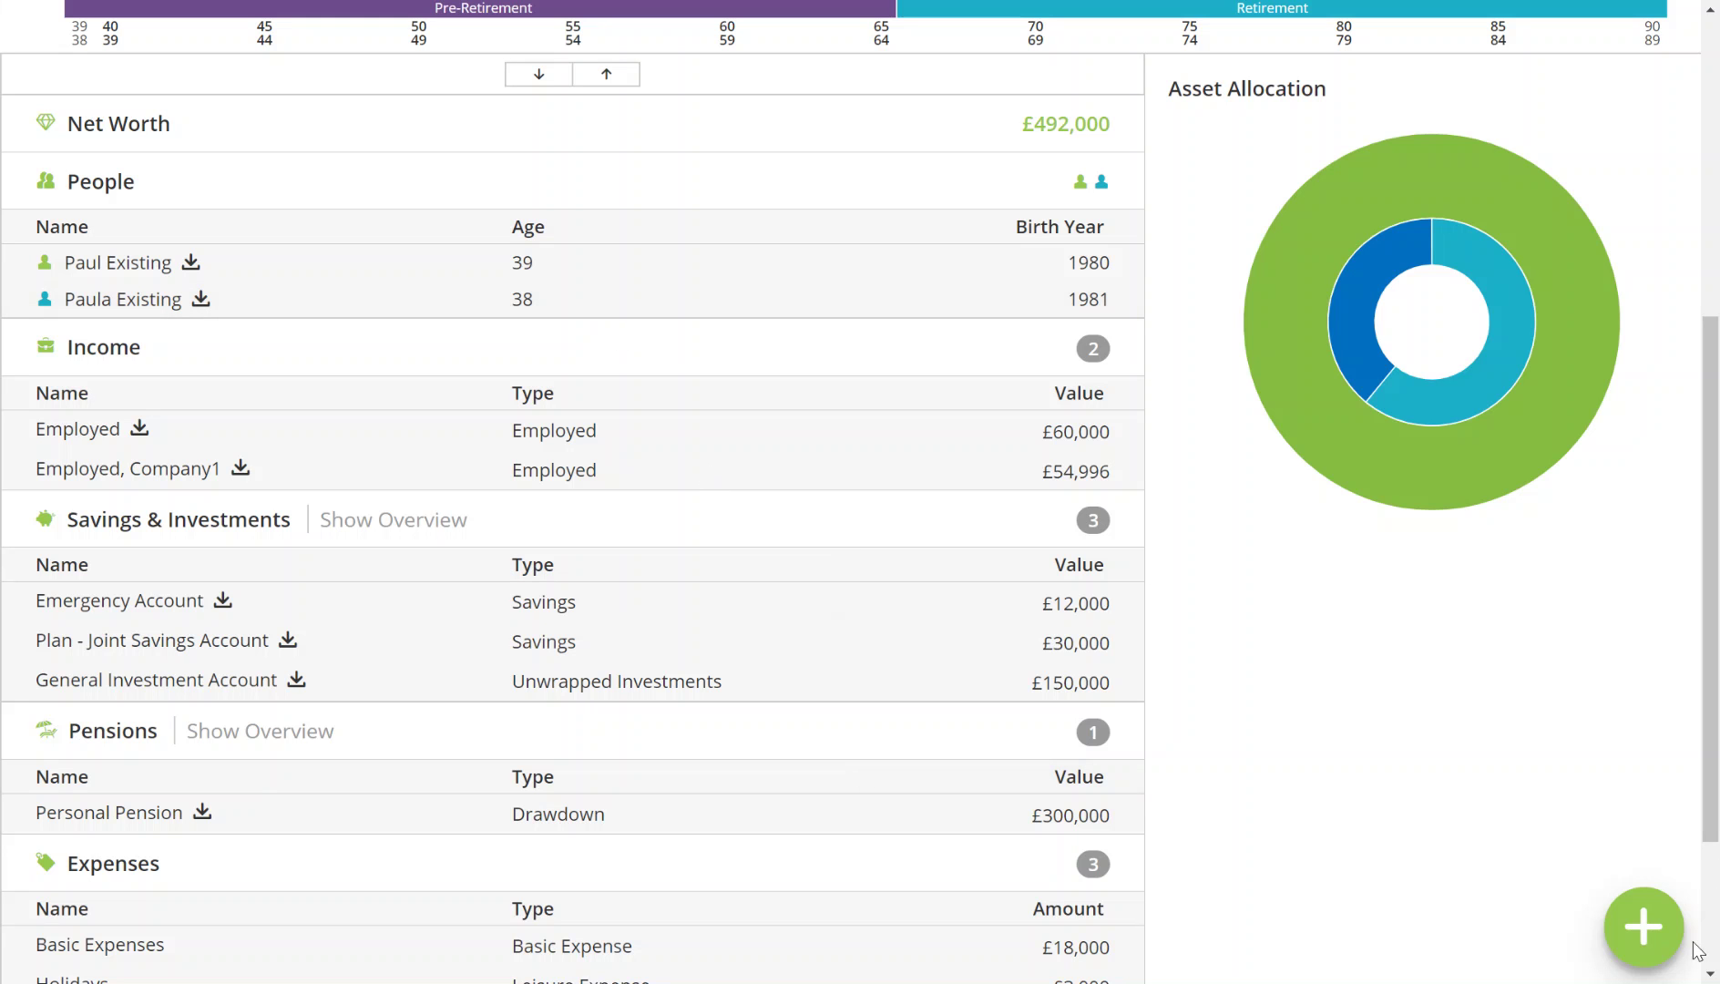
left_click(1610, 924)
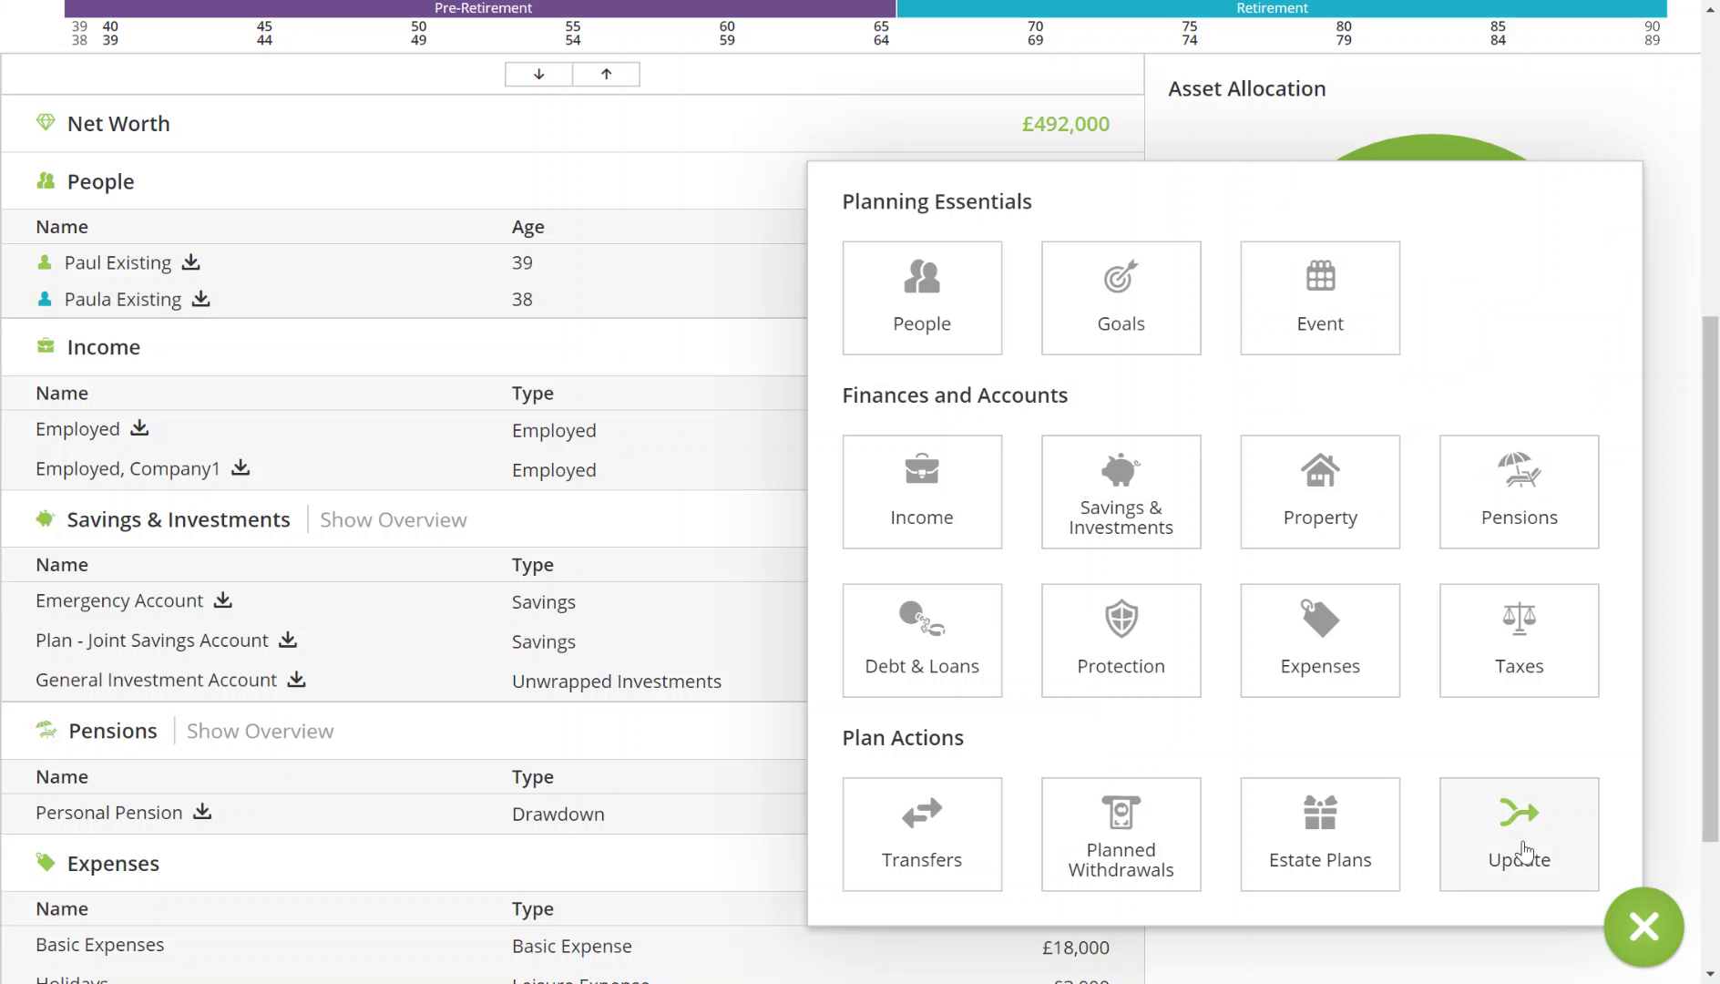
Dismiss the add-items menu and return to the top of the £492,000 net-worth dashboard.
left_click(1632, 936)
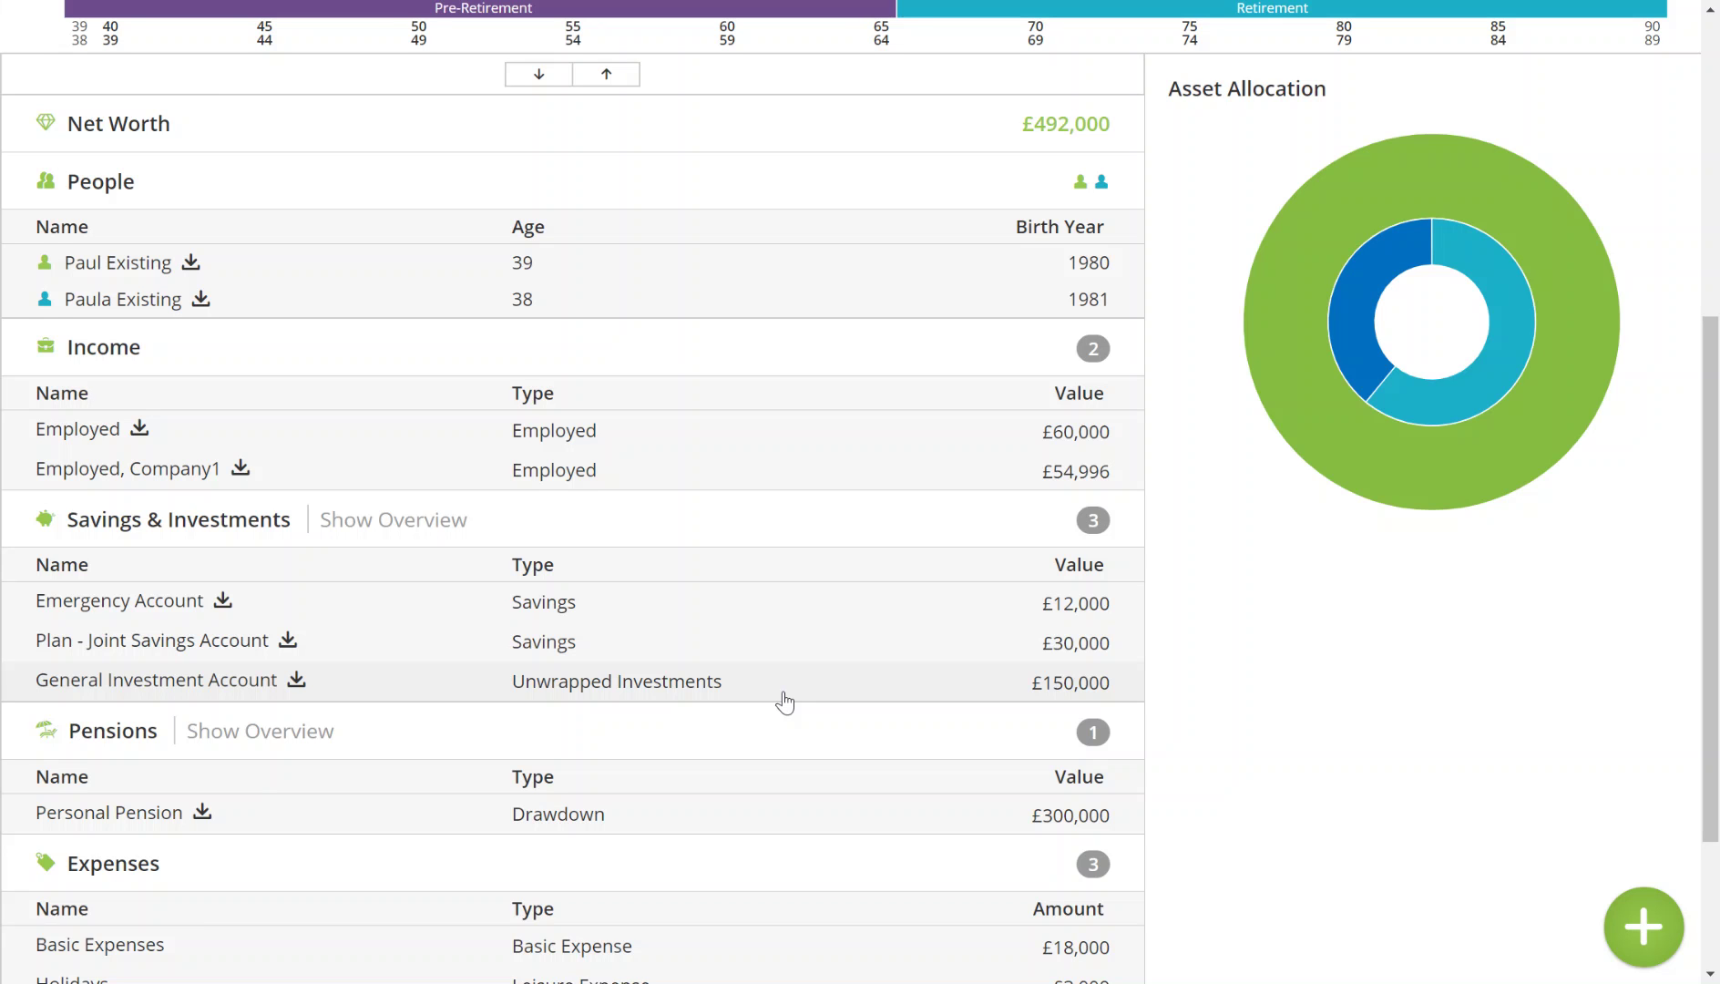
scroll(788, 925, "up", 6)
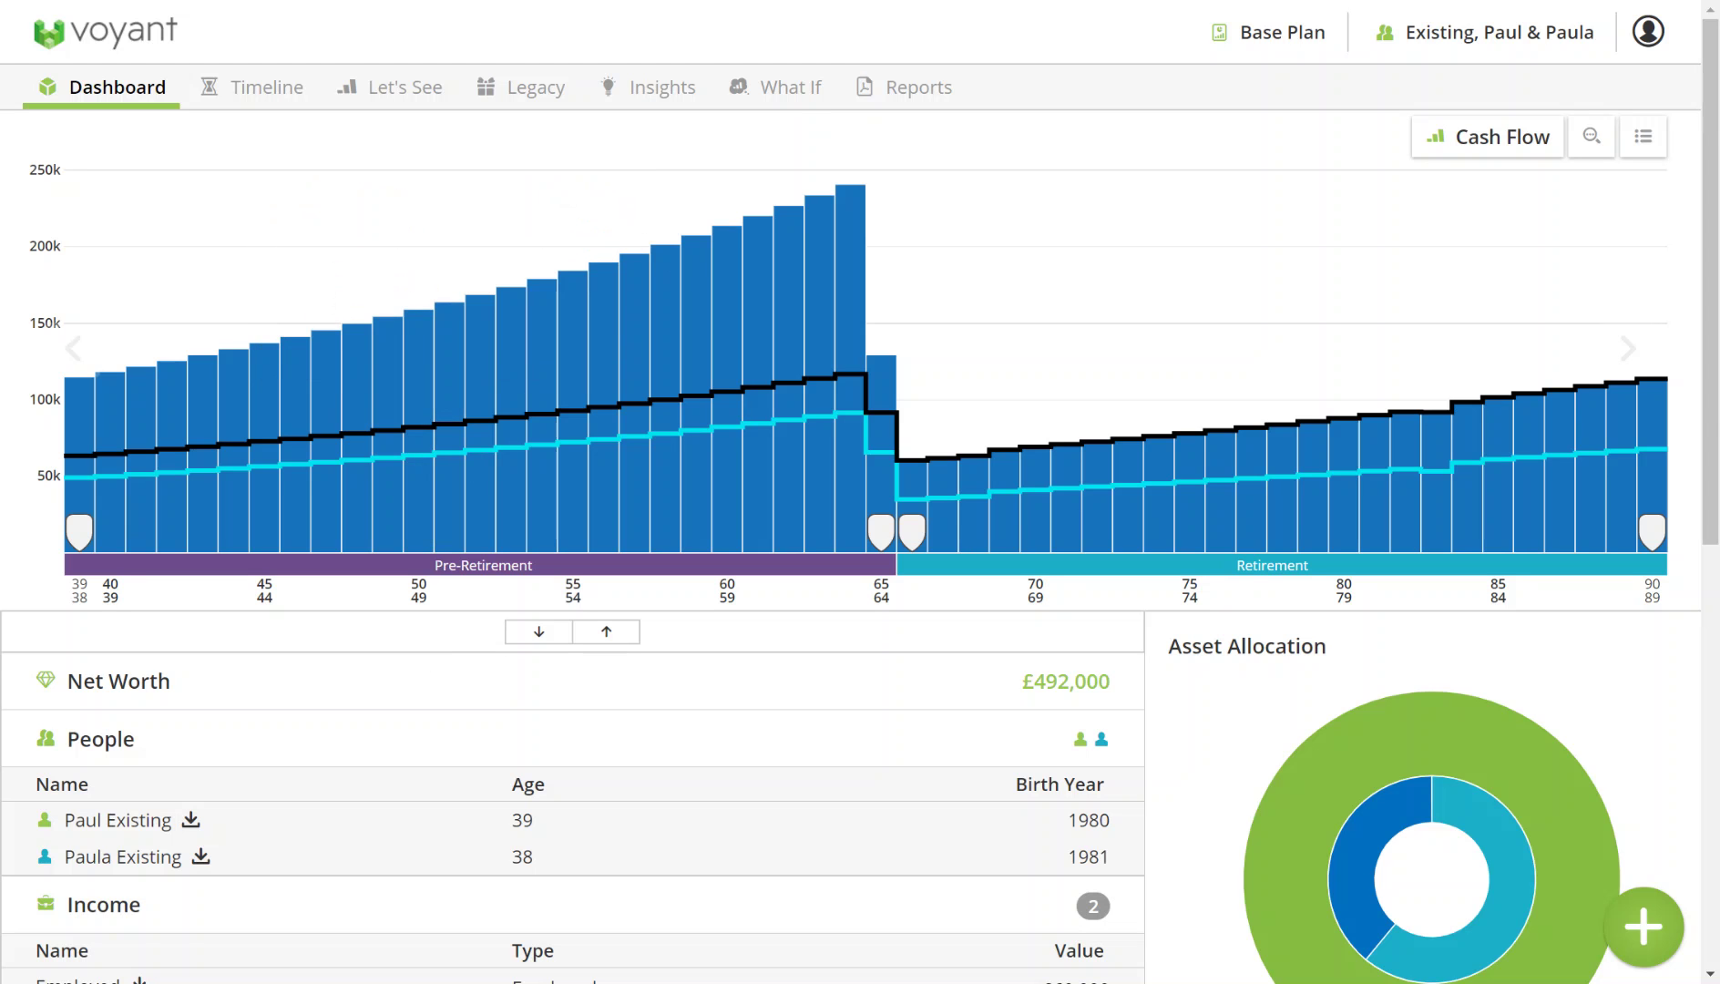
left_click_drag(921, 0, 913, 89)
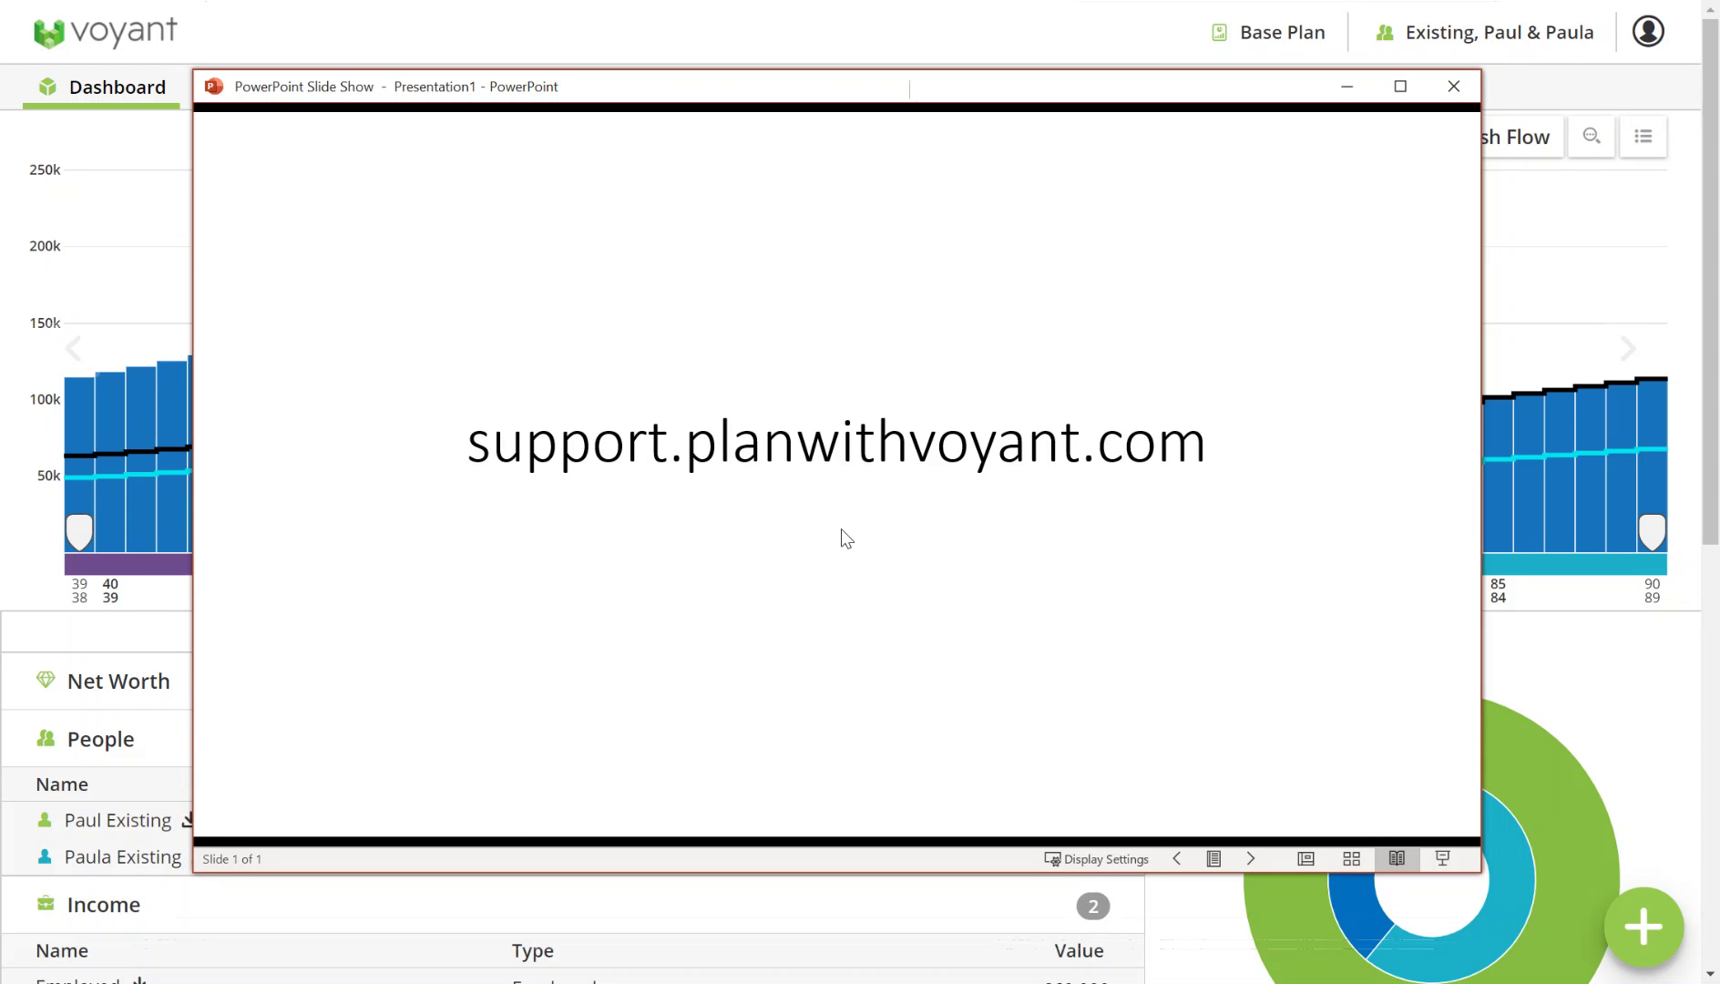
left_click_drag(876, 91, 948, 0)
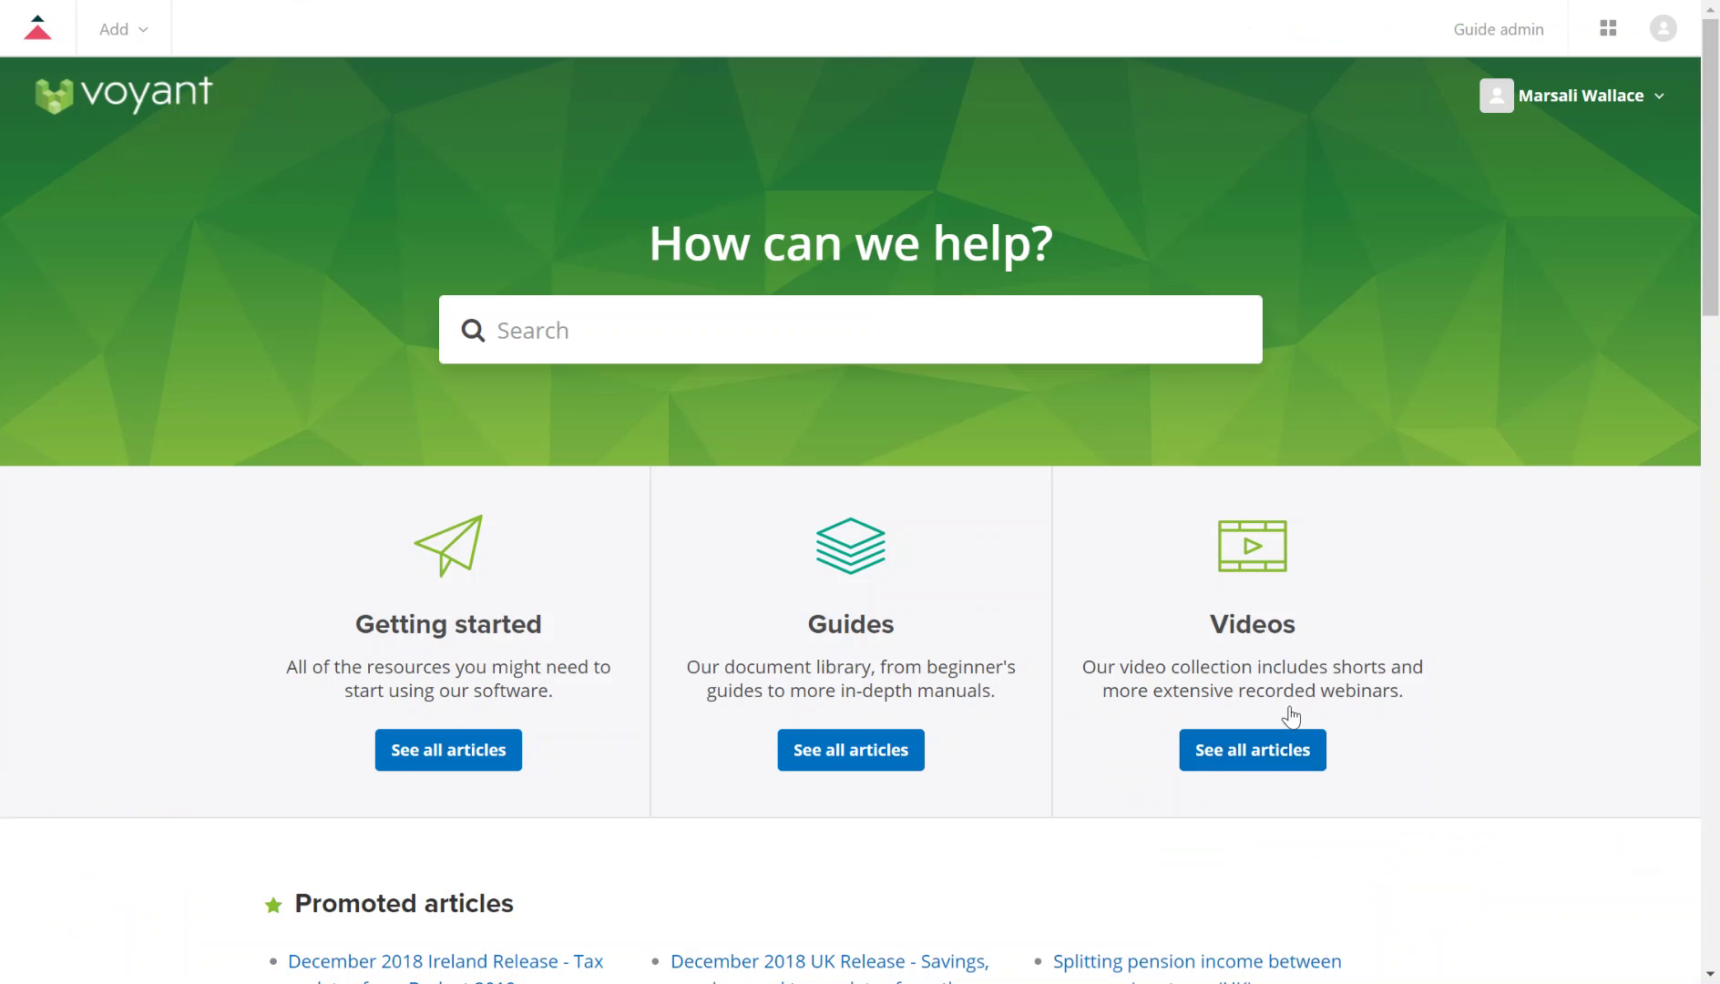
Go to the Integrations help articles and open the New Intelliflo (OAuth) integration instructions.
scroll(1284, 720, "down", 5)
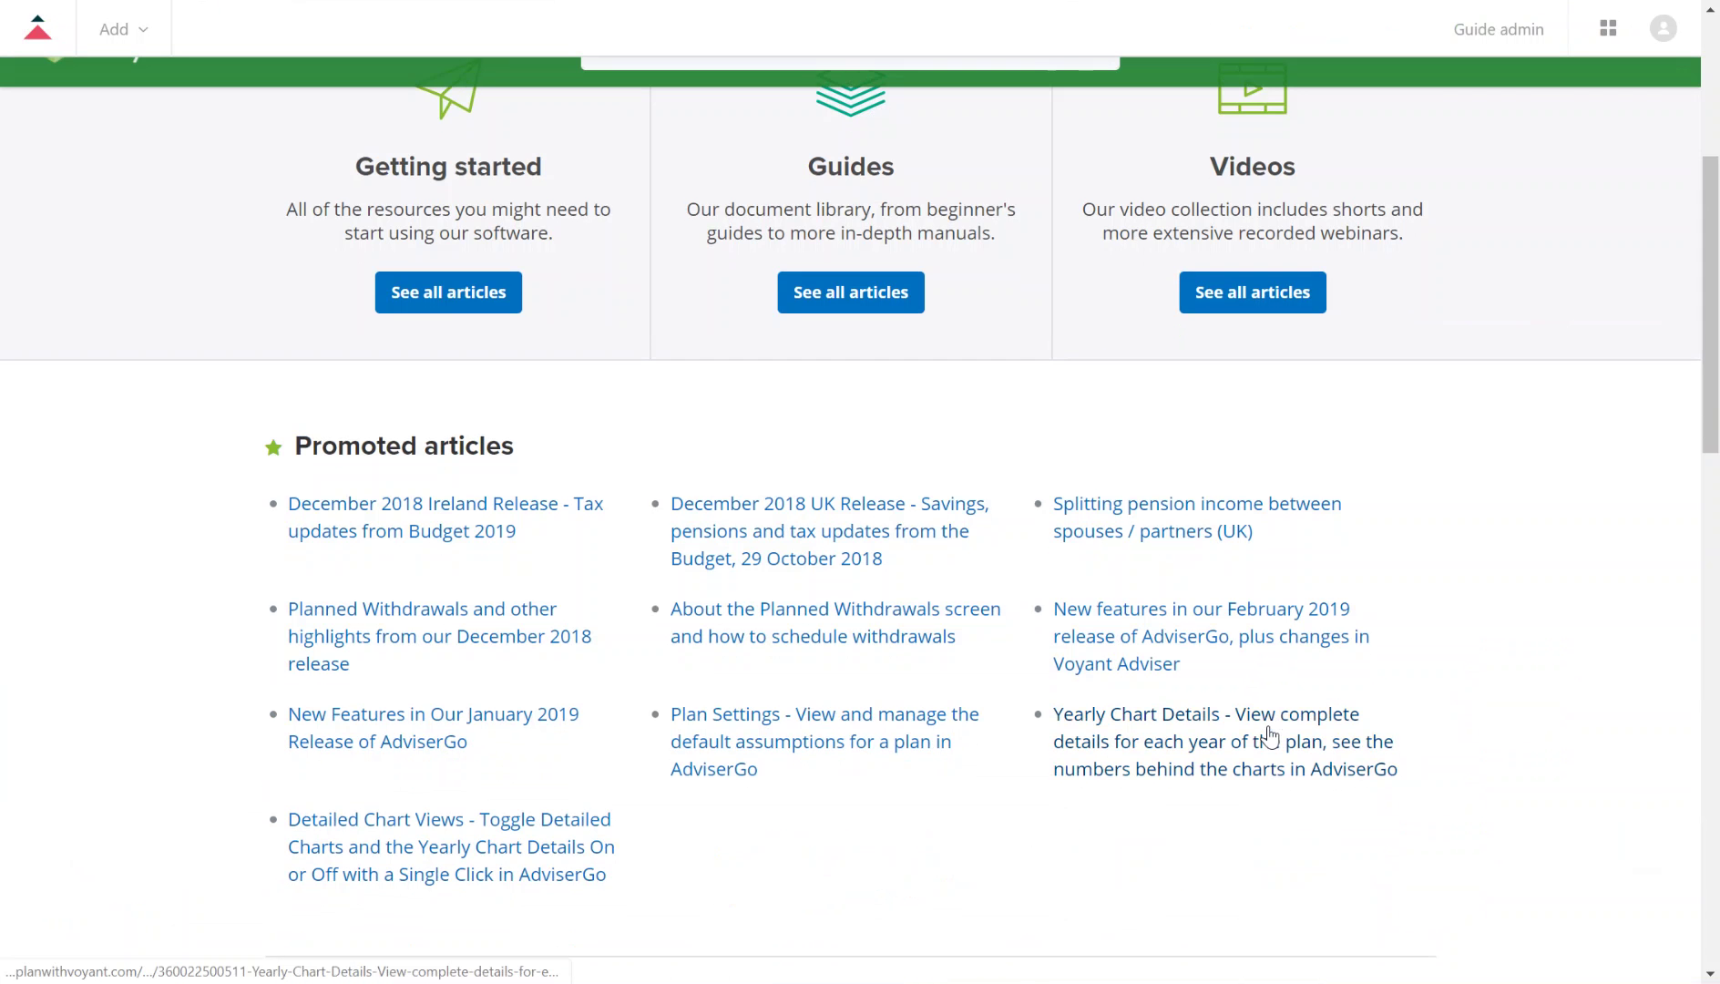
scroll(1271, 735, "down", 10)
left_click(999, 518)
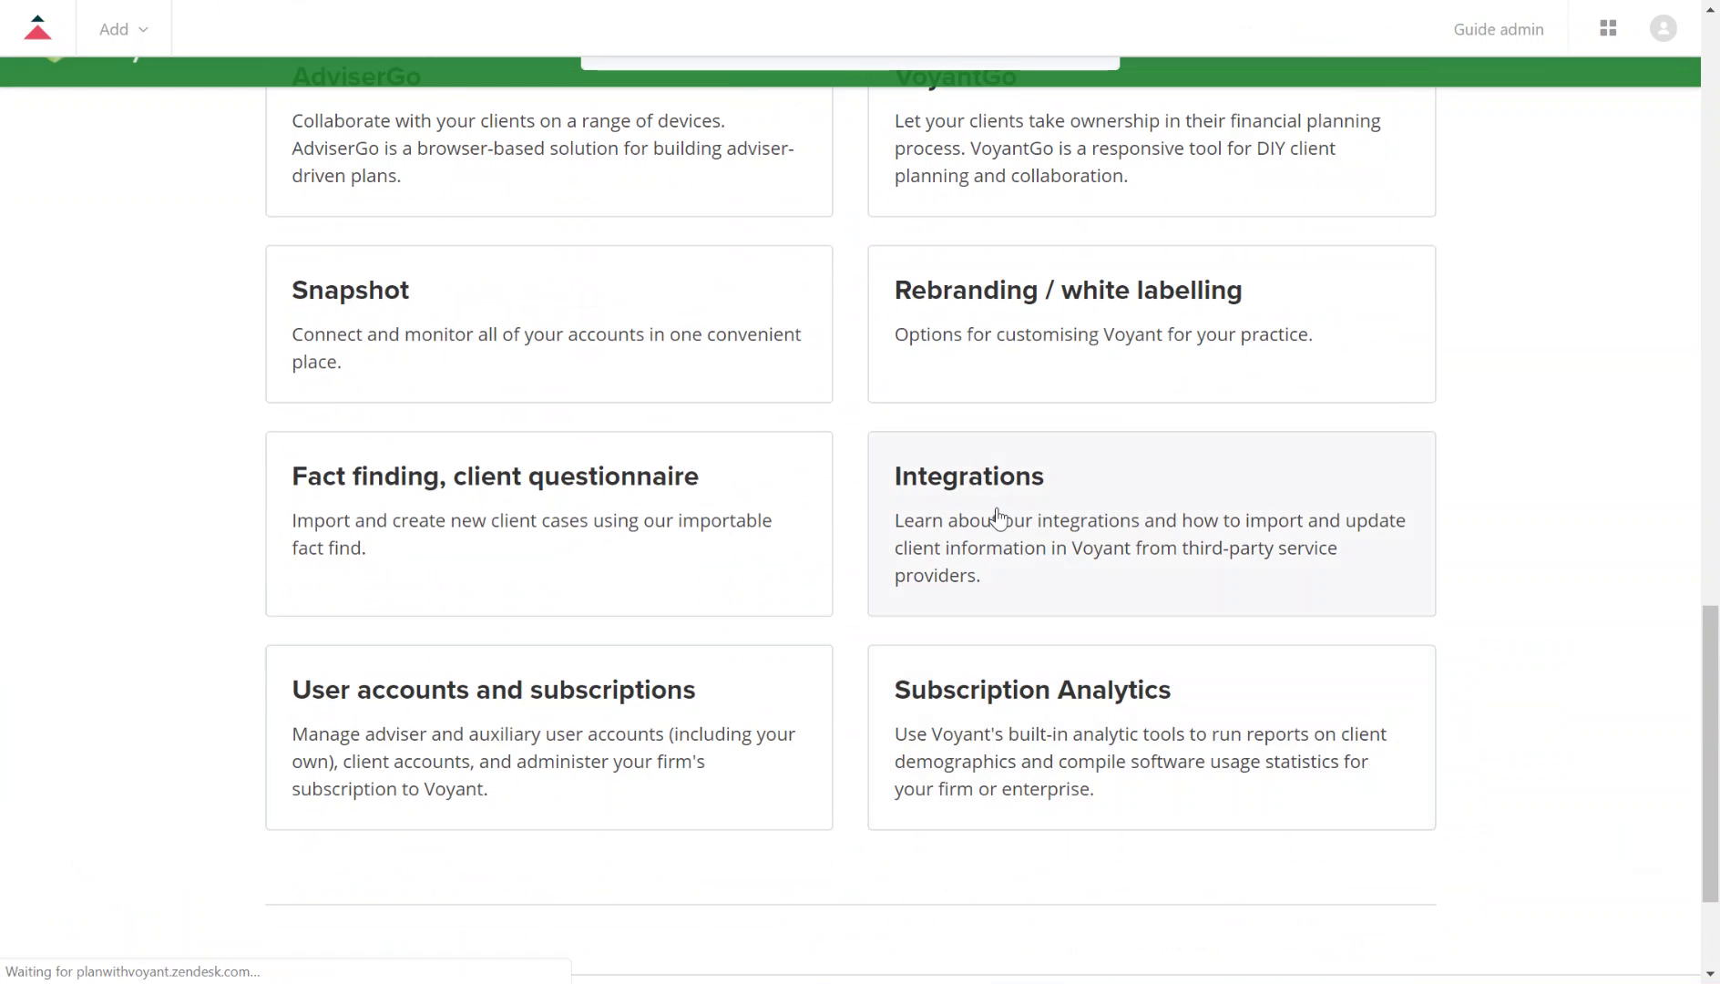
scroll(1011, 587, "down", 7)
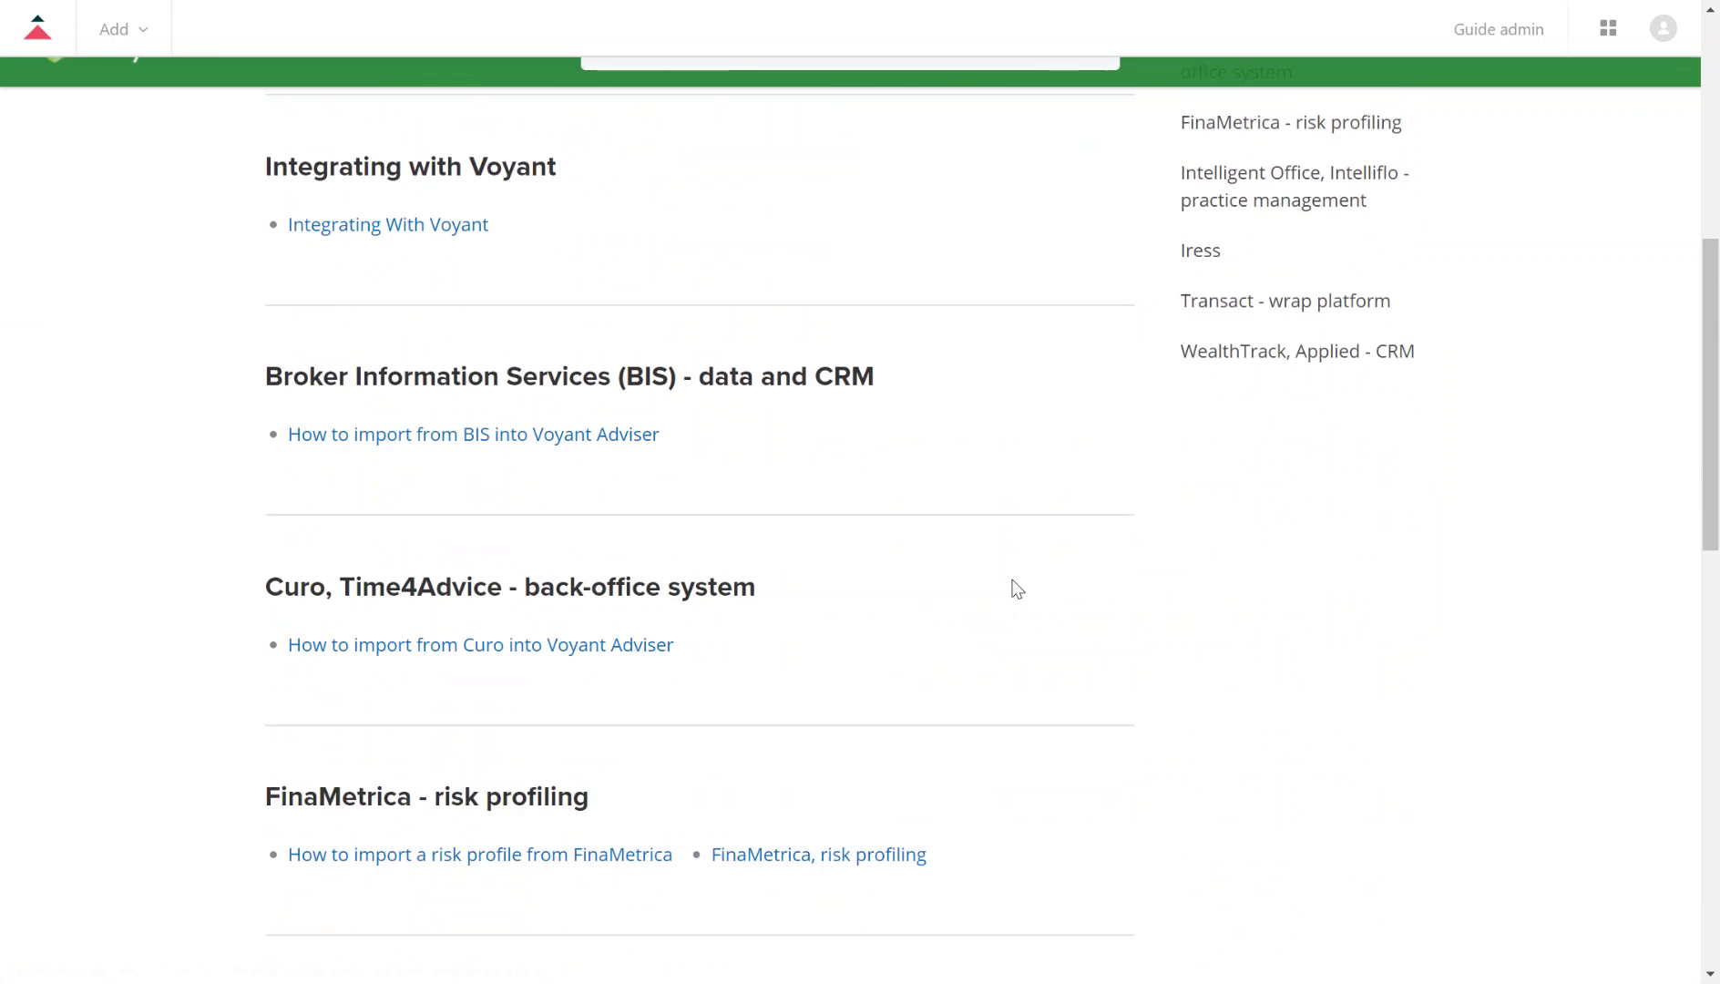
scroll(1017, 590, "down", 7)
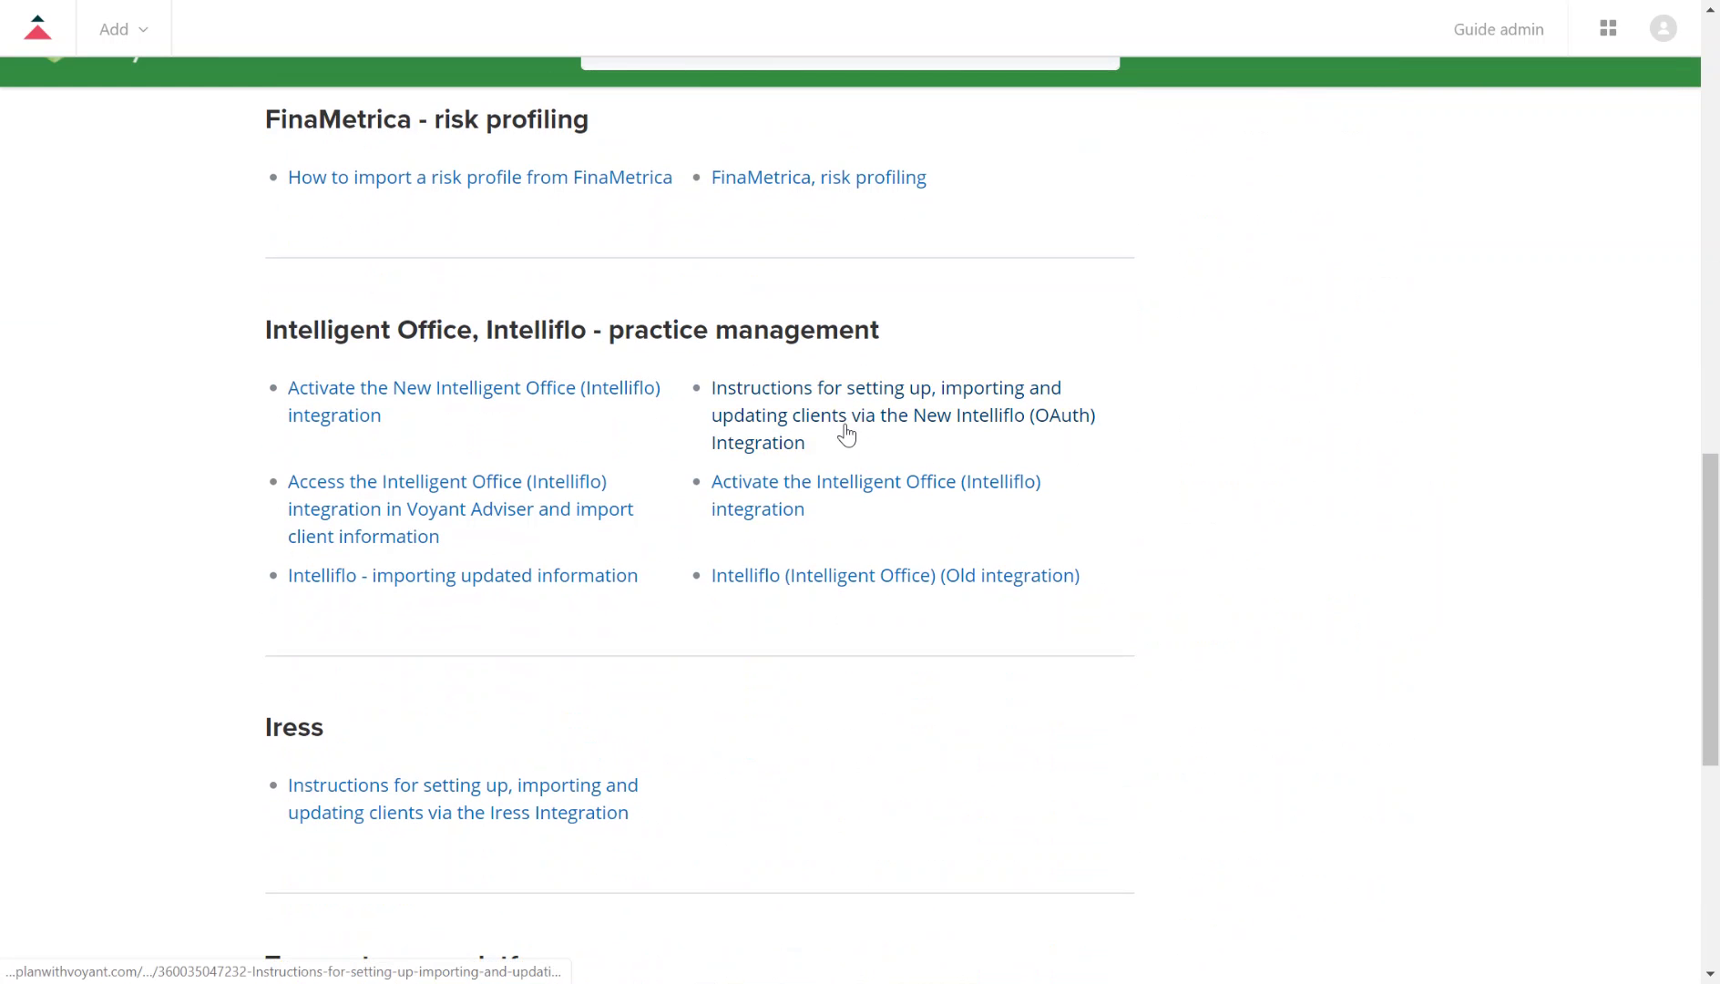
left_click(847, 427)
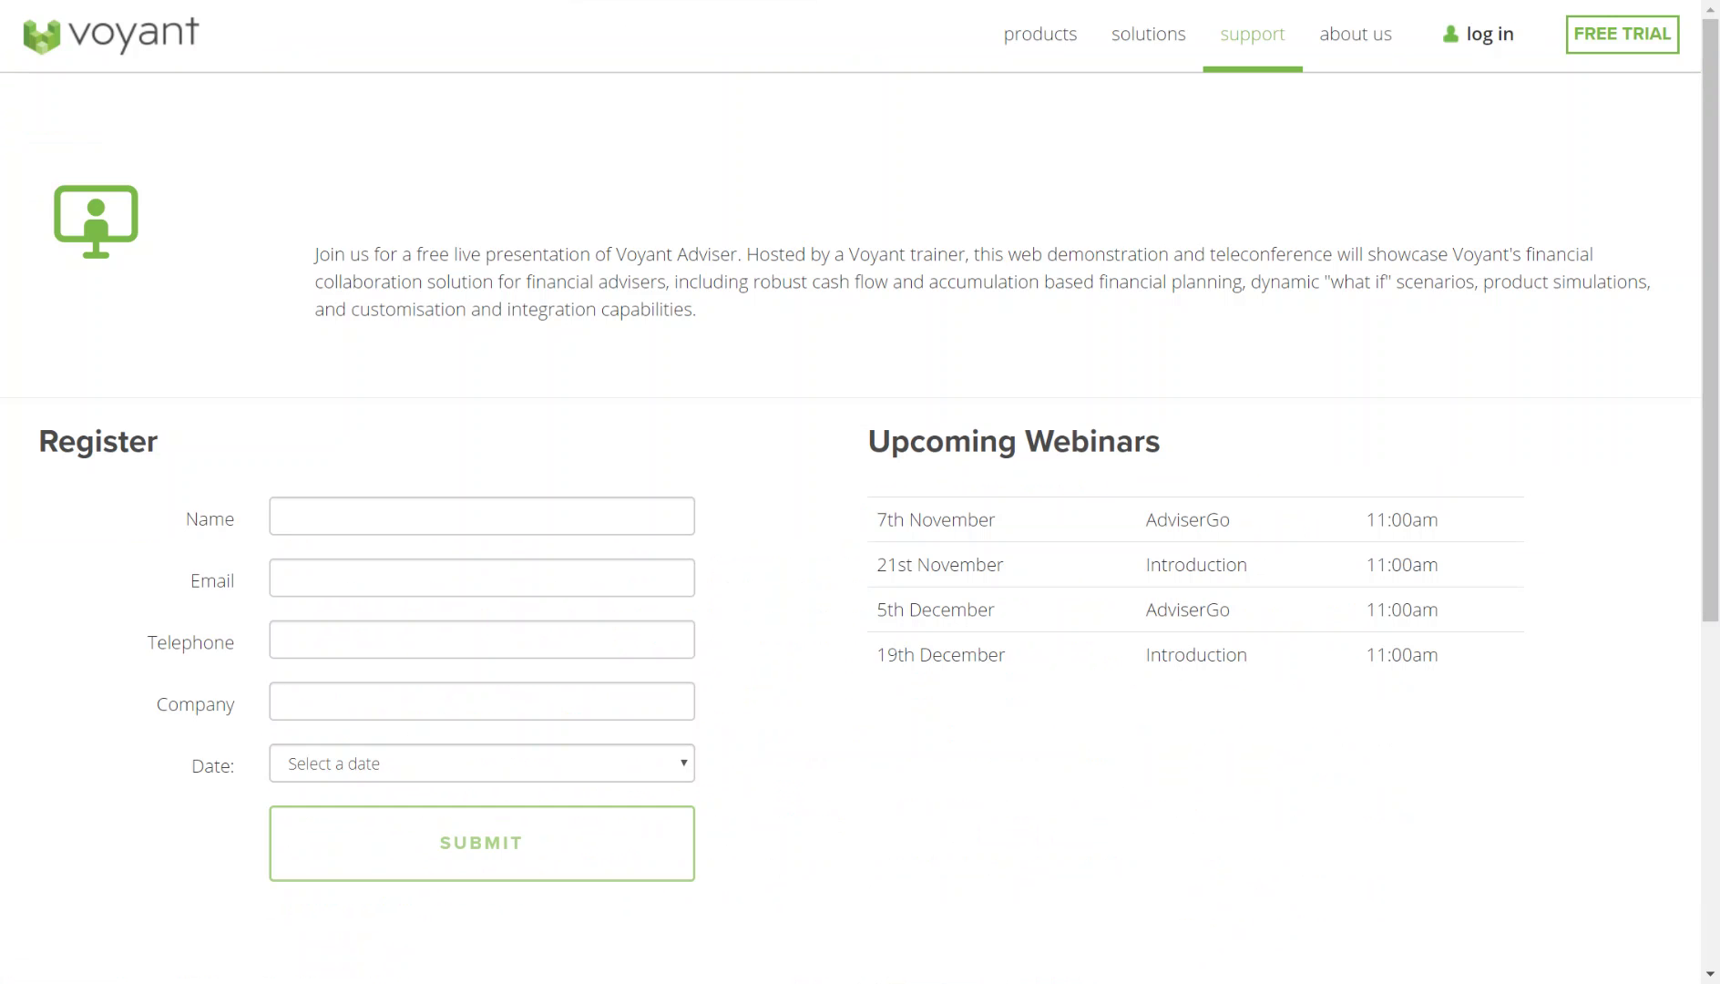
Go to the website's support page and view the Webinars, Training, Documents, Online Help and Videos cards.
left_click(1246, 44)
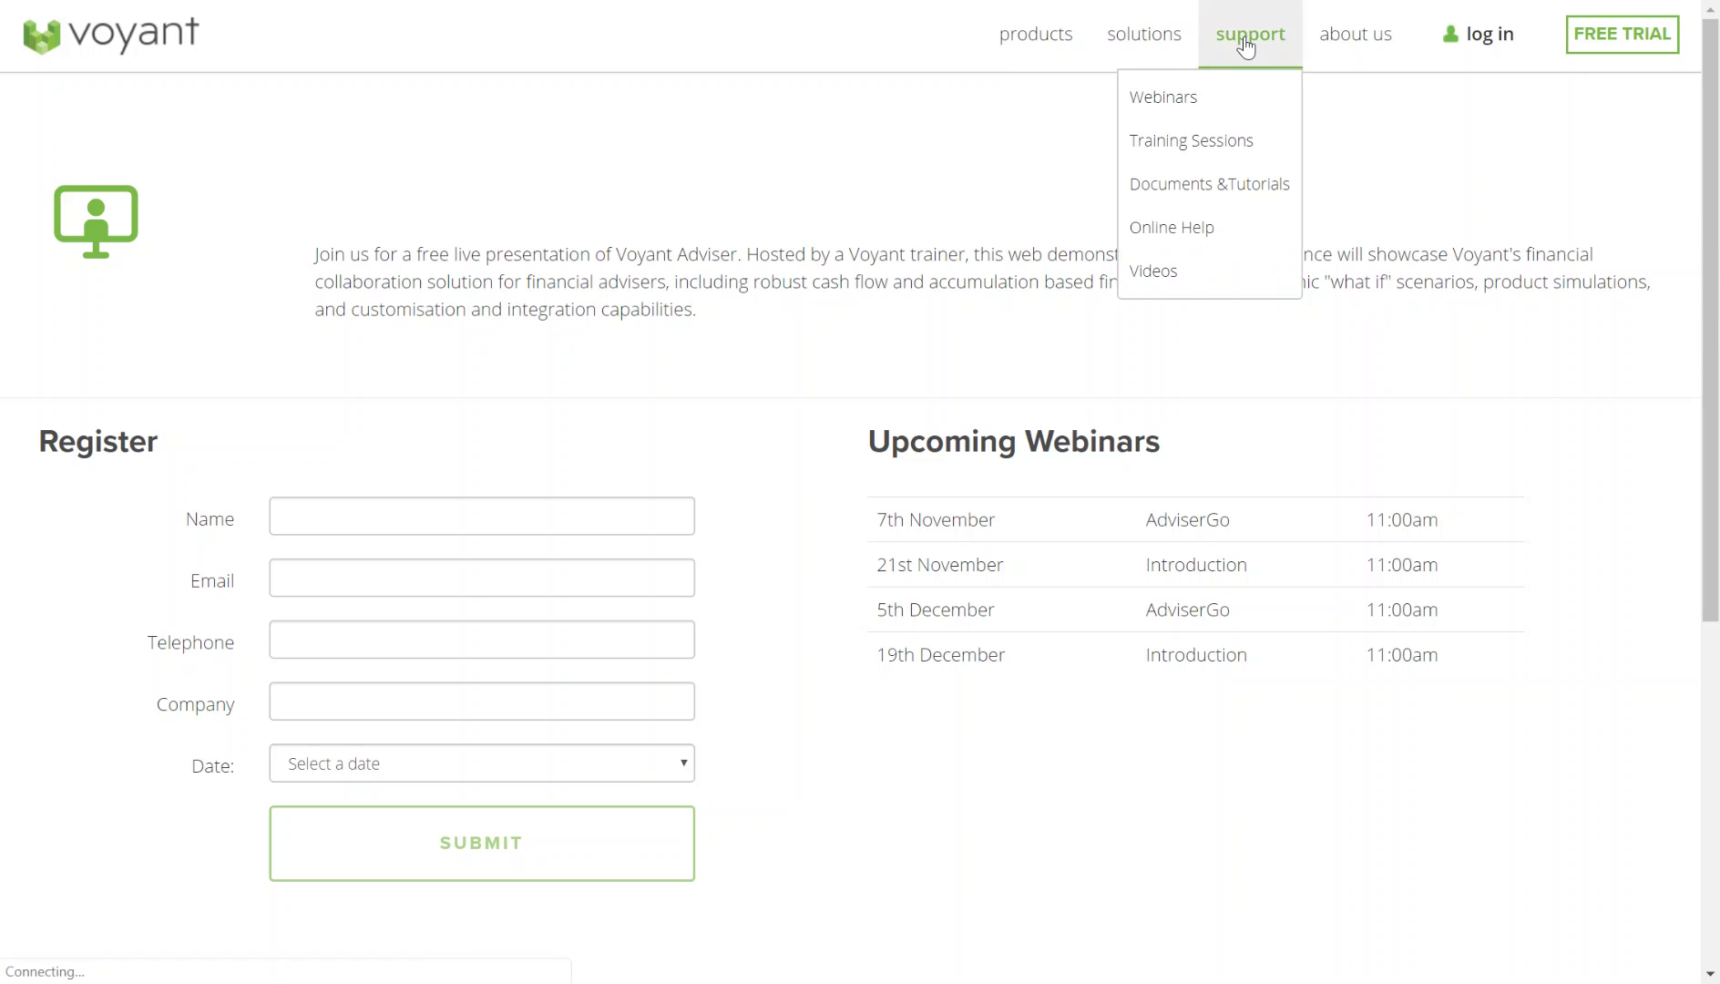
scroll(1171, 473, "down", 3)
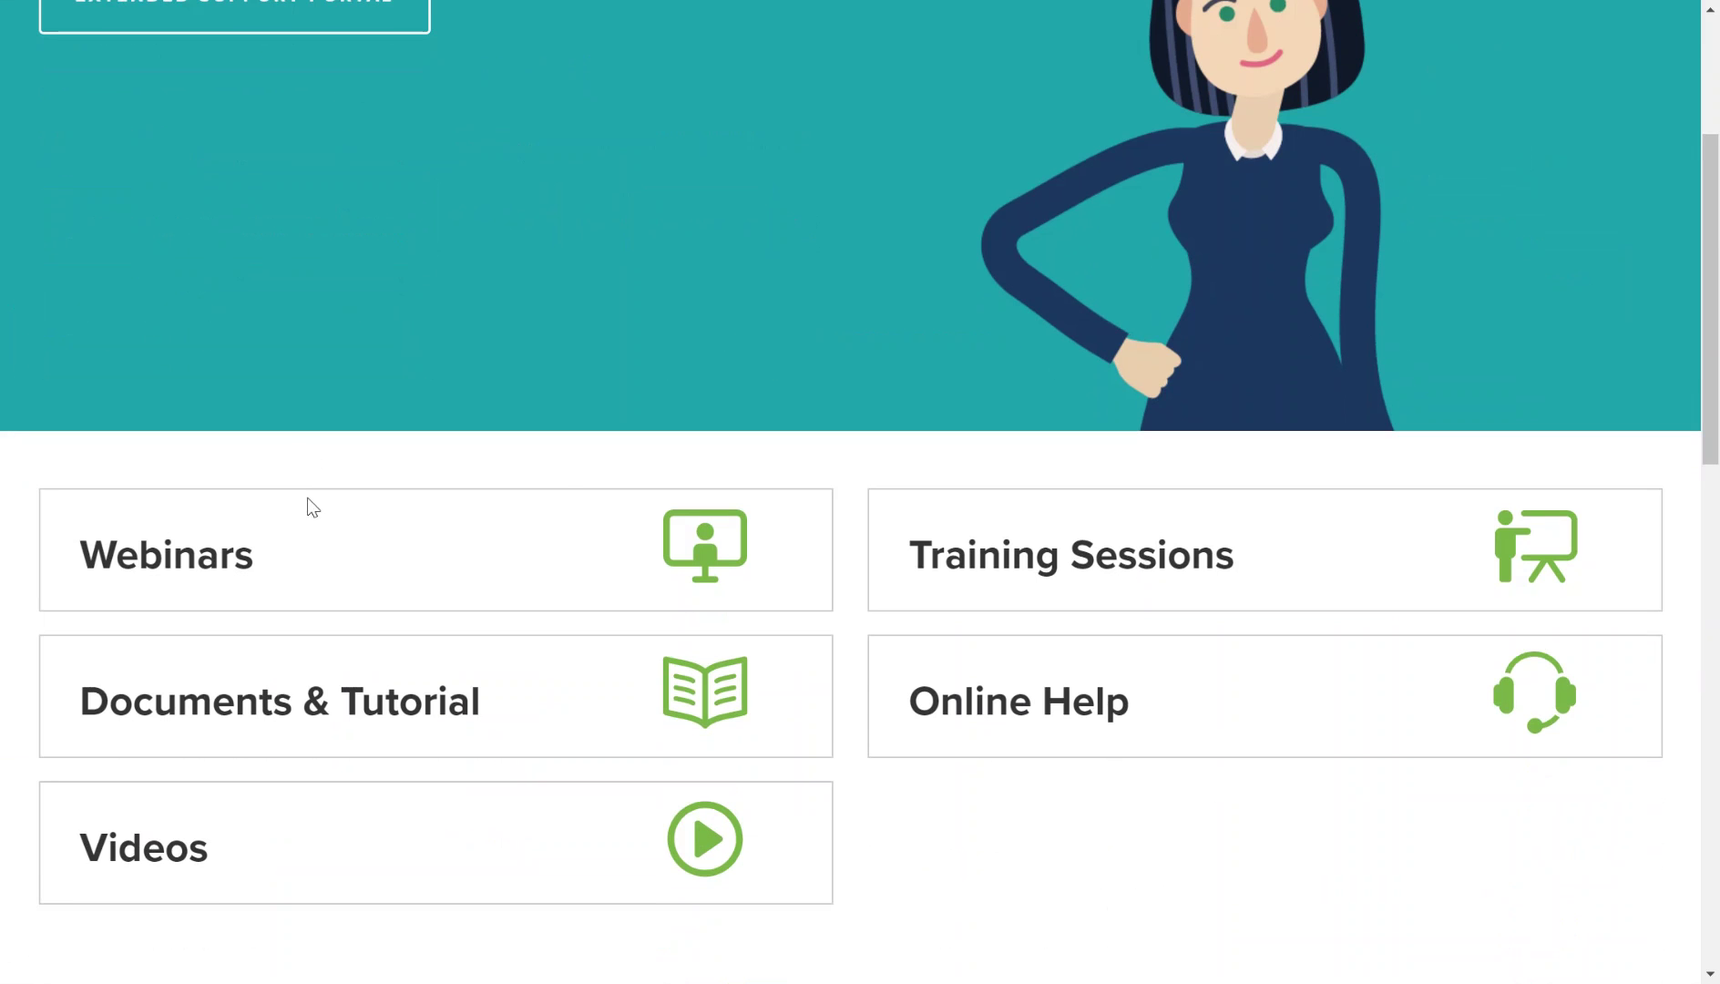